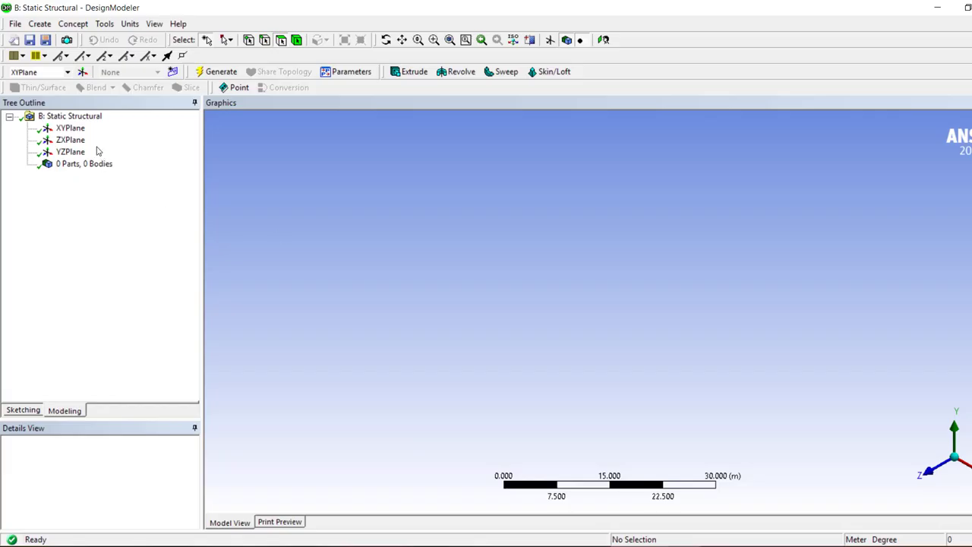
Sketch two end-to-end lines along X on the XYPlane and set units to millimetres
{"action": "left_click", "coordinate": [70, 127]}
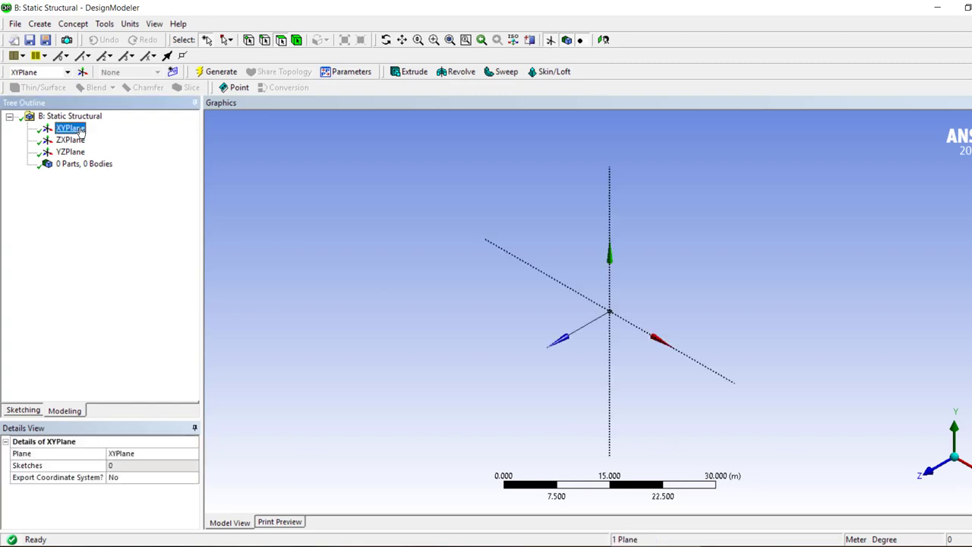
{"action": "left_click", "coordinate": [24, 410]}
{"action": "left_click", "coordinate": [28, 134]}
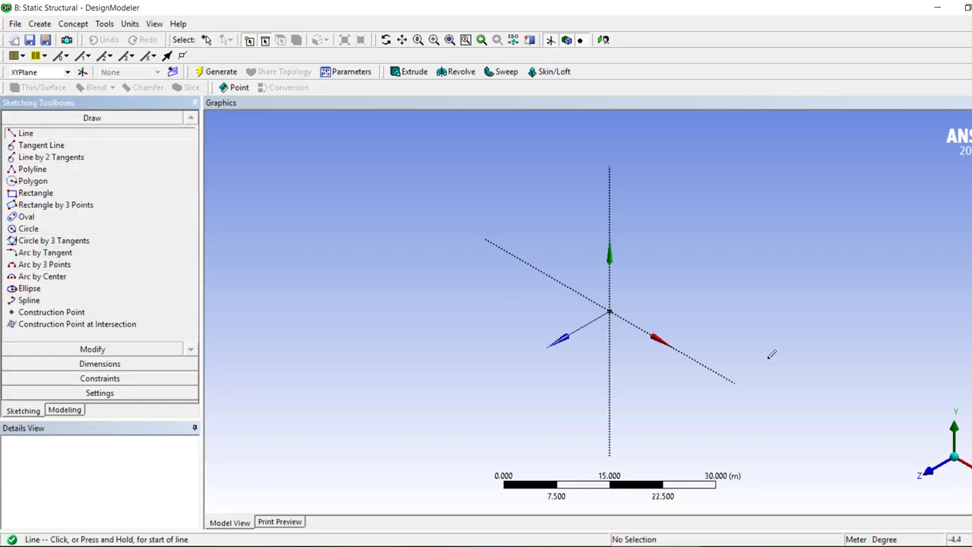
{"action": "left_click", "coordinate": [610, 310]}
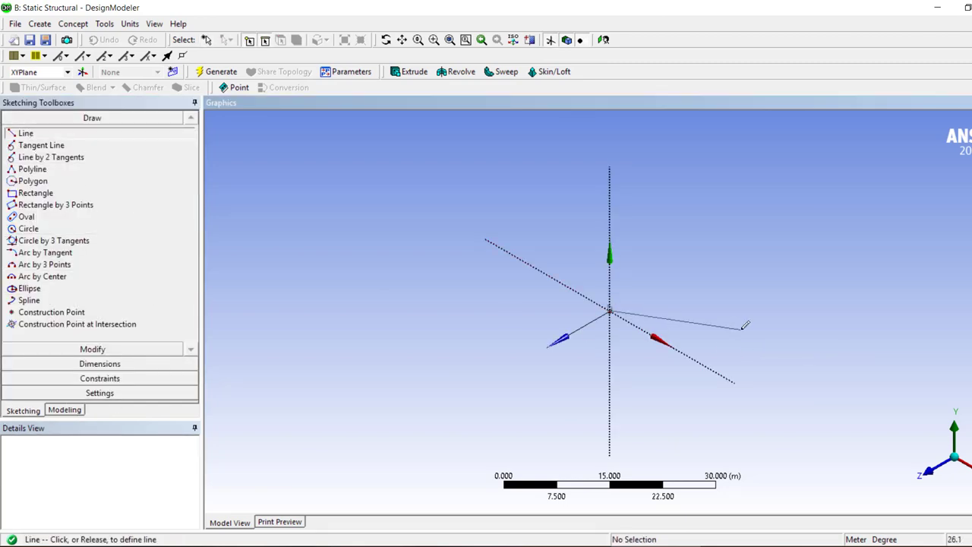
{"action": "left_click", "coordinate": [715, 370]}
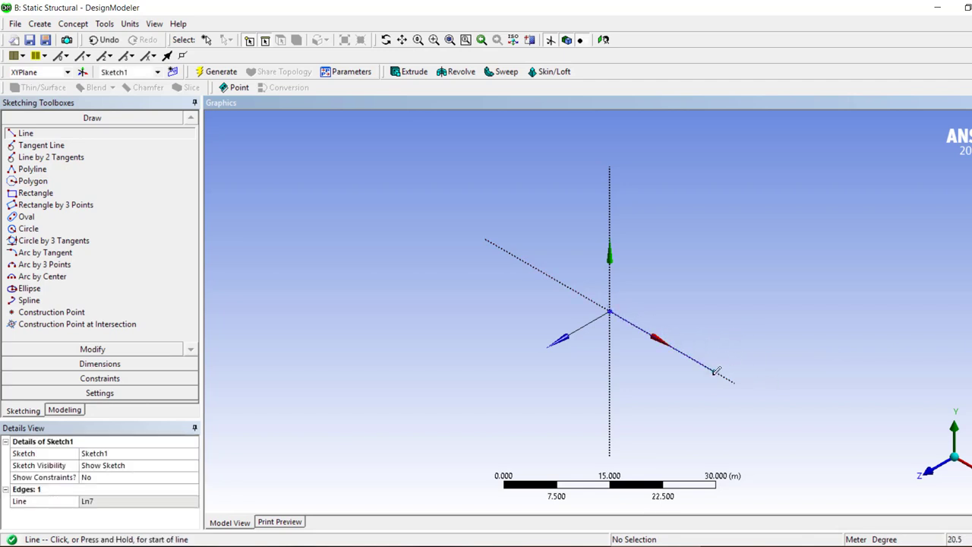
{"action": "left_click", "coordinate": [715, 370]}
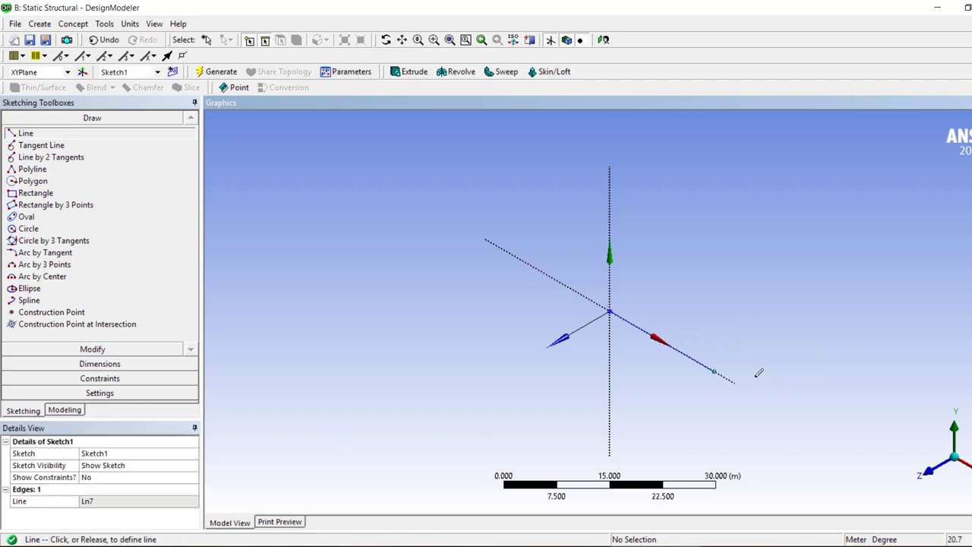
{"action": "left_click", "coordinate": [785, 412]}
{"action": "left_click", "coordinate": [130, 23]}
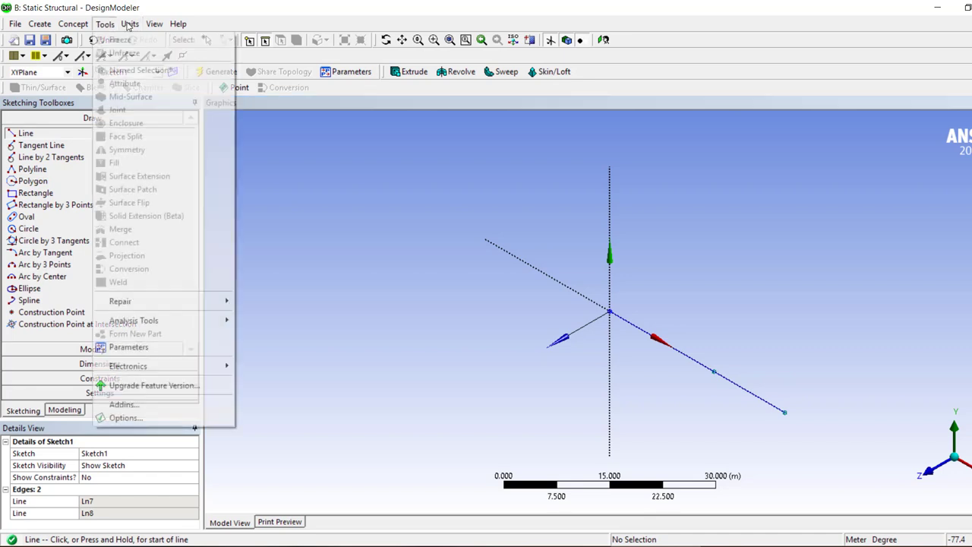
{"action": "left_click", "coordinate": [146, 67]}
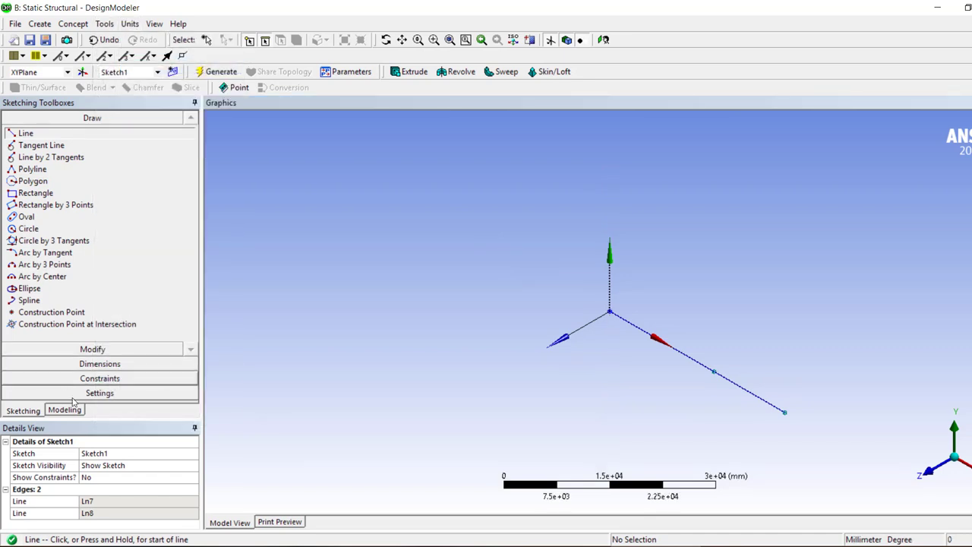
Dimension the first line's length as H1 = 600 mm
{"action": "left_click", "coordinate": [99, 364]}
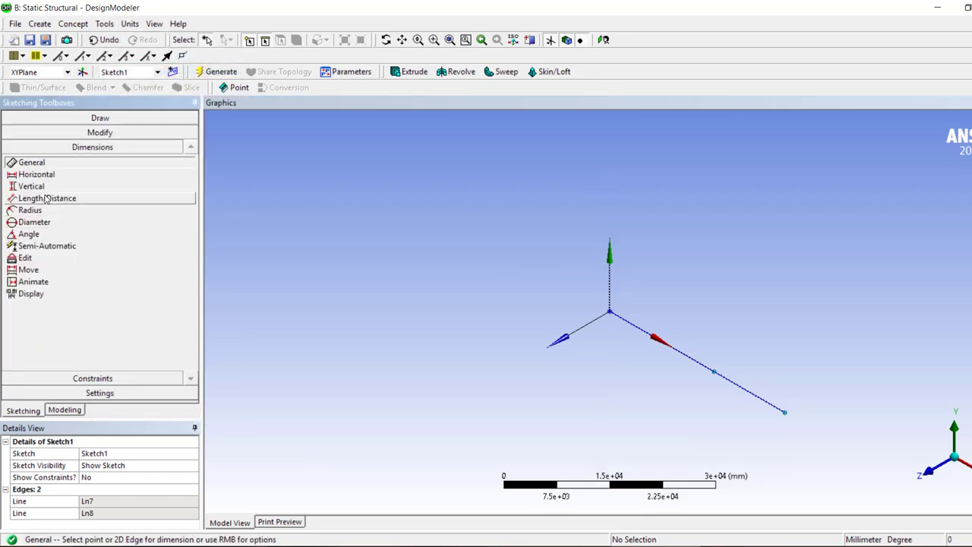
{"action": "left_click", "coordinate": [668, 346]}
{"action": "left_click", "coordinate": [668, 316]}
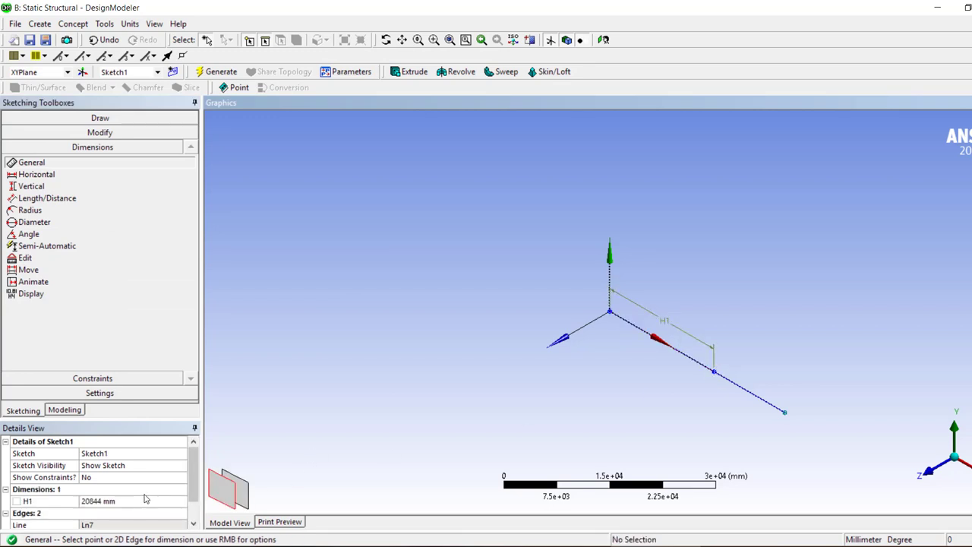
{"action": "left_click", "coordinate": [144, 501]}
{"action": "type", "text": "600"}
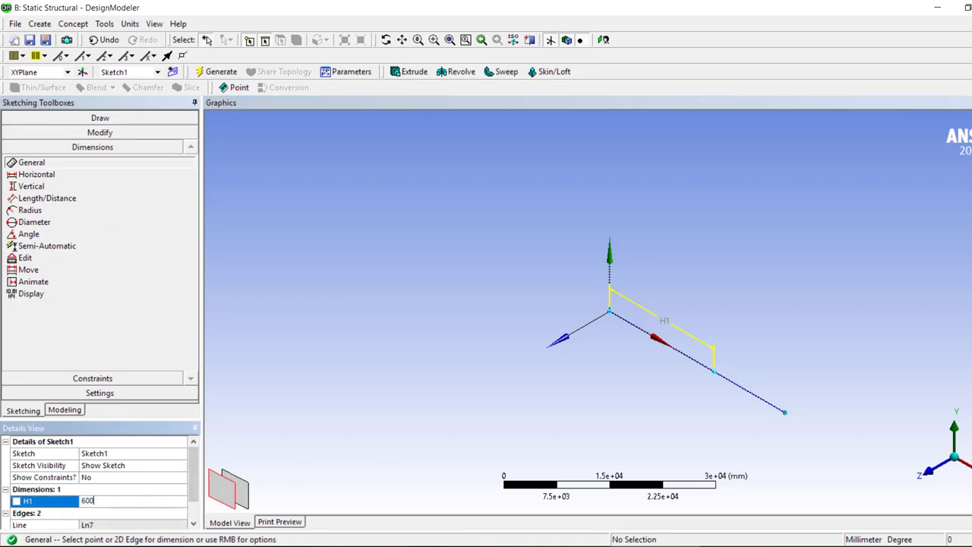
{"action": "key", "text": "Return"}
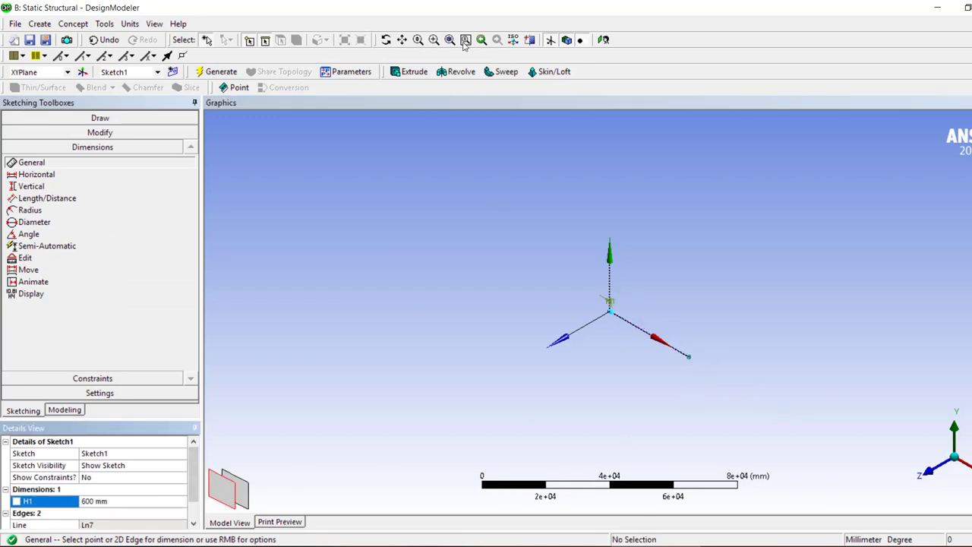
Dimension the second line's length as H2 = 600 mm
{"action": "left_click", "coordinate": [466, 40]}
{"action": "left_click", "coordinate": [450, 39]}
{"action": "left_click_drag", "start_coordinate": [414, 190], "coordinate": [380, 244]}
{"action": "scroll", "coordinate": [672, 332], "scroll_direction": "down", "scroll_amount": 5}
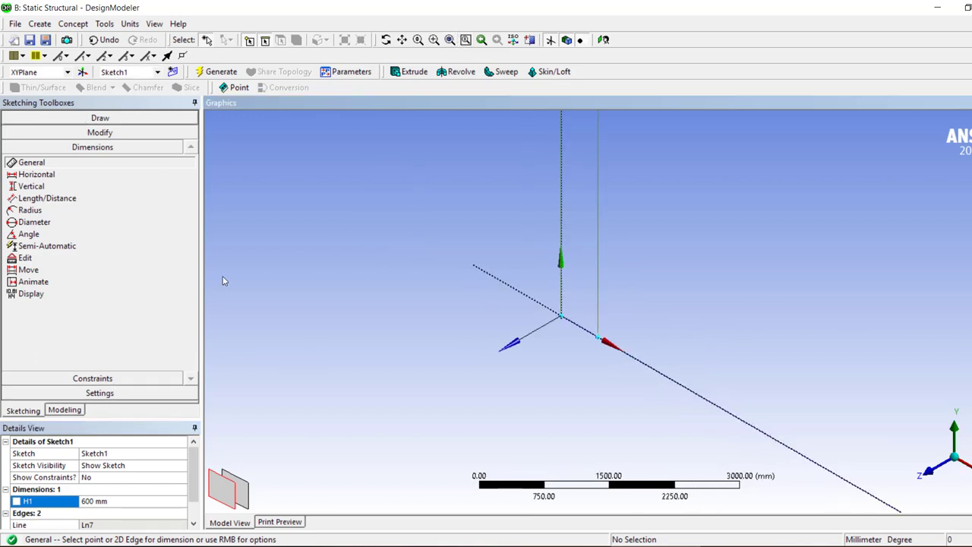
{"action": "left_click", "coordinate": [704, 403]}
{"action": "left_click", "coordinate": [731, 351]}
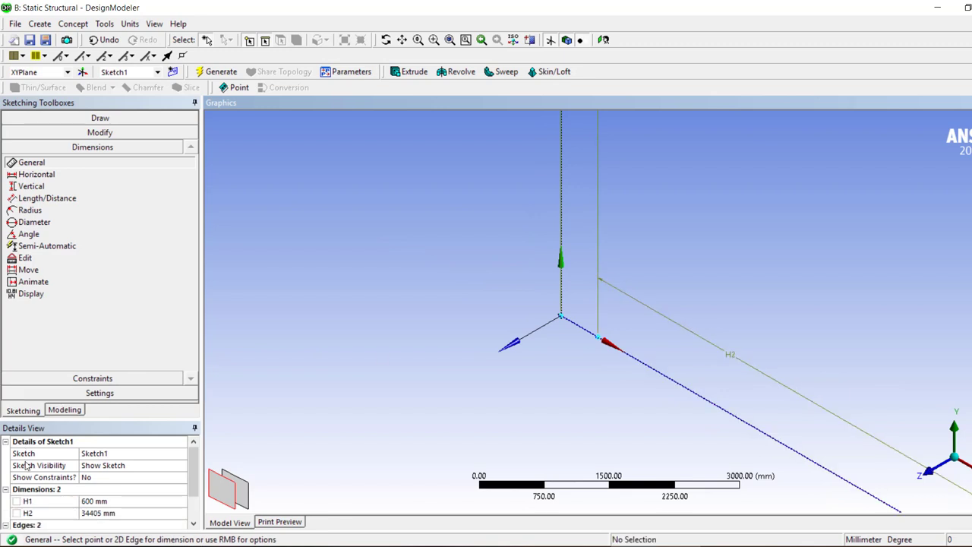
{"action": "left_click", "coordinate": [118, 513]}
{"action": "type", "text": "6"}
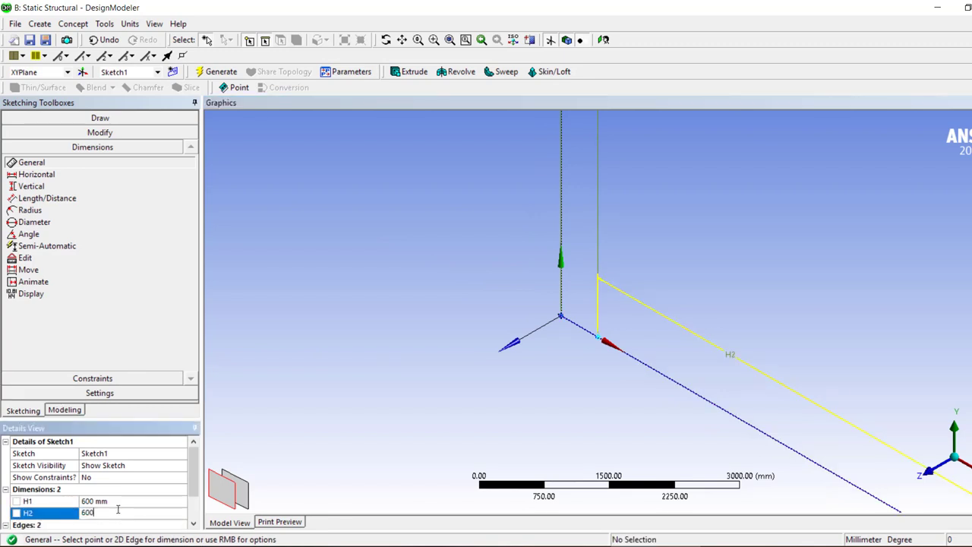
{"action": "type", "text": "00"}
{"action": "key", "text": "Return"}
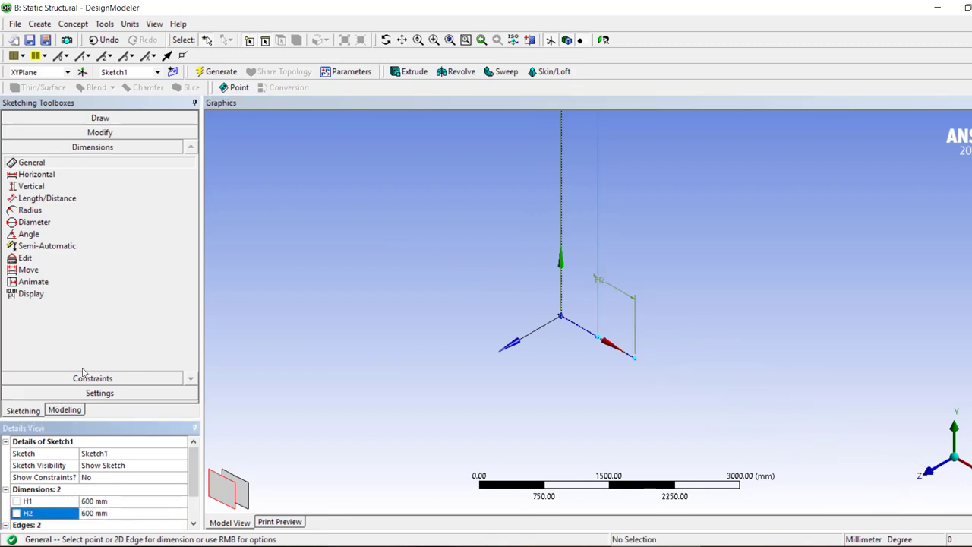
{"action": "left_click", "coordinate": [65, 410]}
Generate Line1 from Sketch1 via Lines From Sketches, then select the resulting Line Body
{"action": "left_click", "coordinate": [28, 128]}
{"action": "left_click", "coordinate": [87, 140]}
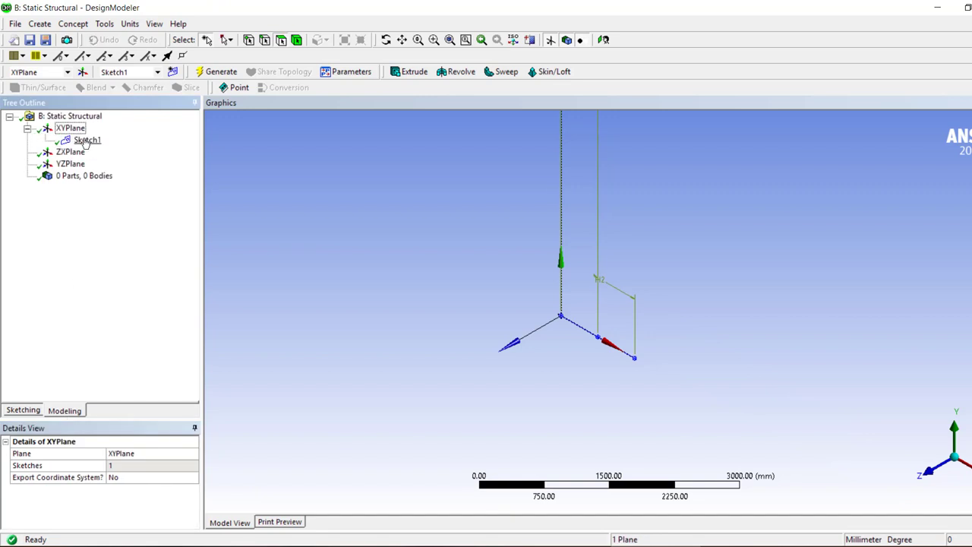
{"action": "left_click", "coordinate": [74, 24]}
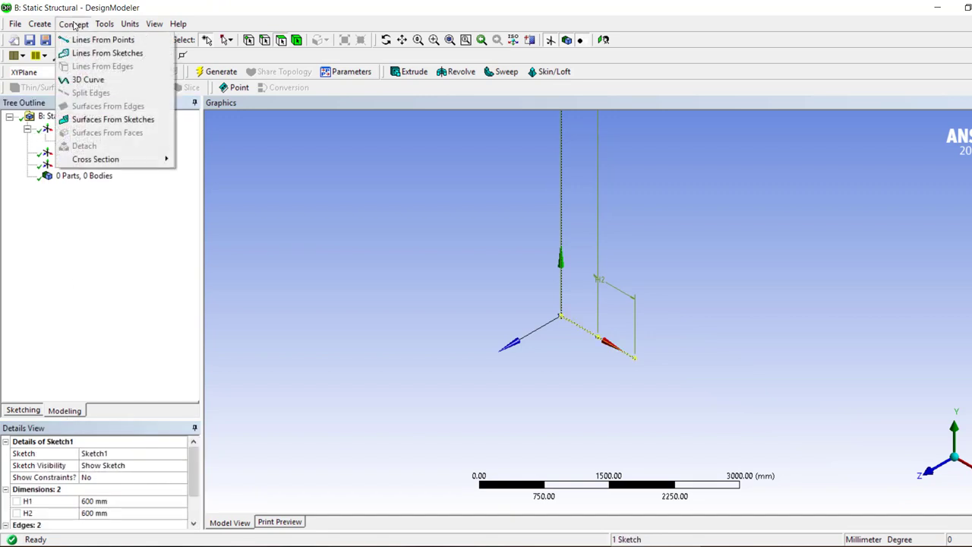
{"action": "left_click", "coordinate": [99, 53]}
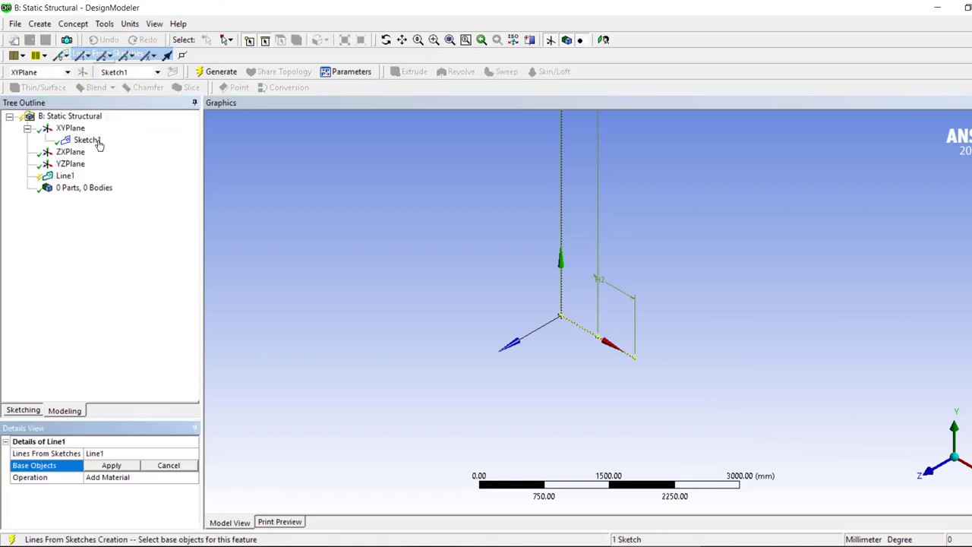
{"action": "left_click", "coordinate": [115, 465]}
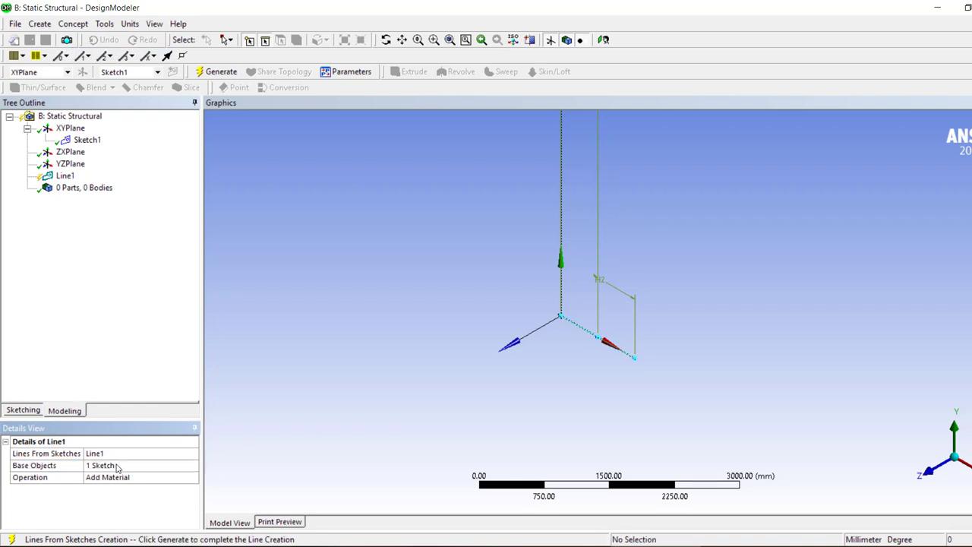
{"action": "left_click", "coordinate": [217, 71]}
{"action": "left_click", "coordinate": [27, 188]}
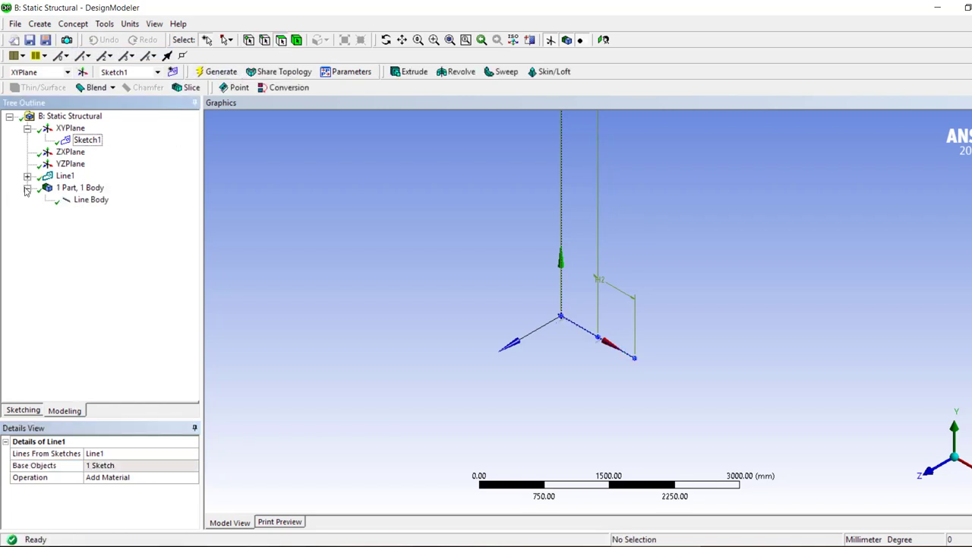
{"action": "left_click", "coordinate": [91, 200]}
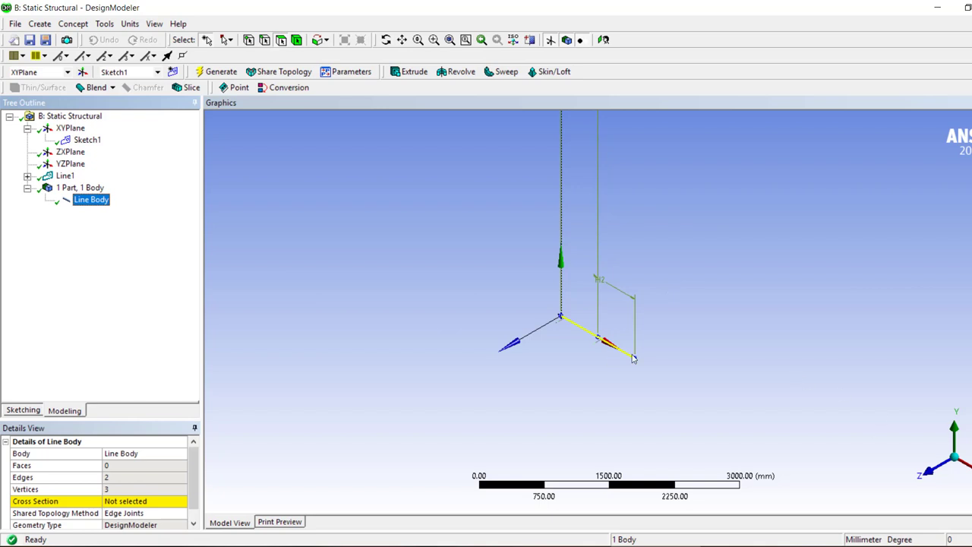
{"action": "left_click", "coordinate": [162, 503]}
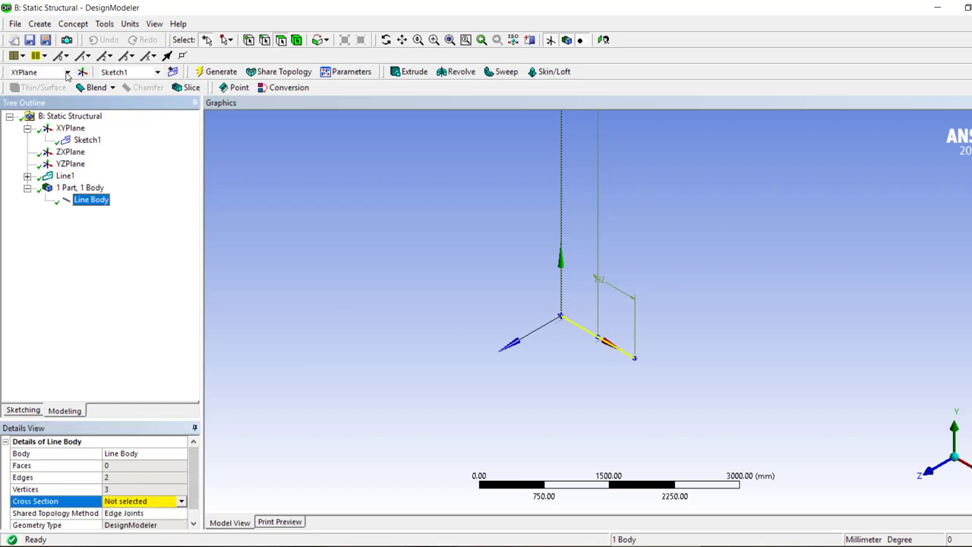
Add a rectangular cross section Rect1 with B = 90 mm and H = 90 mm
{"action": "left_click", "coordinate": [74, 24]}
{"action": "mouse_move", "coordinate": [165, 158]}
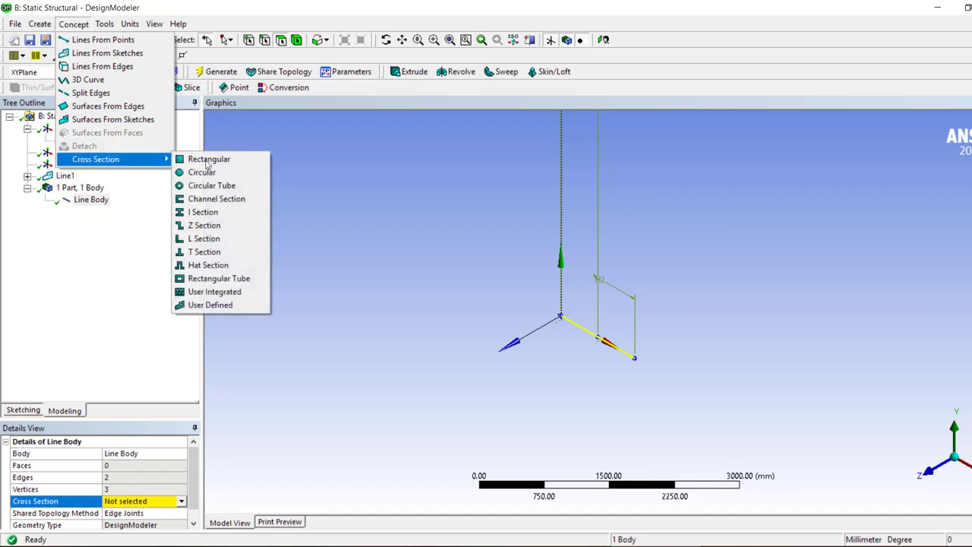
{"action": "left_click", "coordinate": [261, 159]}
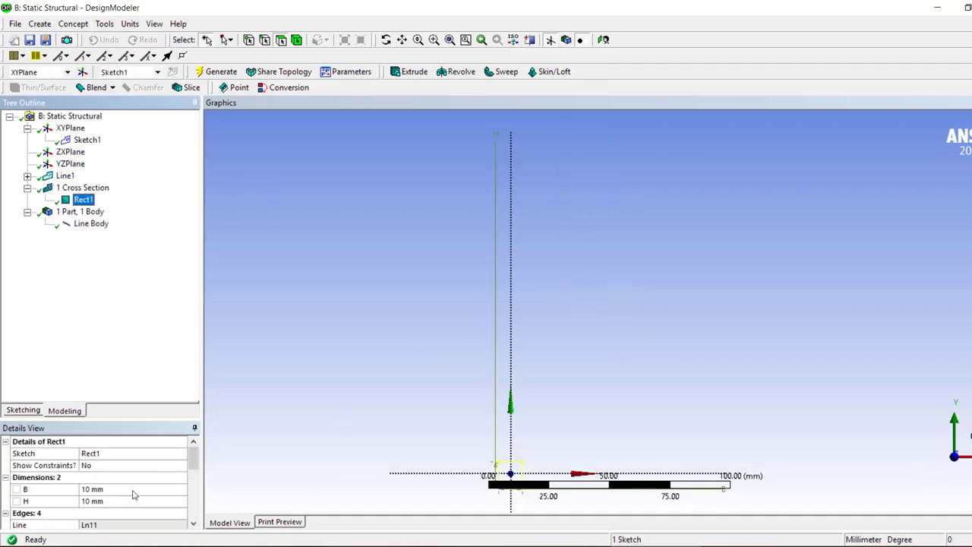
{"action": "left_click", "coordinate": [133, 490]}
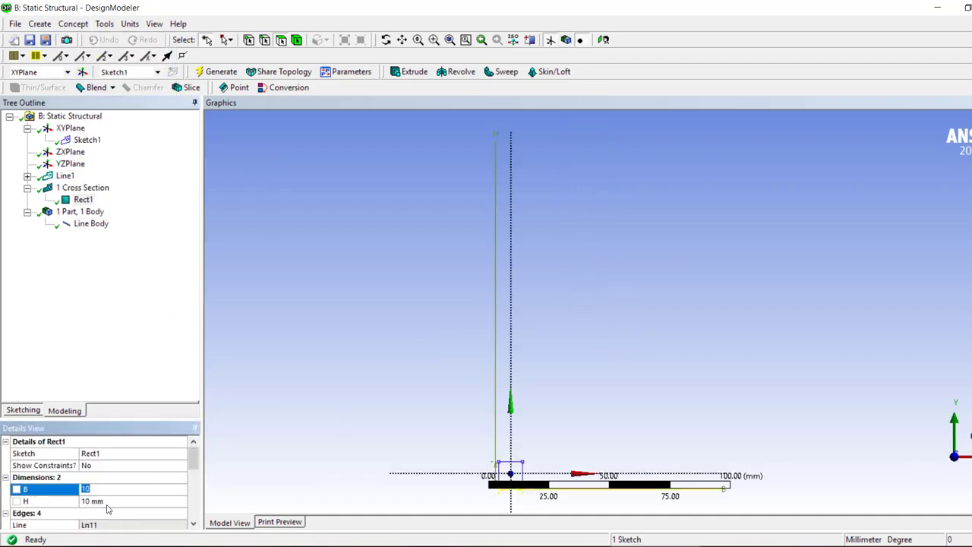
{"action": "type", "text": "90"}
{"action": "key", "text": "Return"}
{"action": "left_click", "coordinate": [114, 502]}
{"action": "type", "text": "90"}
{"action": "left_click", "coordinate": [131, 357]}
{"action": "scroll", "coordinate": [532, 278], "scroll_direction": "down", "scroll_amount": 2}
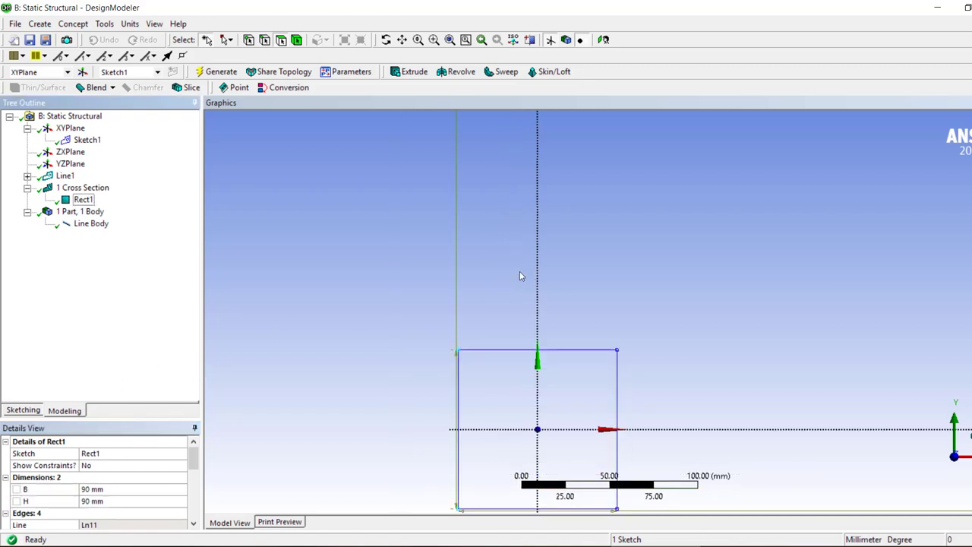
{"action": "scroll", "coordinate": [517, 274], "scroll_direction": "down", "scroll_amount": 3}
Add a circular cross section Circular1 with radius R = 30 mm
{"action": "left_click", "coordinate": [76, 25]}
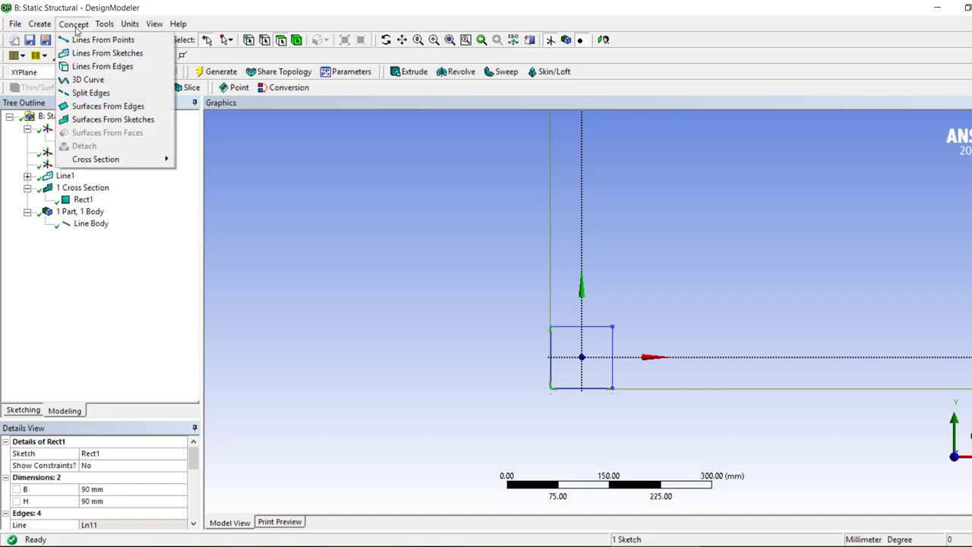
{"action": "mouse_move", "coordinate": [129, 161]}
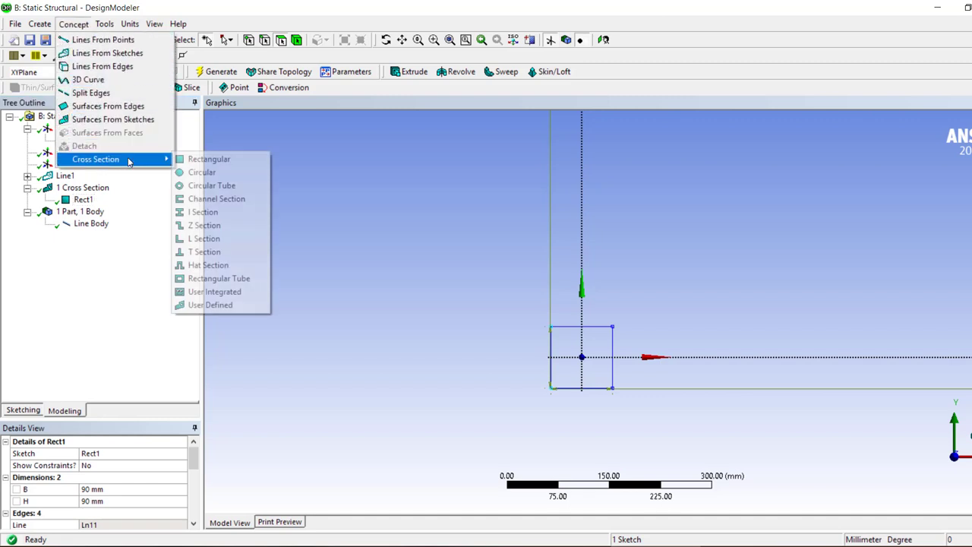
{"action": "left_click", "coordinate": [194, 173]}
{"action": "left_click", "coordinate": [123, 488]}
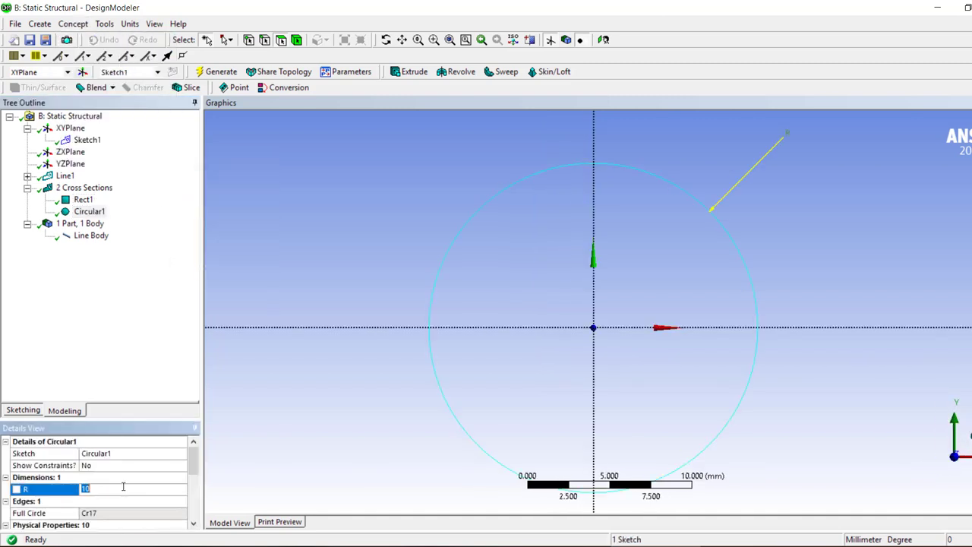
{"action": "key", "text": "Return"}
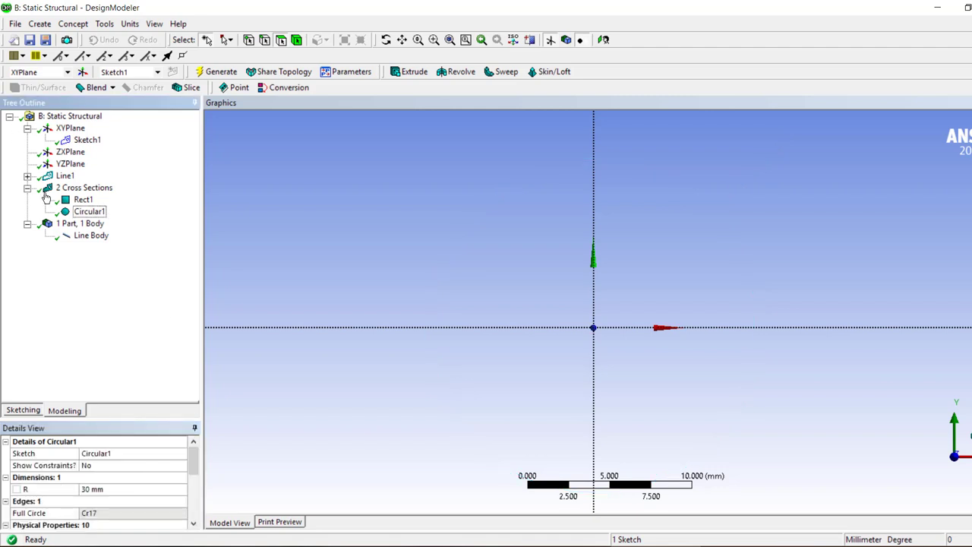
{"action": "left_click", "coordinate": [91, 235]}
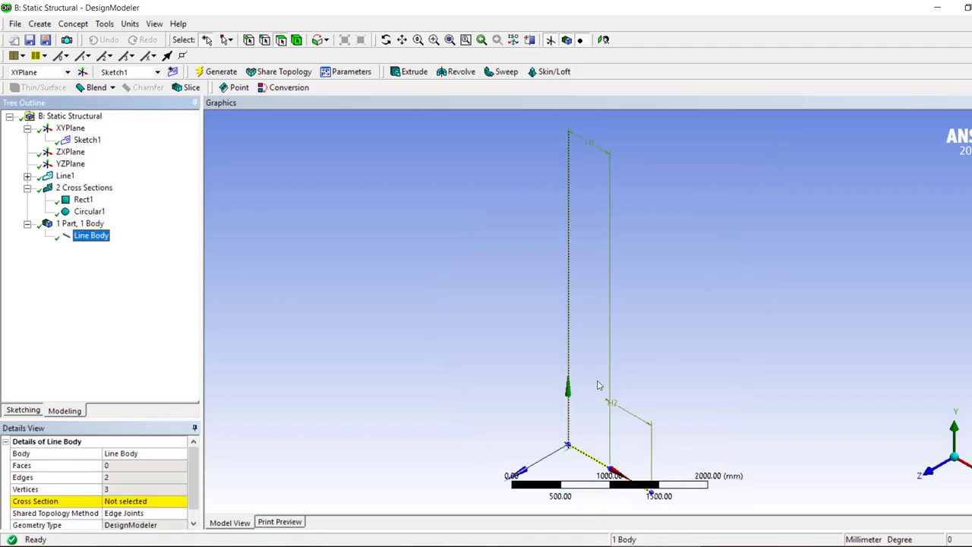
Assign the Rect1 cross section to the line body
{"action": "left_click", "coordinate": [161, 505]}
{"action": "left_click", "coordinate": [181, 502]}
{"action": "left_click", "coordinate": [134, 520]}
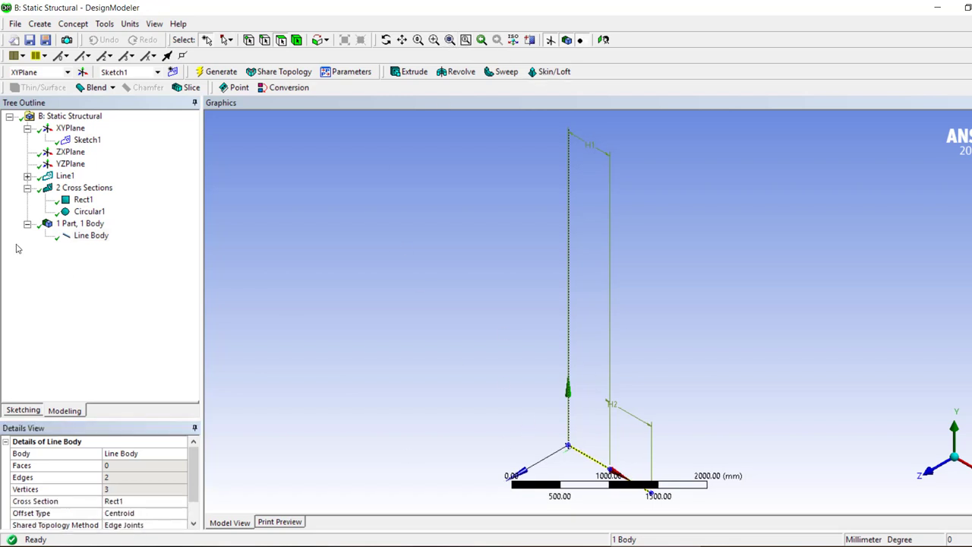
Split the 600 mm edge at fraction 0.5 with Split Edges and generate
{"action": "left_click", "coordinate": [84, 235]}
{"action": "left_click", "coordinate": [74, 24]}
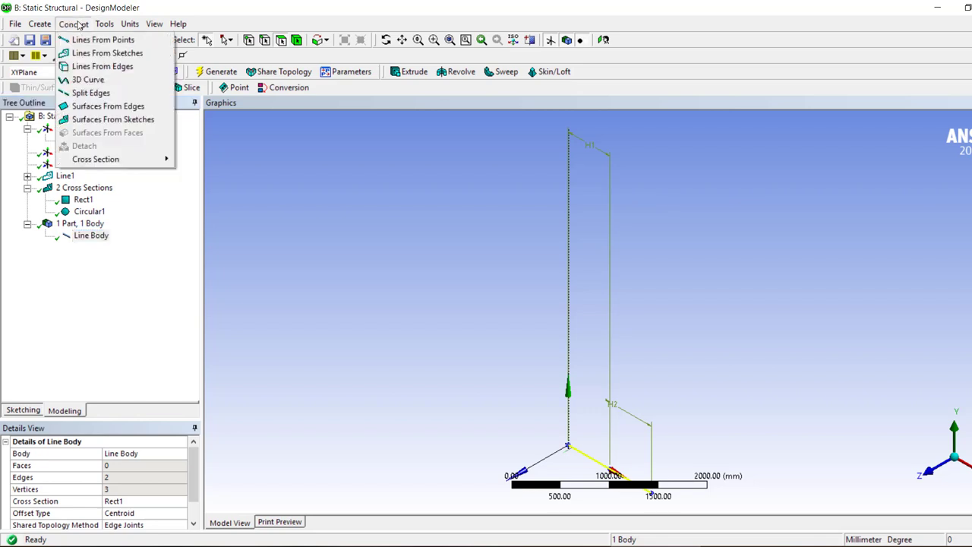
{"action": "left_click", "coordinate": [86, 93]}
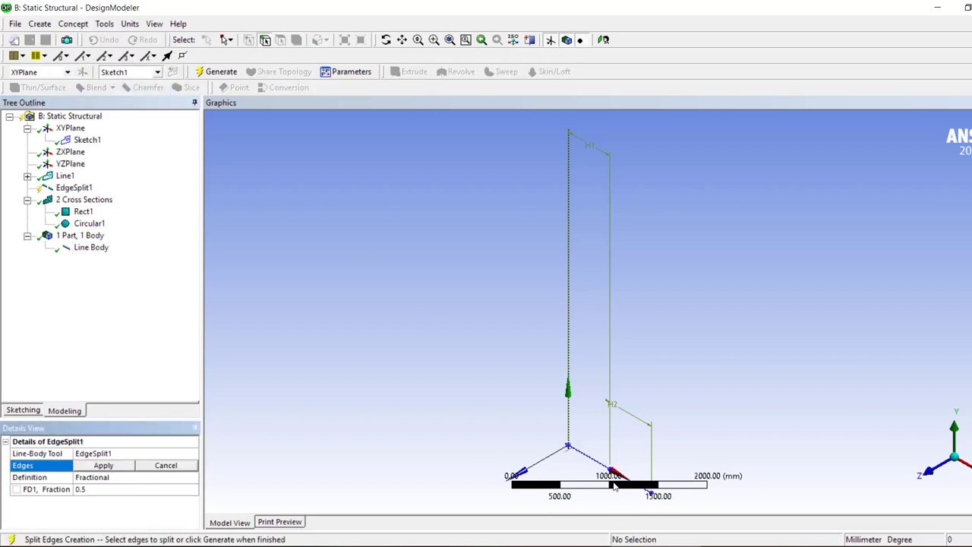
{"action": "left_click", "coordinate": [607, 468]}
{"action": "left_click", "coordinate": [104, 466]}
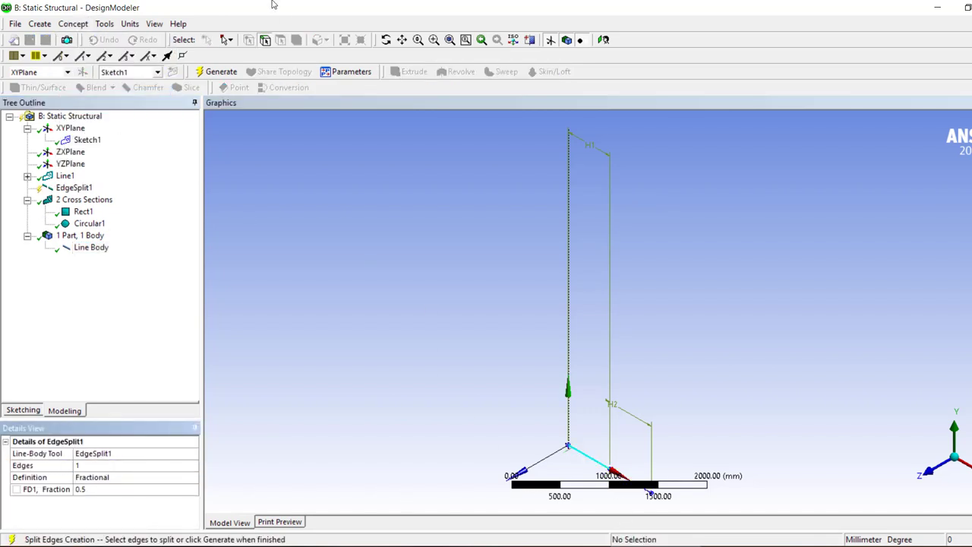
{"action": "left_click", "coordinate": [218, 72]}
{"action": "left_click", "coordinate": [92, 247]}
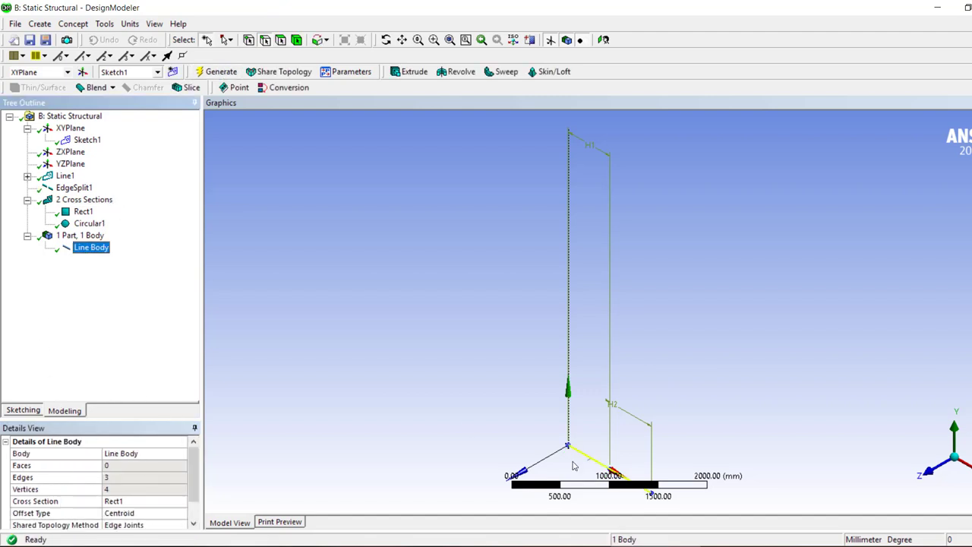
Zoom in and inspect the line body's segments, including the outer 600 mm one
{"action": "right_click_drag", "start_coordinate": [537, 465], "coordinate": [598, 476]}
{"action": "left_click", "coordinate": [518, 339]}
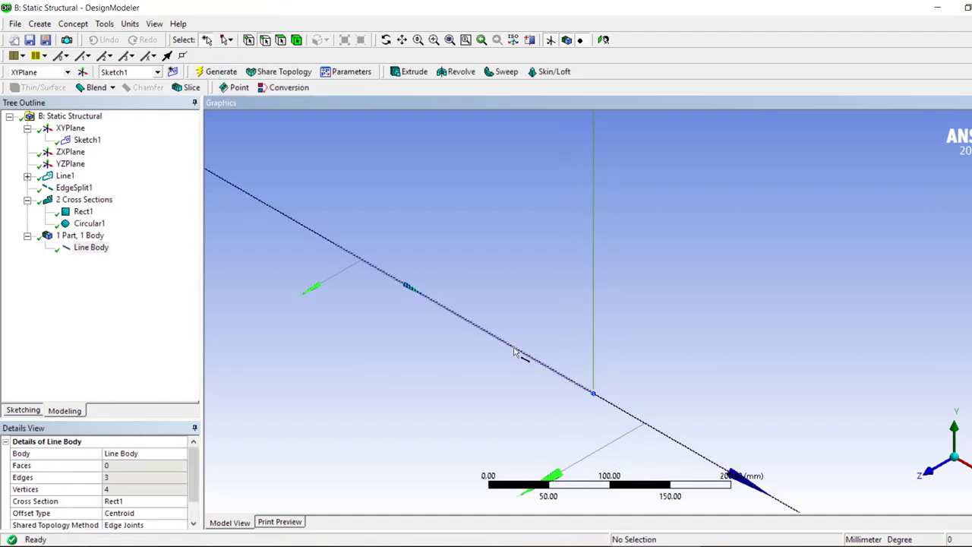
{"action": "left_click", "coordinate": [521, 352]}
{"action": "scroll", "coordinate": [521, 352], "scroll_direction": "down", "scroll_amount": 2}
{"action": "left_click", "coordinate": [638, 374]}
{"action": "scroll", "coordinate": [527, 347], "scroll_direction": "down", "scroll_amount": 2}
Delete the second line from Sketch1 and regenerate the model
{"action": "left_click", "coordinate": [86, 139]}
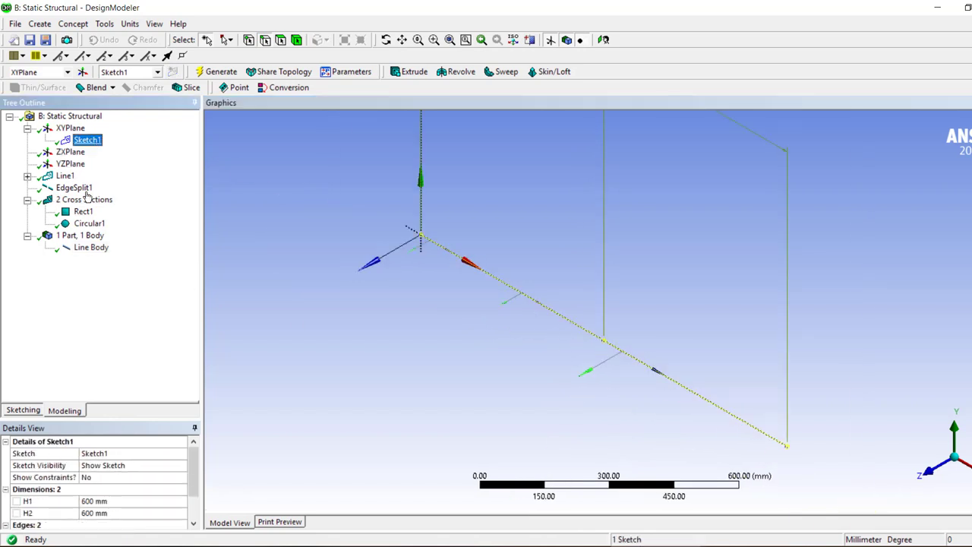
{"action": "left_click", "coordinate": [23, 410]}
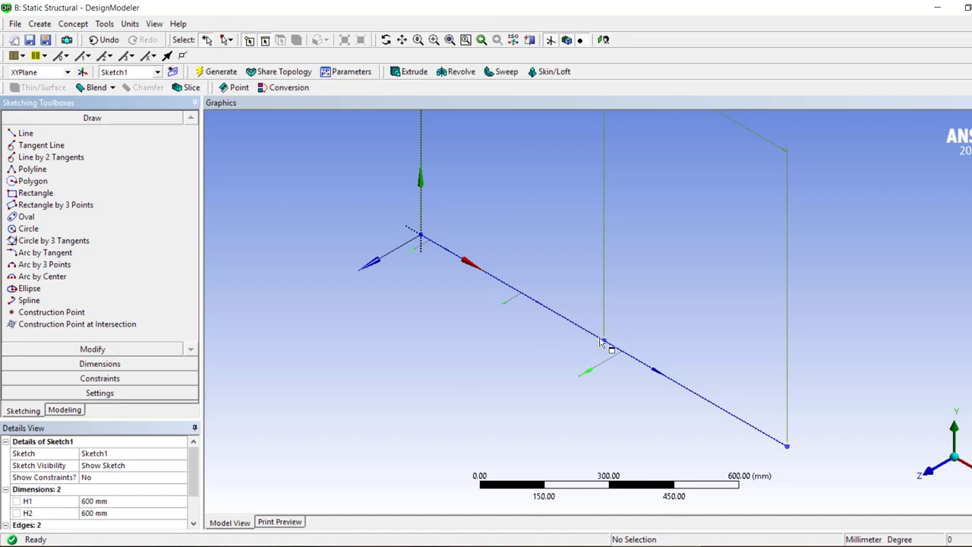
{"action": "left_click", "coordinate": [634, 358]}
{"action": "key", "text": "Delete"}
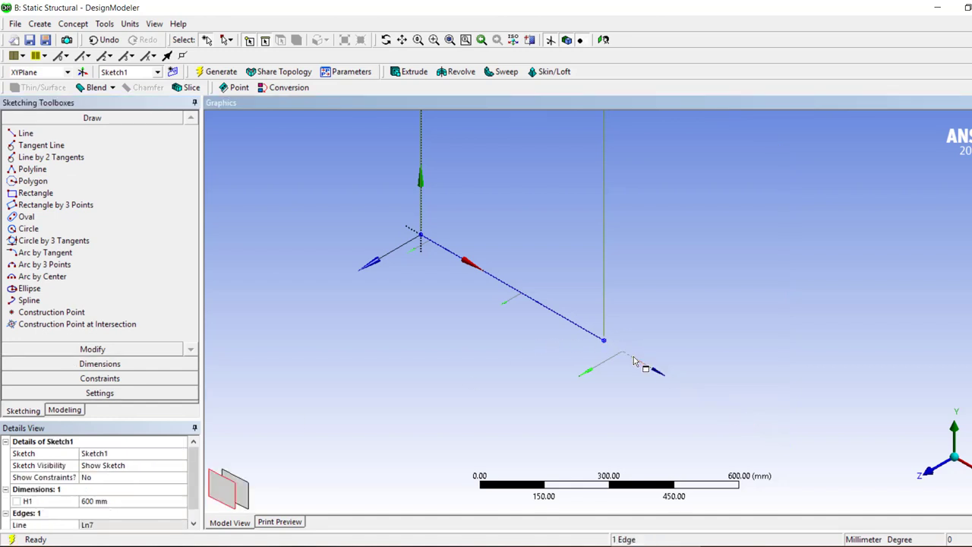
{"action": "left_click", "coordinate": [61, 410]}
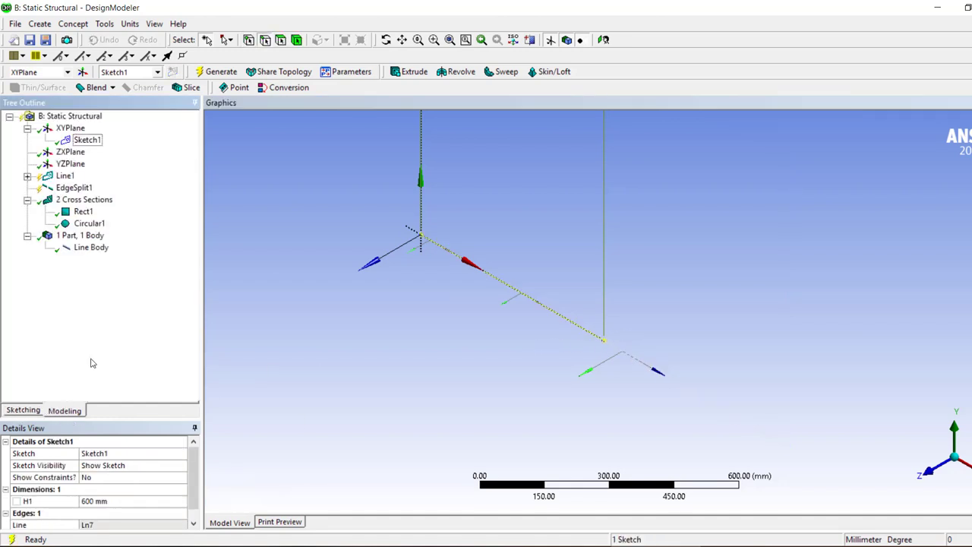
{"action": "left_click", "coordinate": [217, 71]}
Check the remaining edge length and confirm the line body keeps Rect1
{"action": "left_click", "coordinate": [561, 316]}
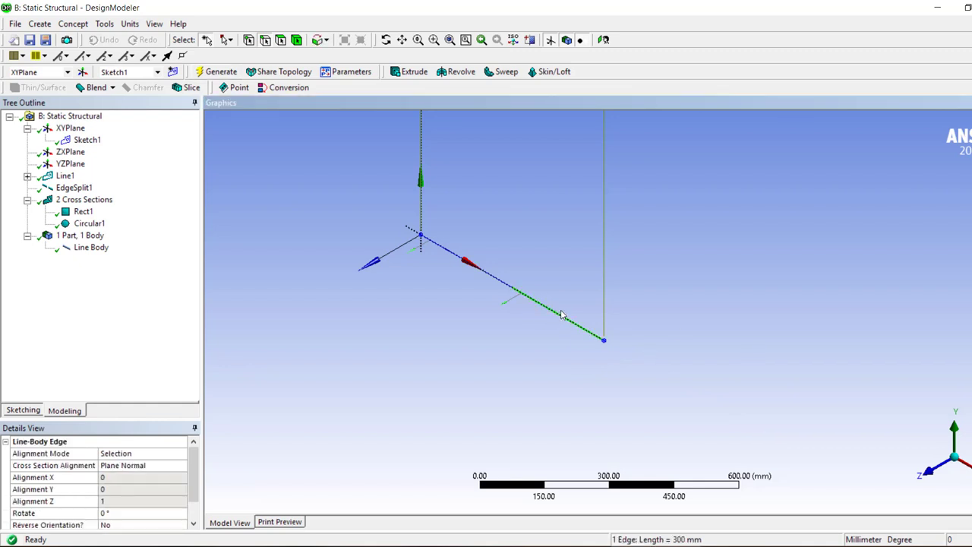
{"action": "left_click", "coordinate": [89, 248]}
{"action": "left_click", "coordinate": [179, 502]}
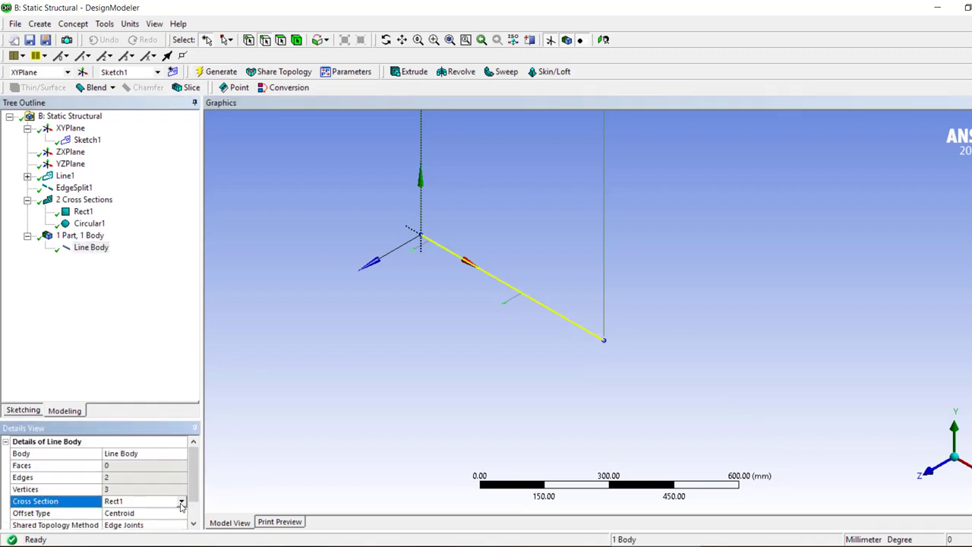
{"action": "left_click", "coordinate": [181, 501]}
{"action": "left_click", "coordinate": [182, 501]}
{"action": "left_click", "coordinate": [66, 348]}
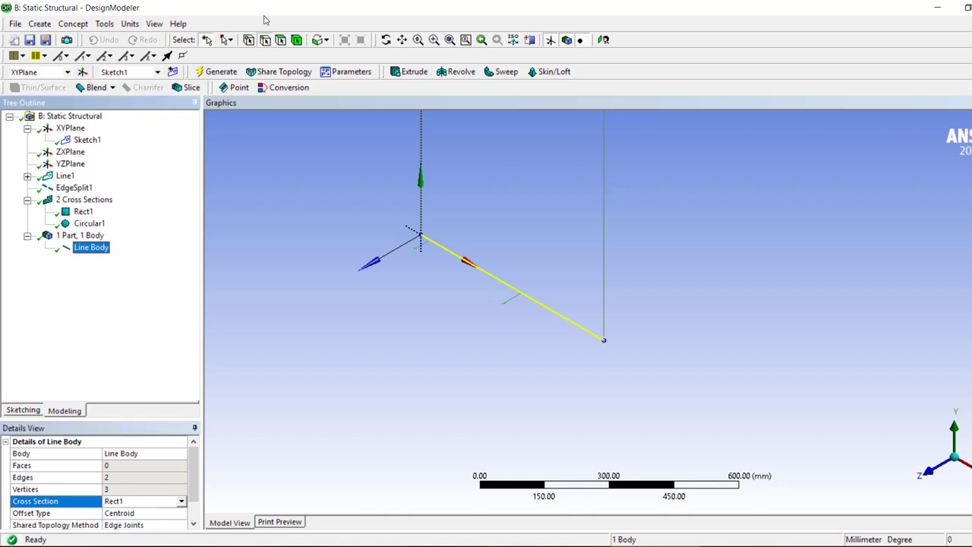
{"action": "left_click", "coordinate": [70, 128]}
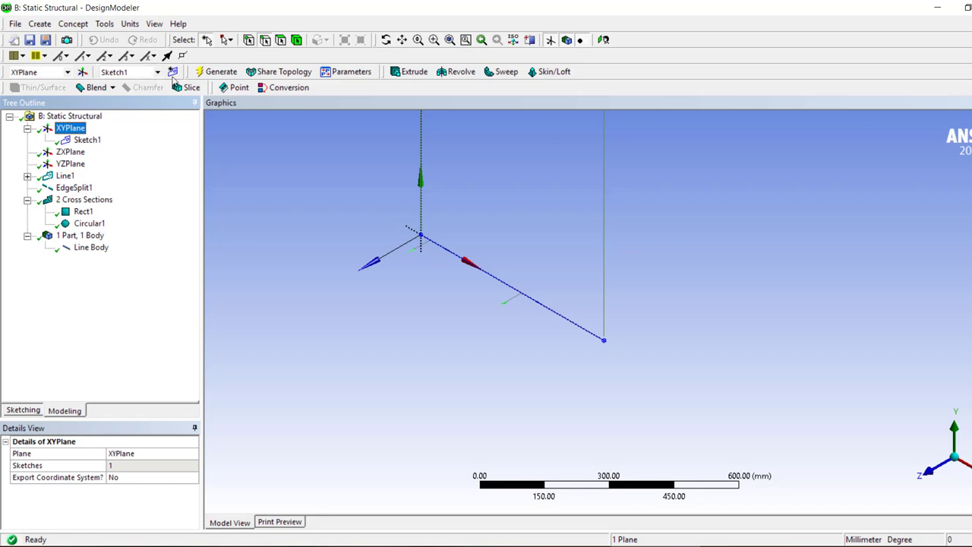
Create Sketch2 on the XYPlane with a line starting at the existing line's end
{"action": "left_click", "coordinate": [173, 72]}
{"action": "left_click", "coordinate": [88, 152]}
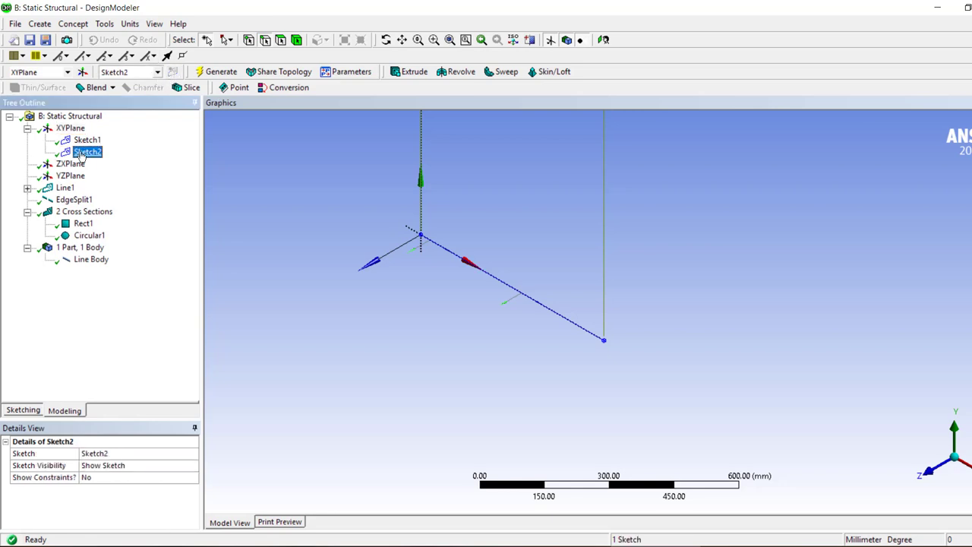
{"action": "left_click", "coordinate": [19, 411]}
{"action": "left_click", "coordinate": [67, 135]}
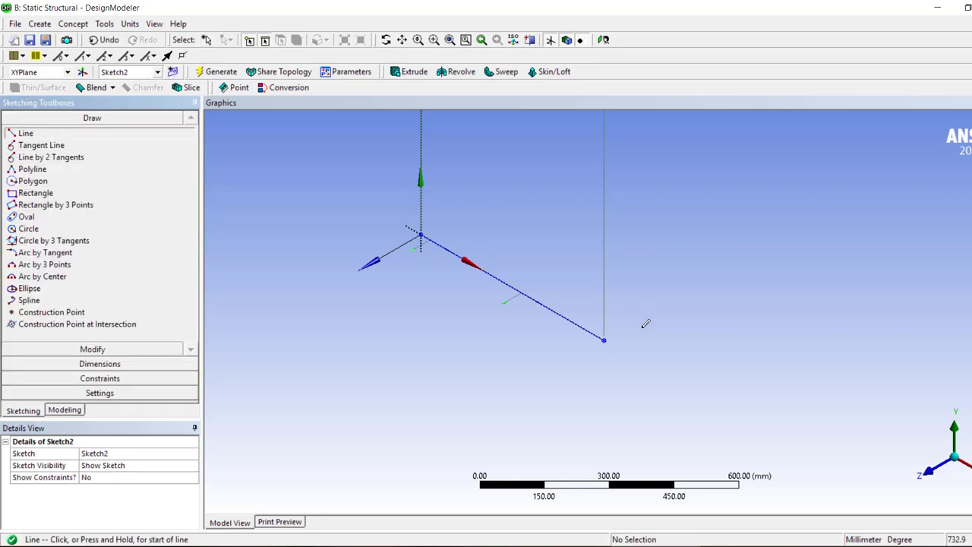
{"action": "left_click", "coordinate": [604, 339]}
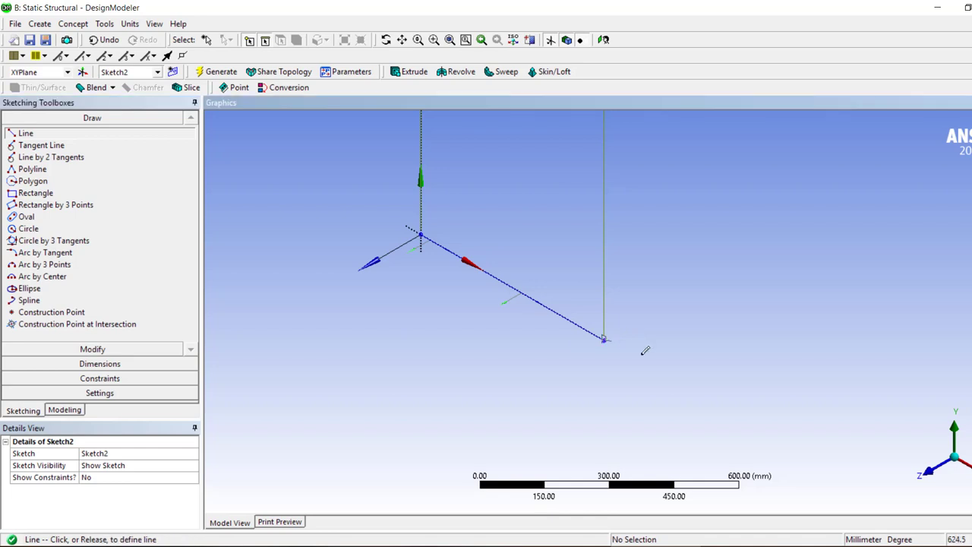
{"action": "left_click", "coordinate": [786, 445]}
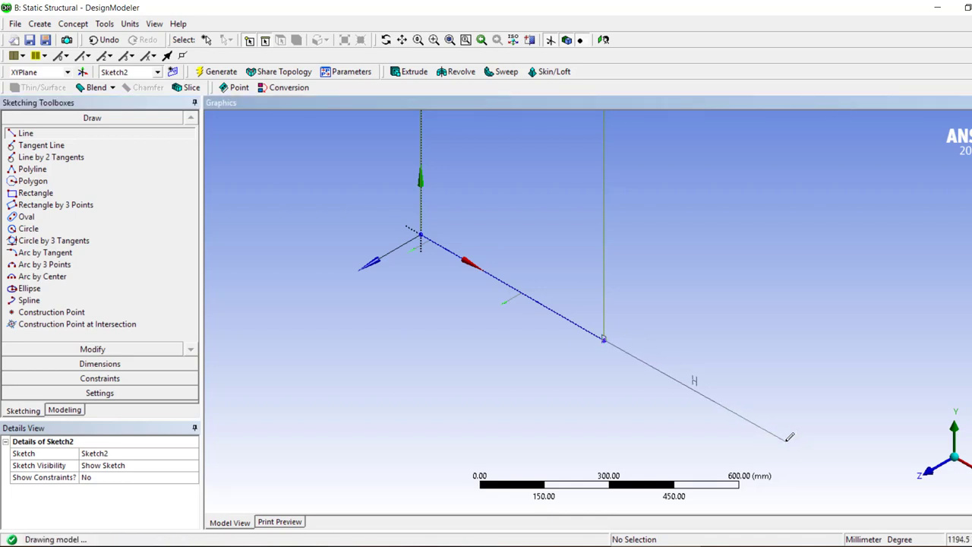
Dimension the new line's length as H3 = 600 mm
{"action": "left_click", "coordinate": [121, 364]}
{"action": "left_click", "coordinate": [716, 405]}
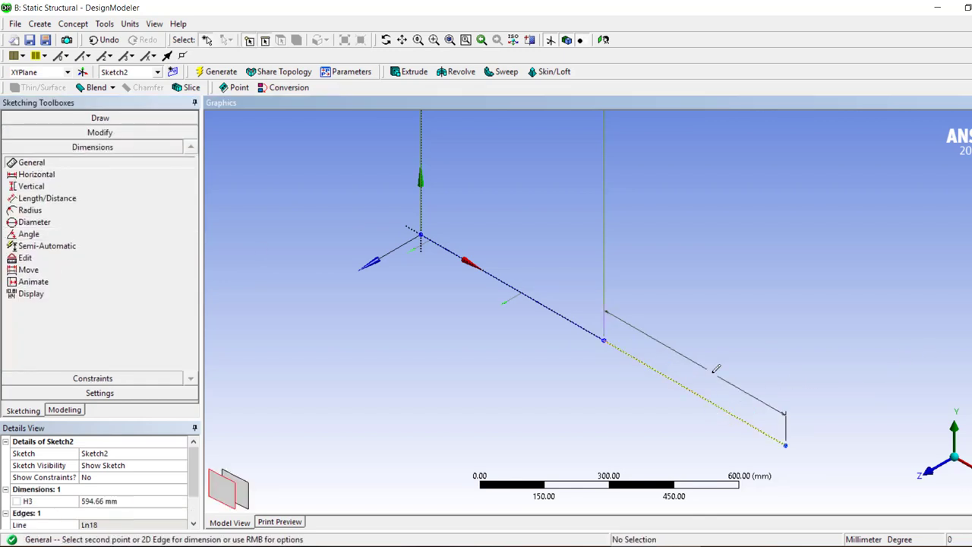
{"action": "left_click", "coordinate": [737, 372]}
{"action": "left_click", "coordinate": [121, 501]}
{"action": "type", "text": "600"}
{"action": "key", "text": "Return"}
{"action": "left_click", "coordinate": [66, 410]}
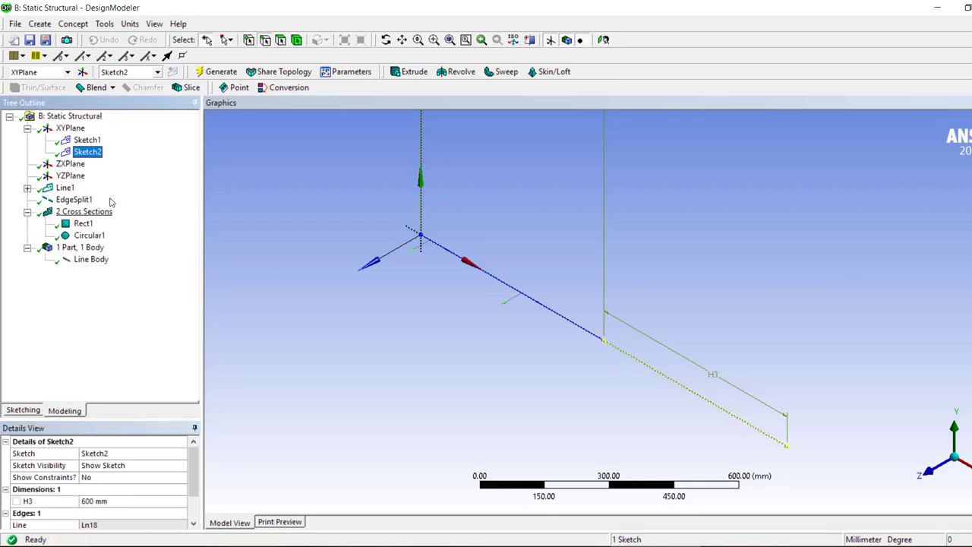
Create Line2 from Sketch2 using Lines From Sketches and generate it
{"action": "left_click", "coordinate": [40, 23]}
{"action": "mouse_move", "coordinate": [73, 23]}
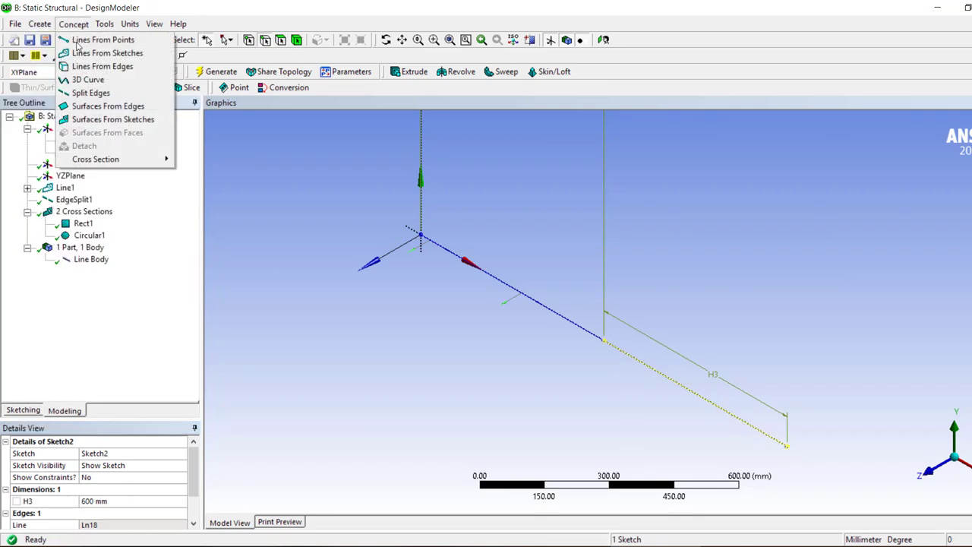
{"action": "left_click", "coordinate": [107, 54]}
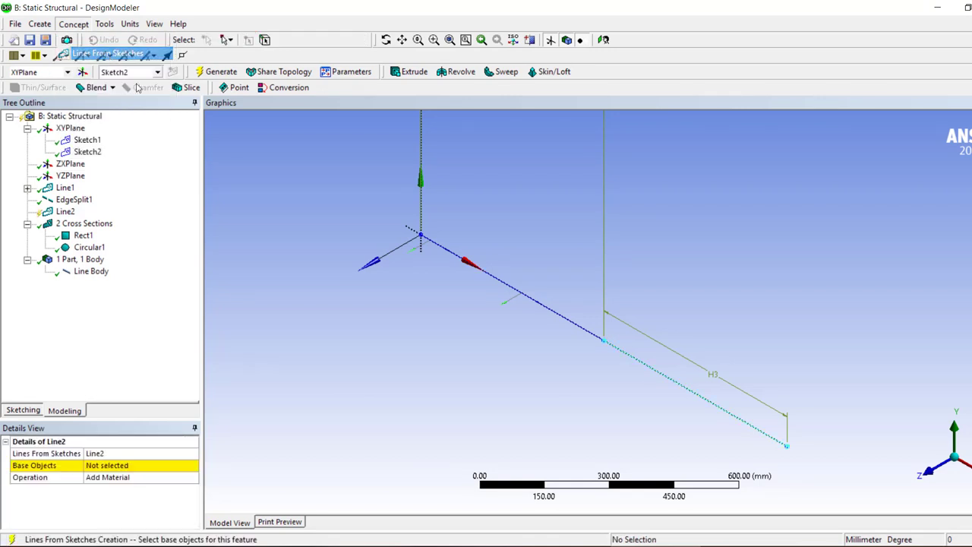
{"action": "left_click", "coordinate": [111, 466]}
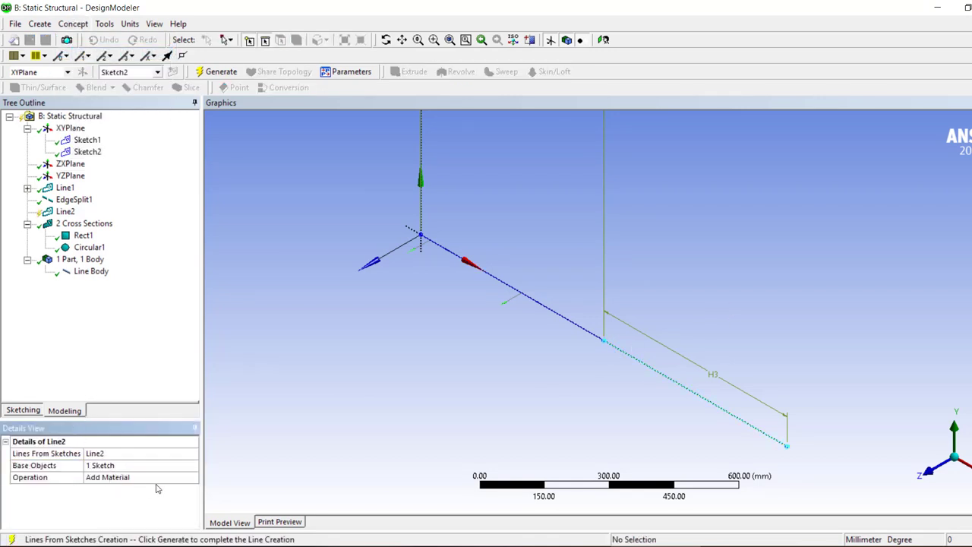
{"action": "left_click", "coordinate": [220, 72]}
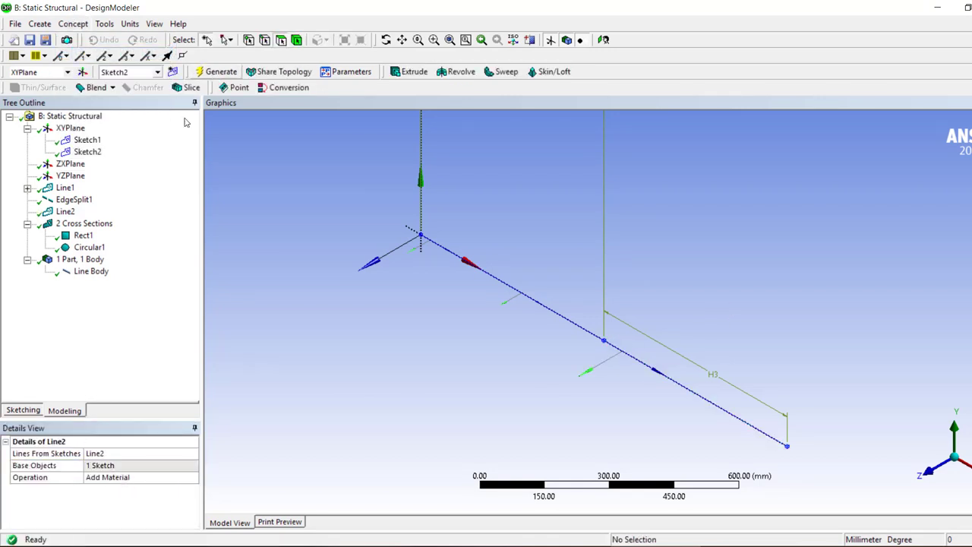
{"action": "left_click", "coordinate": [80, 276]}
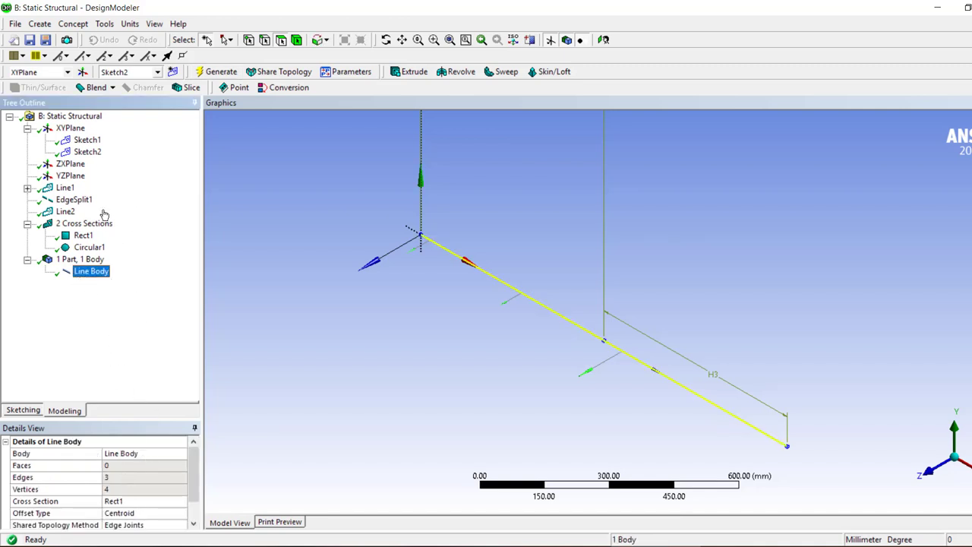
Set Line2 to Add Frozen and regenerate to get a separate second line body
{"action": "left_click", "coordinate": [86, 152]}
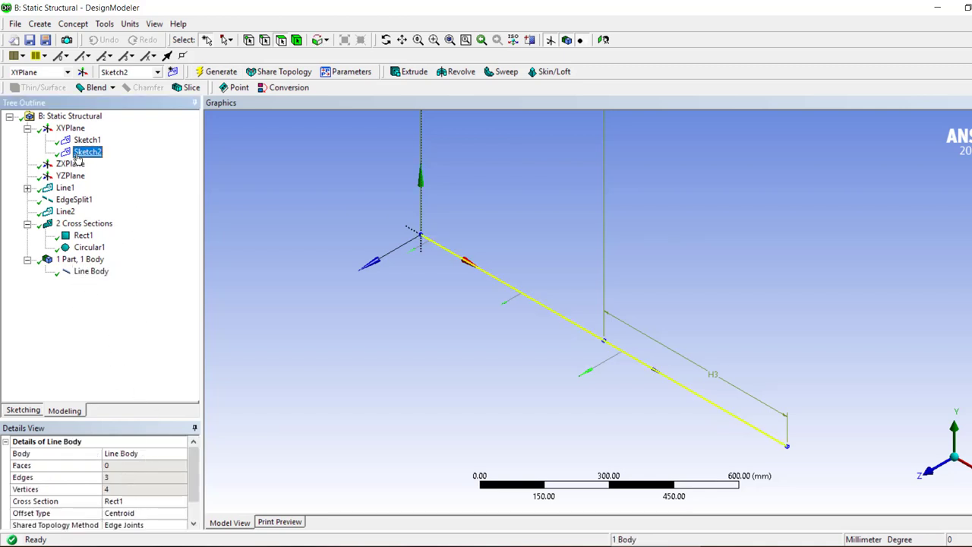
{"action": "left_click", "coordinate": [64, 212]}
{"action": "left_click", "coordinate": [141, 477]}
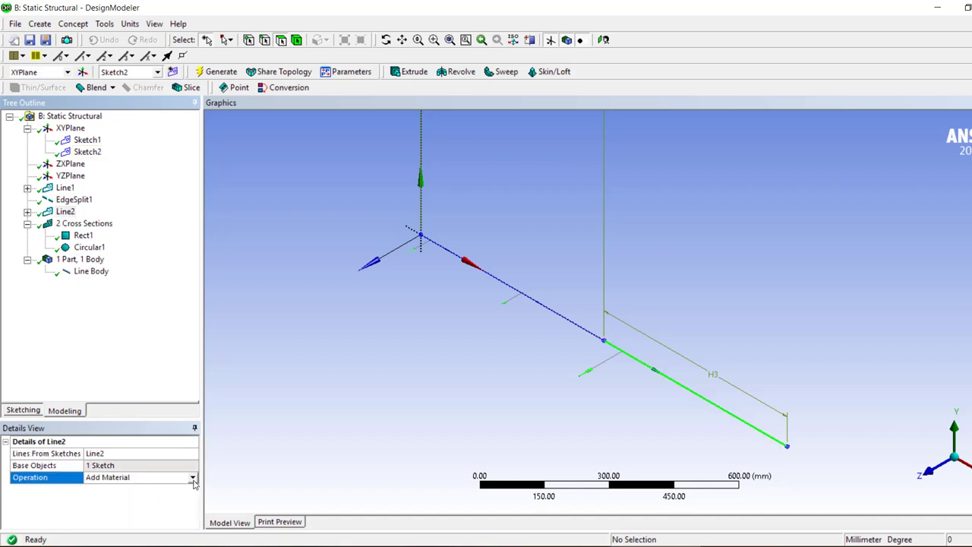
{"action": "left_click", "coordinate": [193, 477]}
{"action": "left_click", "coordinate": [110, 487]}
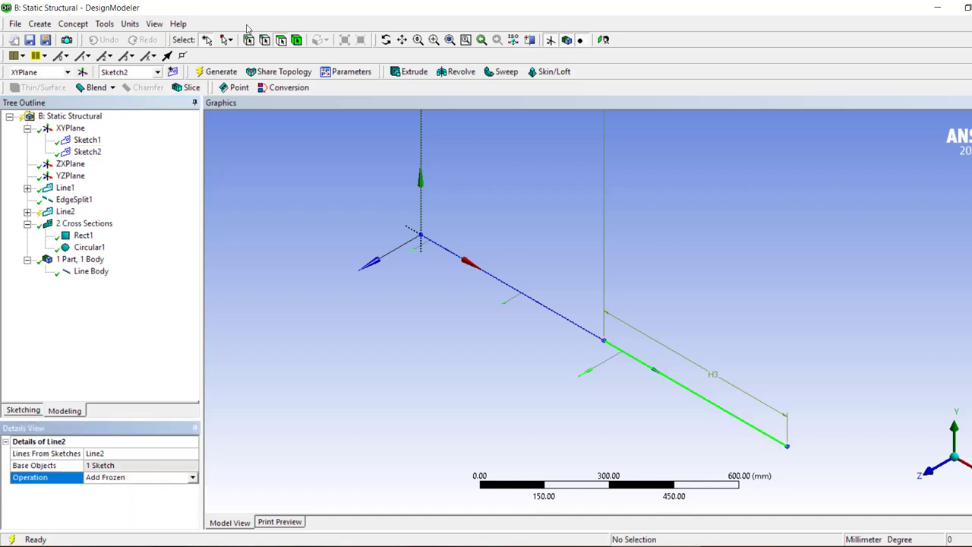
{"action": "left_click", "coordinate": [217, 72]}
Assign Circular1 to the second line body and check both bodies' cross sections
{"action": "left_click", "coordinate": [91, 283]}
{"action": "left_click", "coordinate": [179, 506]}
{"action": "left_click", "coordinate": [181, 502]}
{"action": "left_click", "coordinate": [119, 529]}
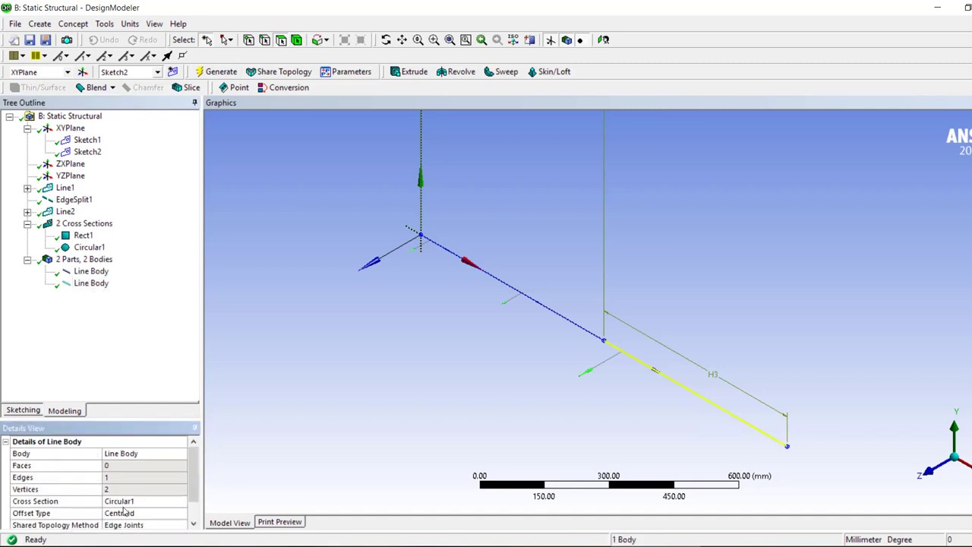
{"action": "left_click", "coordinate": [93, 283]}
{"action": "left_click", "coordinate": [89, 272]}
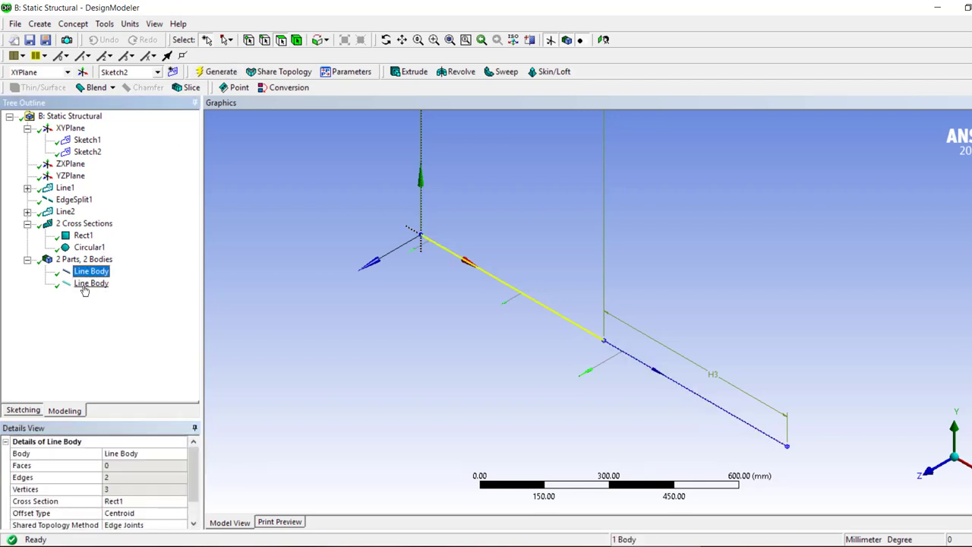
{"action": "left_click", "coordinate": [90, 283], "text": "ctrl"}
{"action": "left_click", "coordinate": [380, 347]}
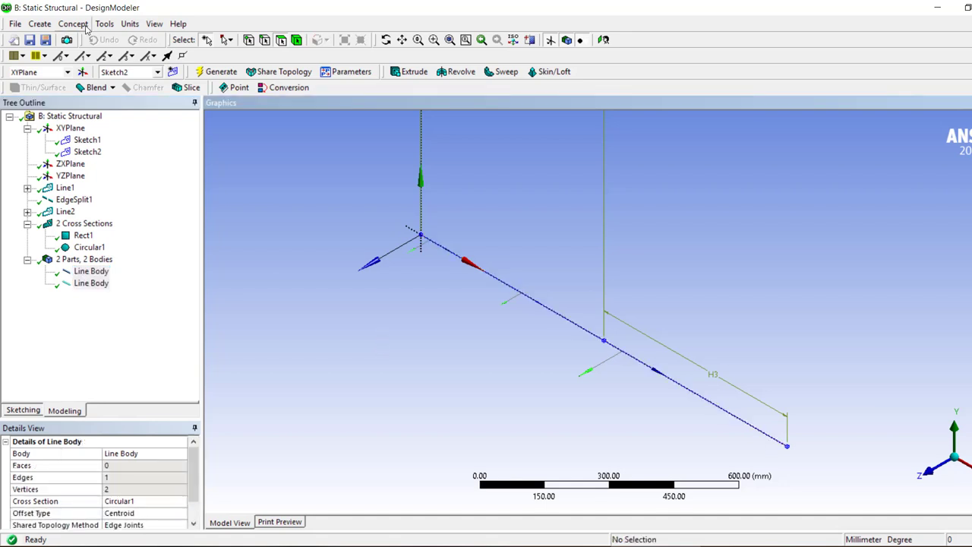
Return to Workbench and open the second system's Model cell B4 in Mechanical
{"action": "left_click", "coordinate": [84, 27]}
{"action": "left_click", "coordinate": [155, 23]}
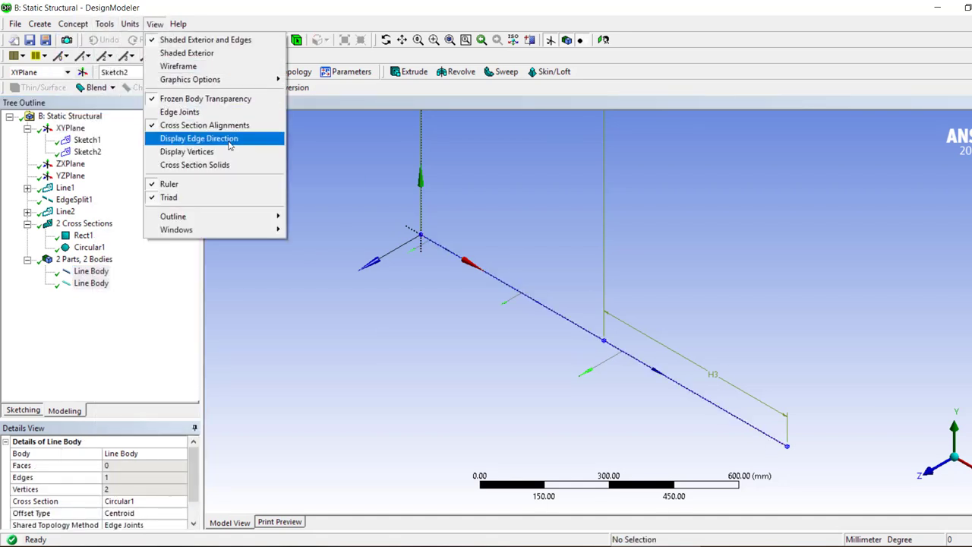
{"action": "left_click", "coordinate": [225, 295]}
{"action": "left_click", "coordinate": [91, 272]}
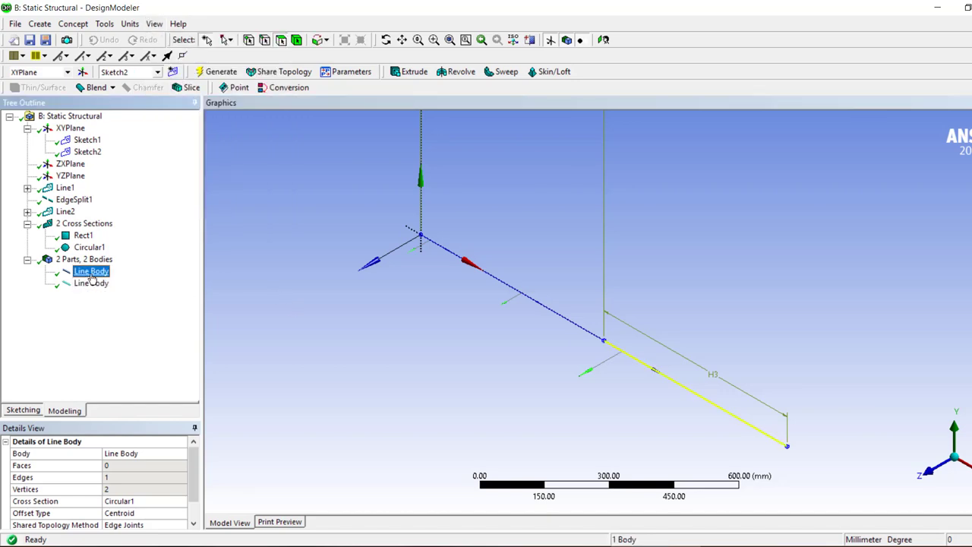
{"action": "left_click", "coordinate": [519, 352]}
{"action": "left_click", "coordinate": [386, 544]}
{"action": "double_click", "coordinate": [385, 144]}
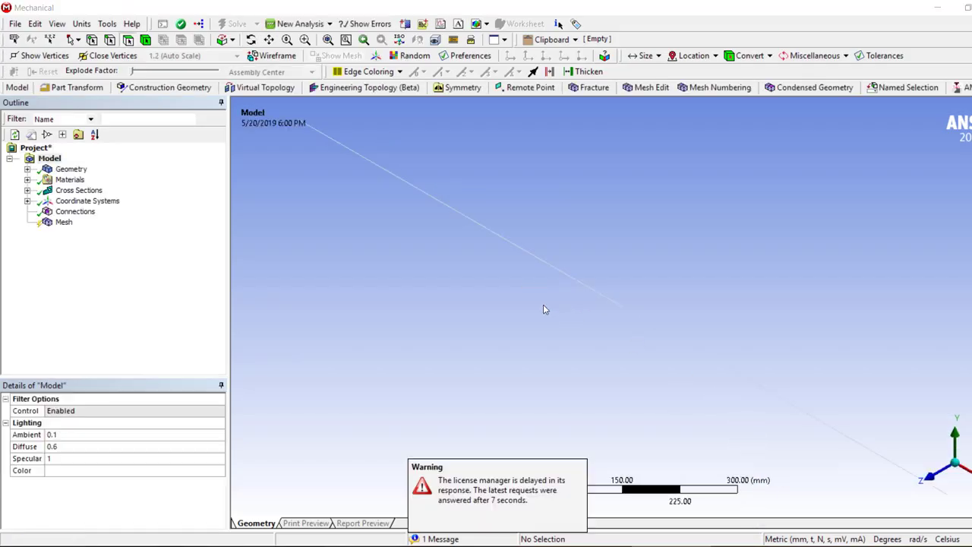
Turn on Cross Section Solids so the beams render as a square bar and round shaft
{"action": "left_click", "coordinate": [46, 24]}
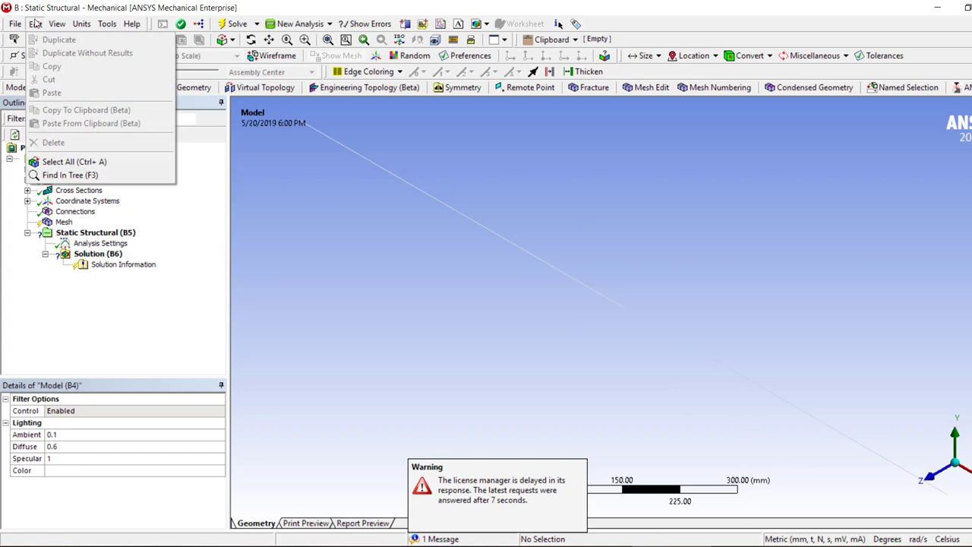
{"action": "mouse_move", "coordinate": [57, 23]}
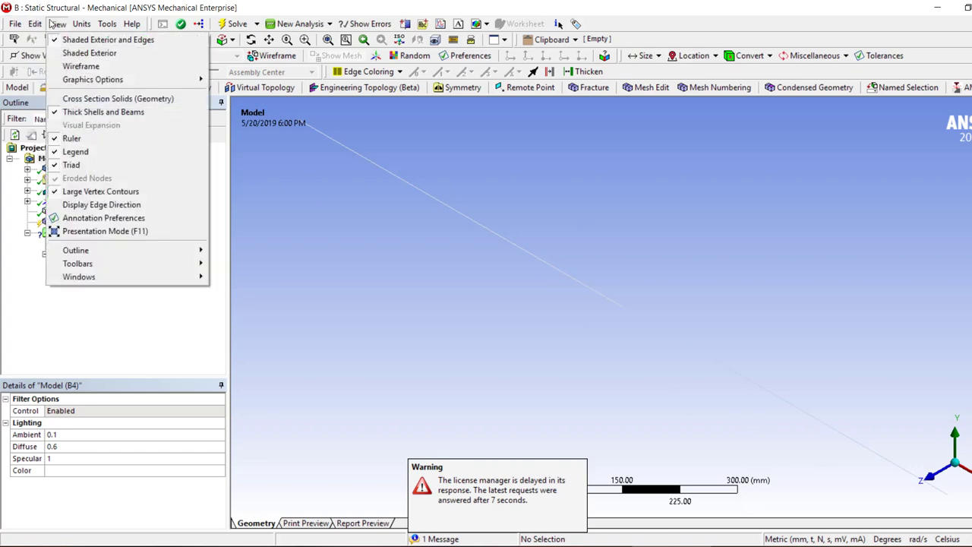
{"action": "left_click", "coordinate": [114, 105]}
{"action": "scroll", "coordinate": [532, 350], "scroll_direction": "down", "scroll_amount": 1}
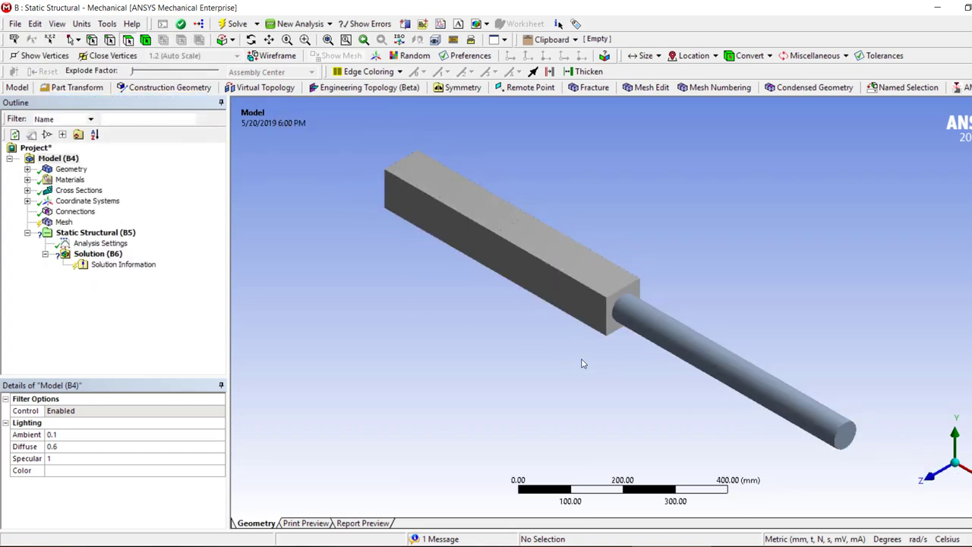
Expand Geometry and inspect each of the two Line Bodies and the Connections
{"action": "left_click", "coordinate": [76, 212]}
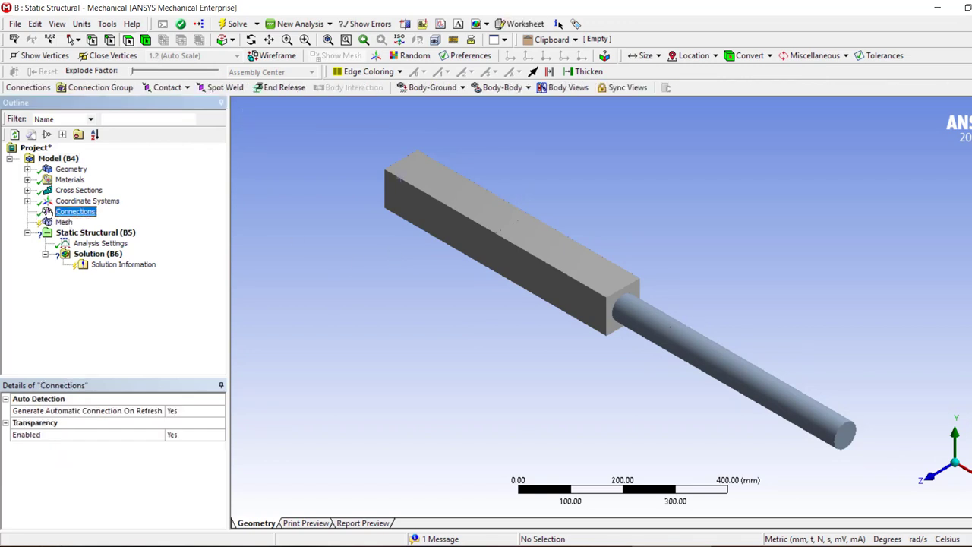
{"action": "left_click", "coordinate": [27, 168]}
{"action": "left_click", "coordinate": [89, 190]}
{"action": "left_click", "coordinate": [87, 181]}
{"action": "left_click", "coordinate": [89, 191]}
{"action": "left_click", "coordinate": [71, 234]}
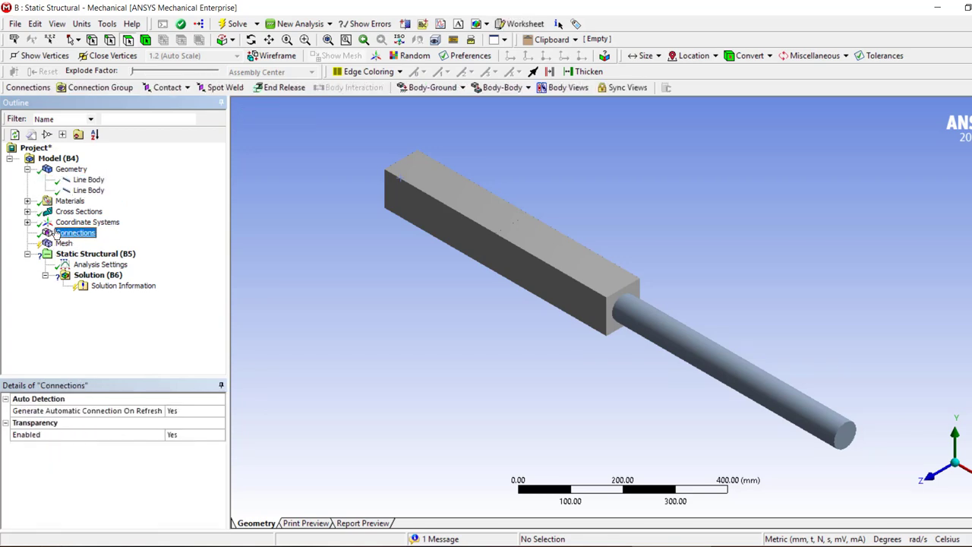
Show the beams as thin lines and add a Fixed Support at the start vertex
{"action": "left_click", "coordinate": [70, 255]}
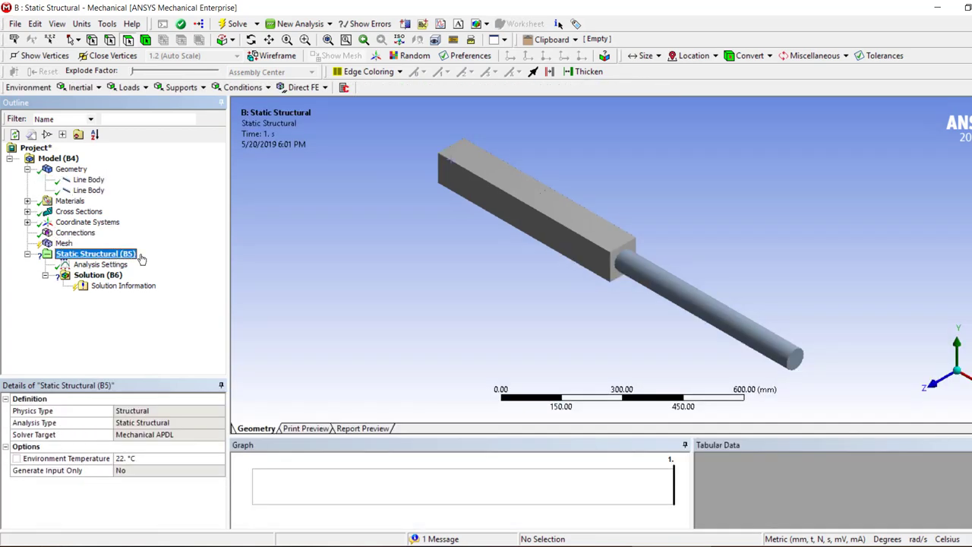
{"action": "left_click", "coordinate": [57, 23]}
{"action": "left_click", "coordinate": [106, 99]}
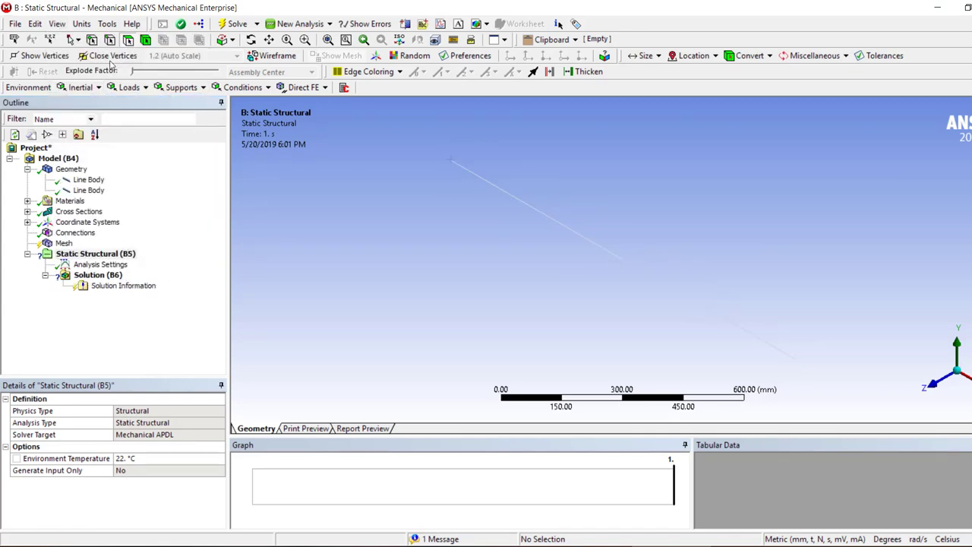
{"action": "left_click", "coordinate": [451, 161]}
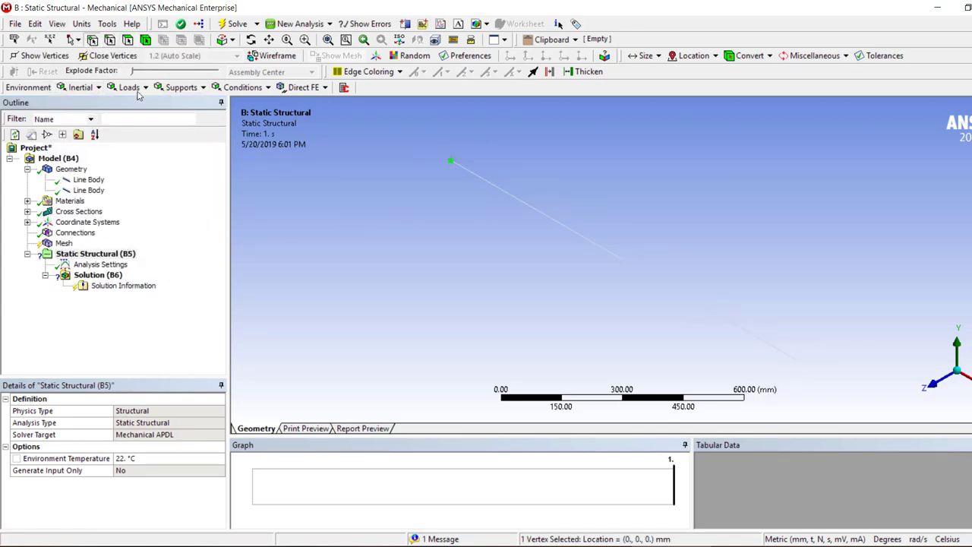
{"action": "left_click", "coordinate": [181, 87]}
{"action": "left_click", "coordinate": [193, 100]}
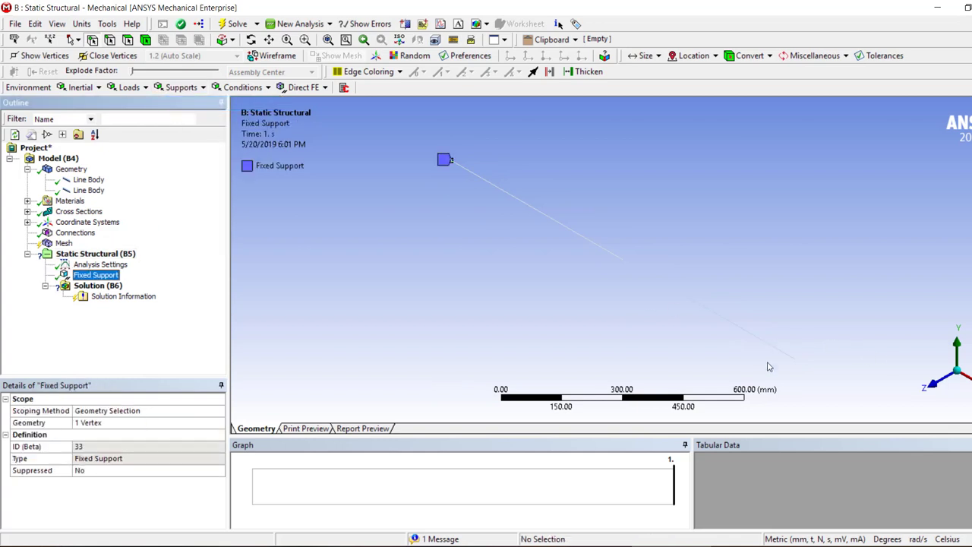
Add a Remote Force at the beam's far end vertex, then delete it
{"action": "left_click", "coordinate": [796, 358]}
{"action": "left_click", "coordinate": [129, 87]}
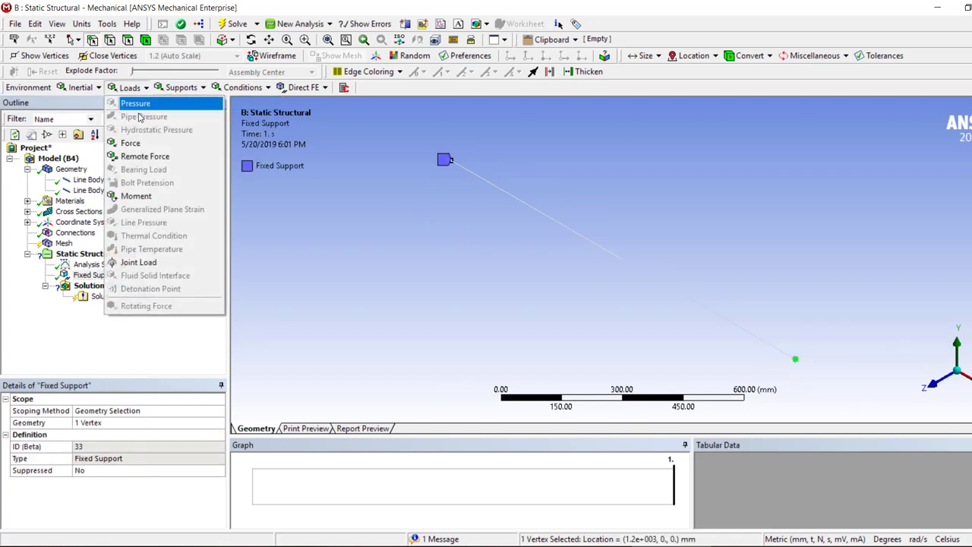
{"action": "left_click", "coordinate": [129, 157]}
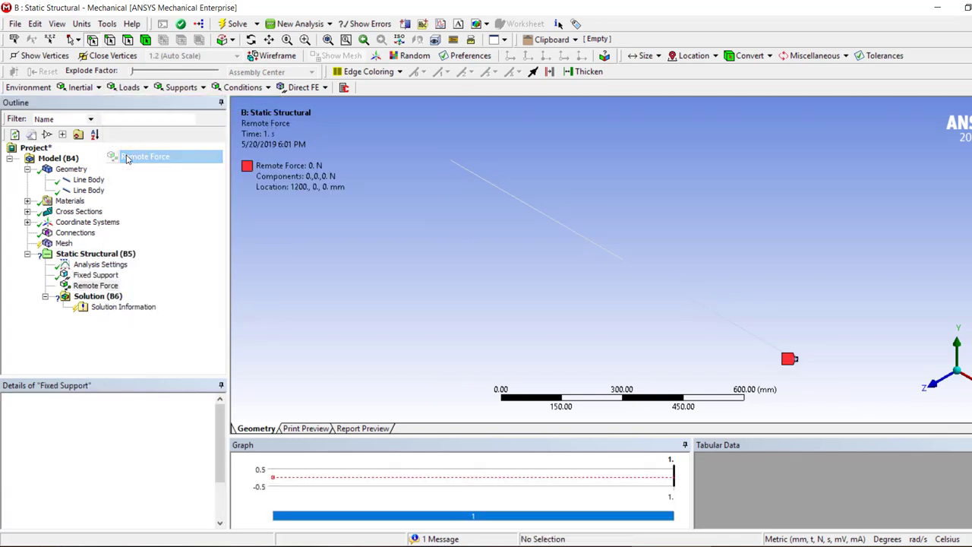
{"action": "right_click", "coordinate": [101, 287]}
{"action": "left_click", "coordinate": [143, 424]}
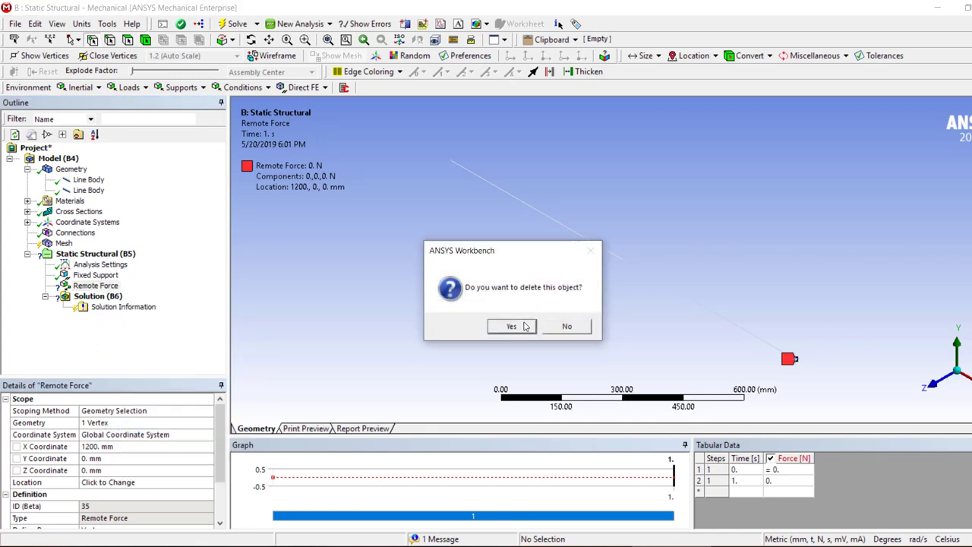
{"action": "left_click", "coordinate": [511, 327]}
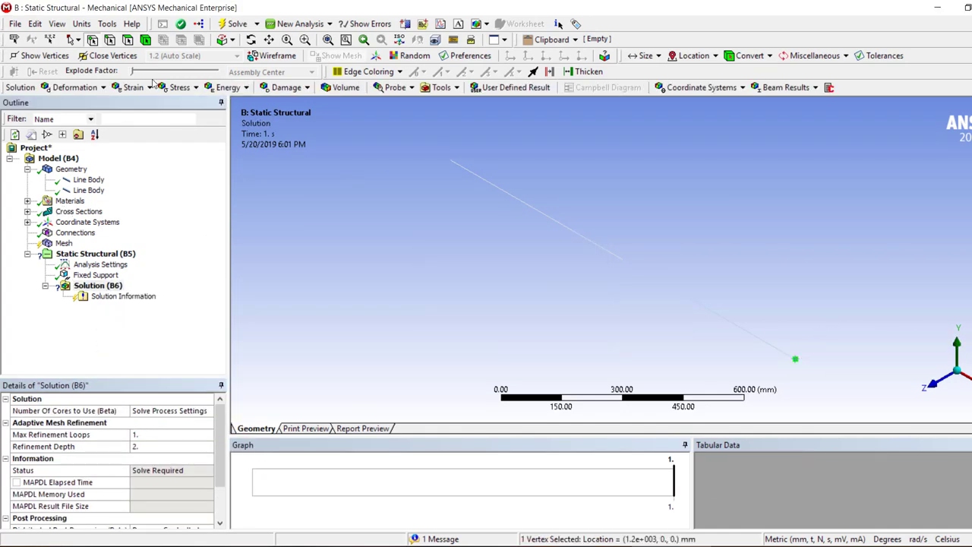
Apply a component-defined moment of 2000000 N·mm about X at the far end vertex
{"action": "left_click", "coordinate": [91, 254]}
{"action": "left_click", "coordinate": [140, 89]}
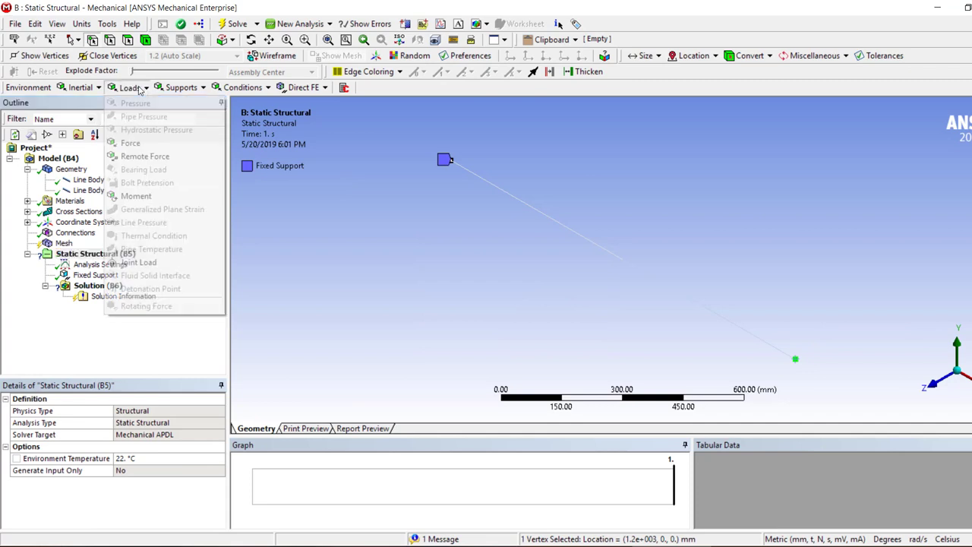
{"action": "left_click", "coordinate": [144, 196]}
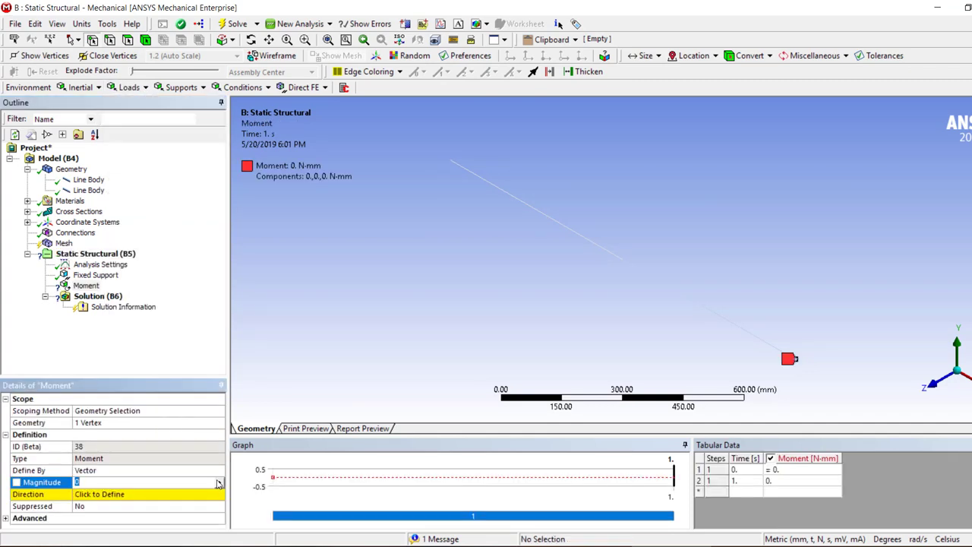
{"action": "left_click", "coordinate": [218, 473]}
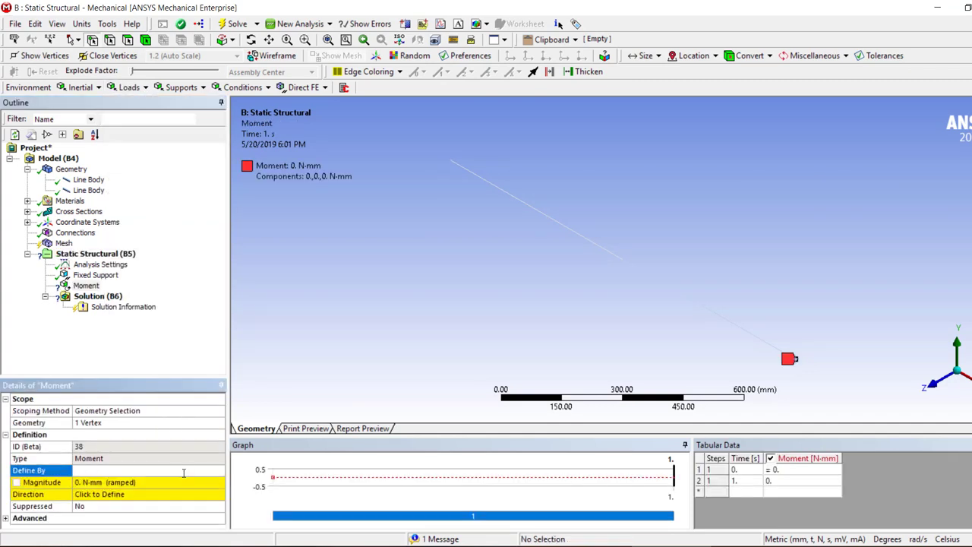
{"action": "left_click", "coordinate": [184, 471]}
{"action": "left_click", "coordinate": [103, 494]}
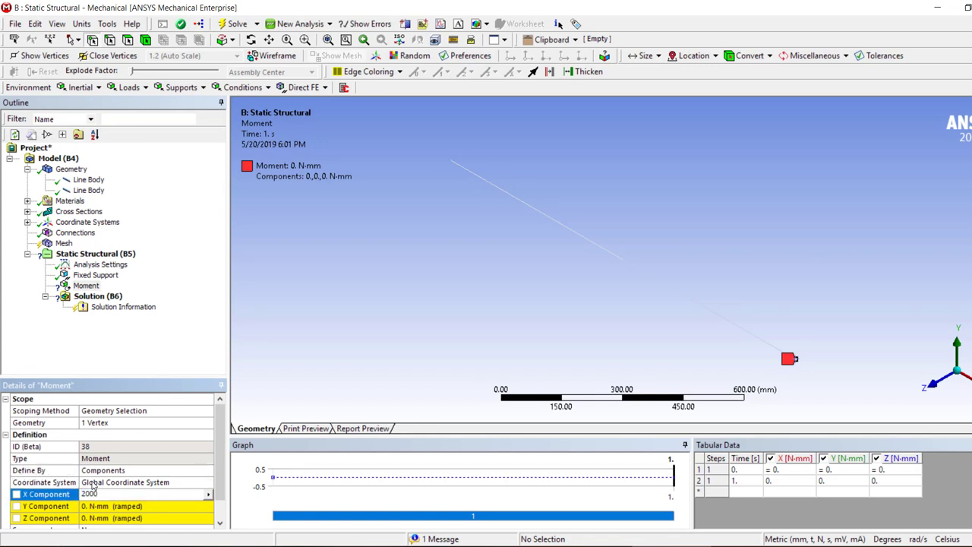
{"action": "type", "text": "2000000"}
{"action": "key", "text": "Return"}
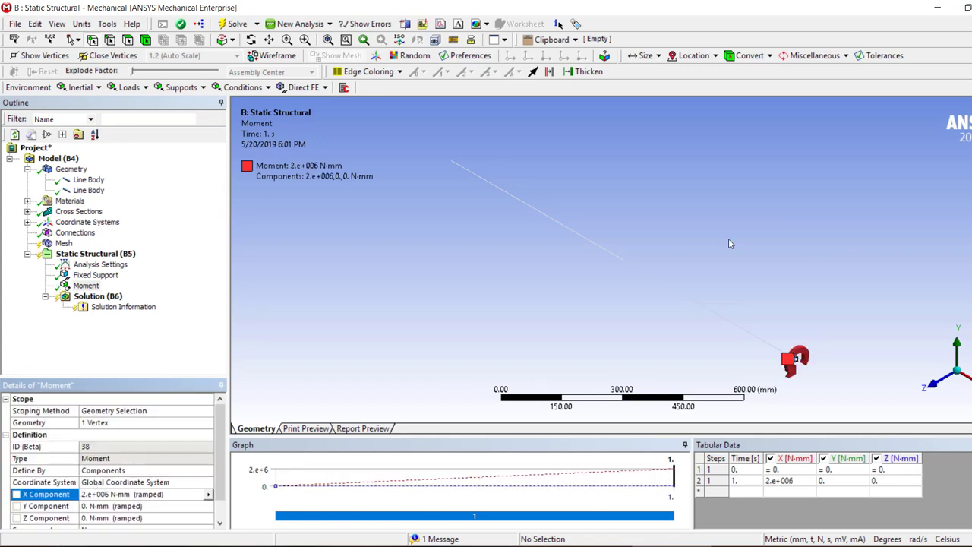
Solve, read the UZ pivot error message, and turn off Cross Section Solids display
{"action": "left_click", "coordinate": [238, 25]}
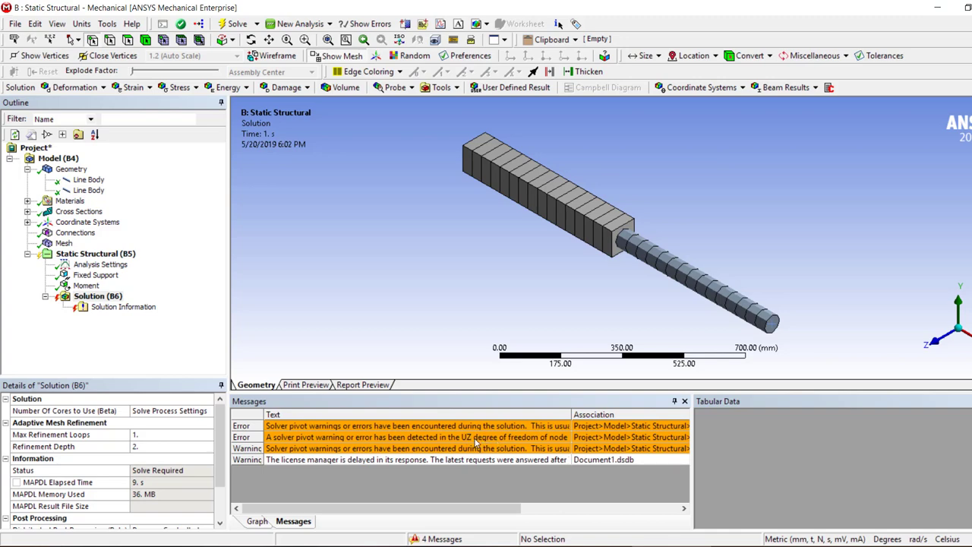
{"action": "left_click", "coordinate": [518, 439]}
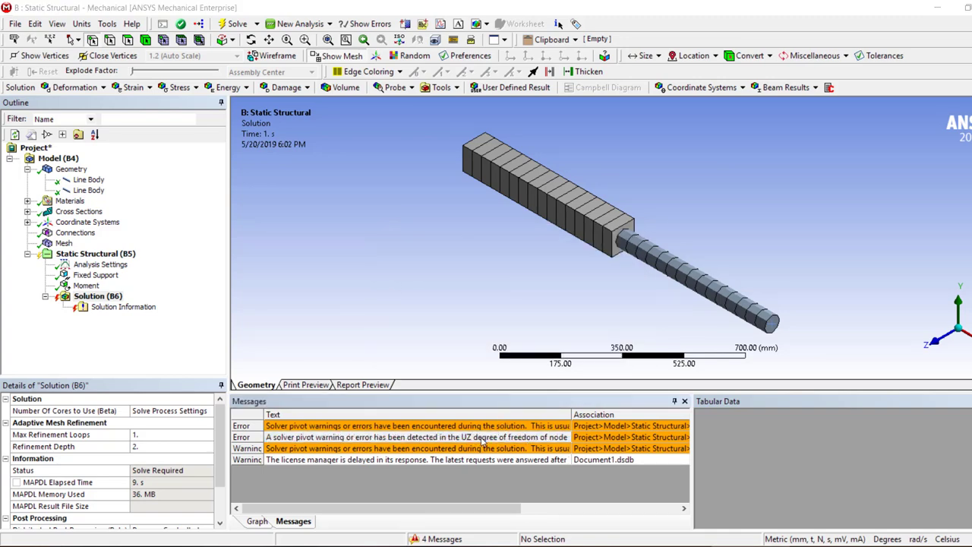
{"action": "left_click", "coordinate": [56, 24]}
{"action": "left_click", "coordinate": [80, 102]}
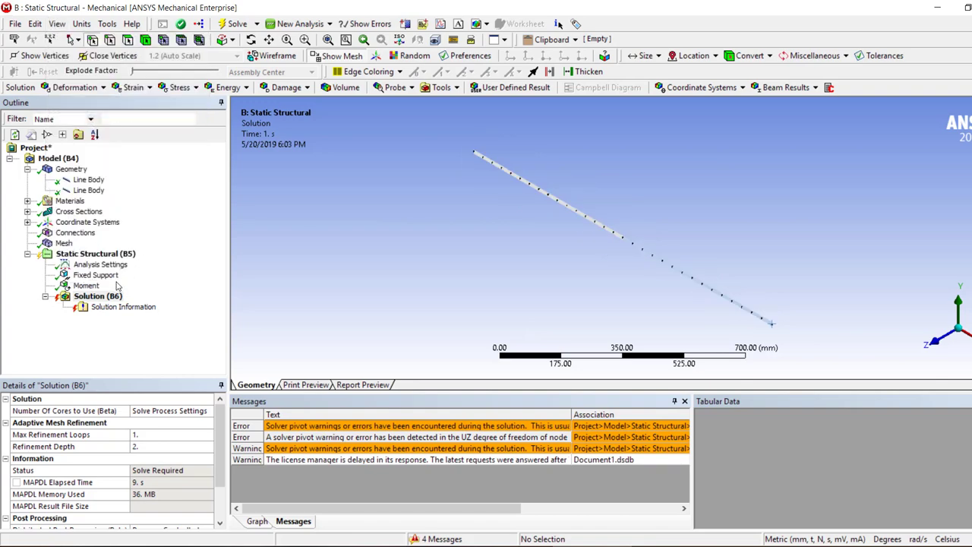
Add a Remote Displacement support on the vertex 600 mm along the beam
{"action": "left_click", "coordinate": [95, 254]}
{"action": "left_click", "coordinate": [179, 87]}
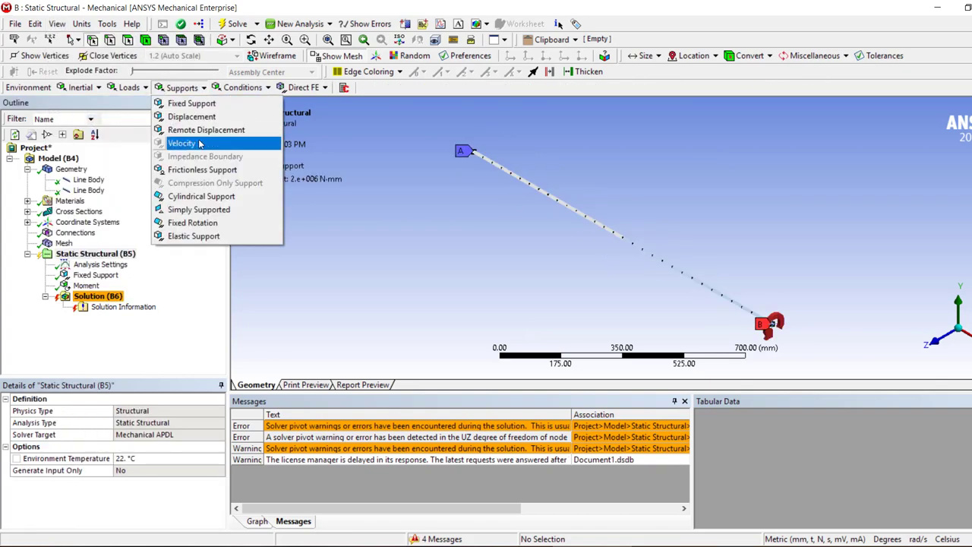
{"action": "left_click", "coordinate": [201, 130]}
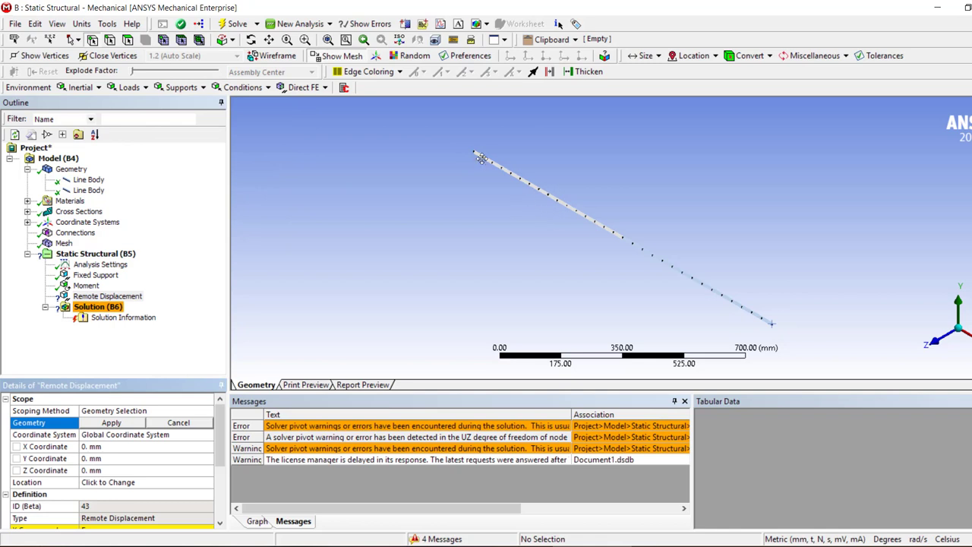
{"action": "left_click", "coordinate": [624, 240]}
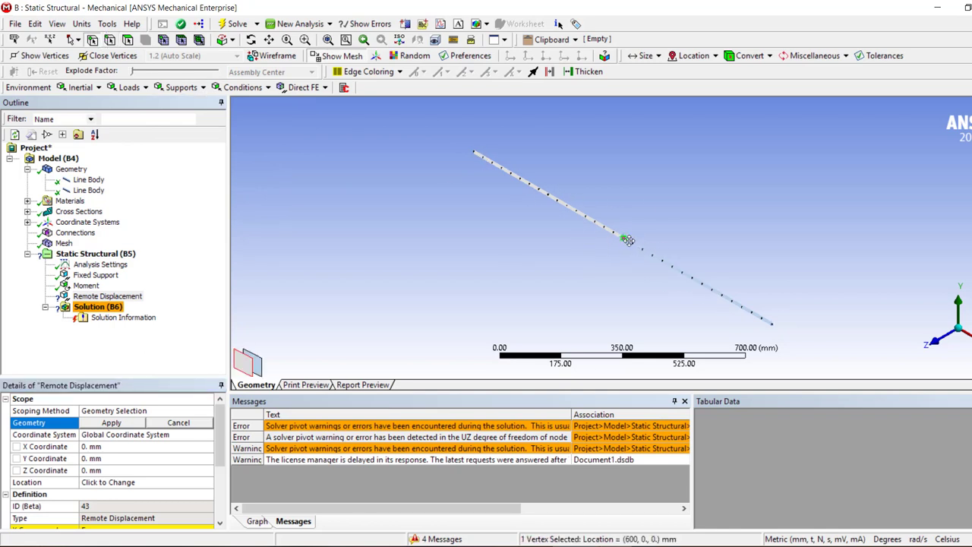
{"action": "left_click", "coordinate": [141, 424]}
Enter 0 for the remote displacement's rotation and X, Y translation constraints
{"action": "scroll", "coordinate": [108, 465], "scroll_direction": "down", "scroll_amount": 3}
{"action": "left_click", "coordinate": [89, 495]}
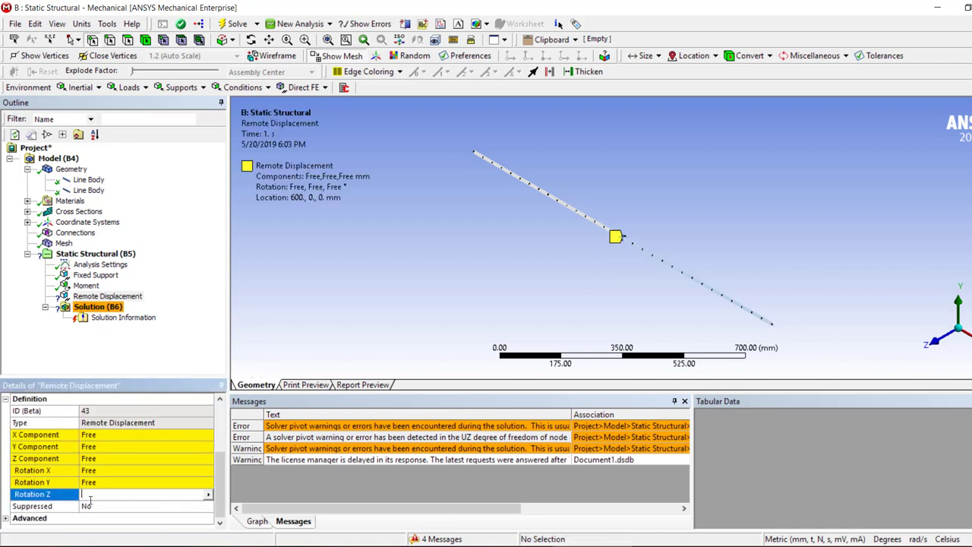
{"action": "type", "text": "0"}
{"action": "key", "text": "Return"}
{"action": "left_click", "coordinate": [95, 506]}
{"action": "type", "text": "0"}
{"action": "left_click", "coordinate": [95, 507]}
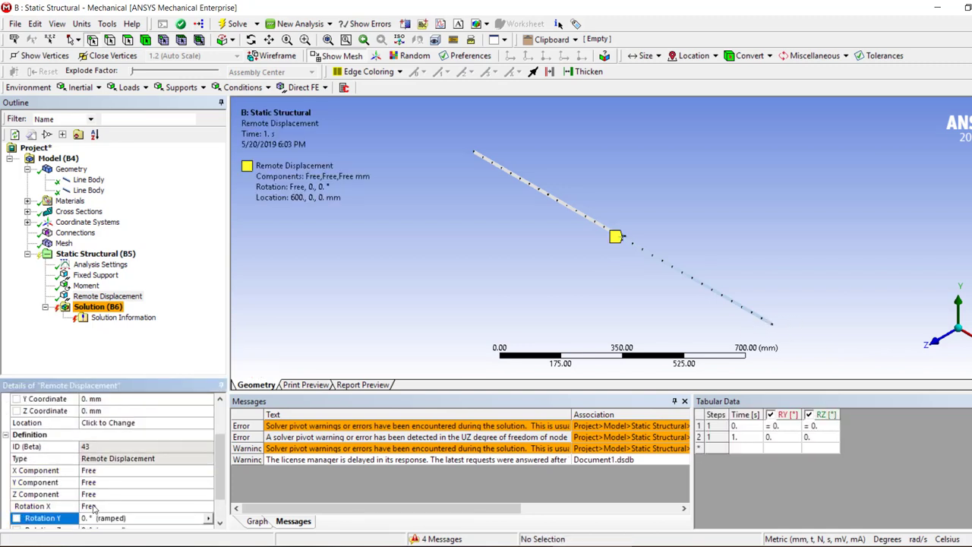
{"action": "type", "text": "0"}
{"action": "key", "text": "Return"}
{"action": "left_click", "coordinate": [95, 507]}
{"action": "type", "text": "0"}
{"action": "key", "text": "Return"}
{"action": "left_click", "coordinate": [97, 507]}
{"action": "type", "text": "0"}
{"action": "key", "text": "Return"}
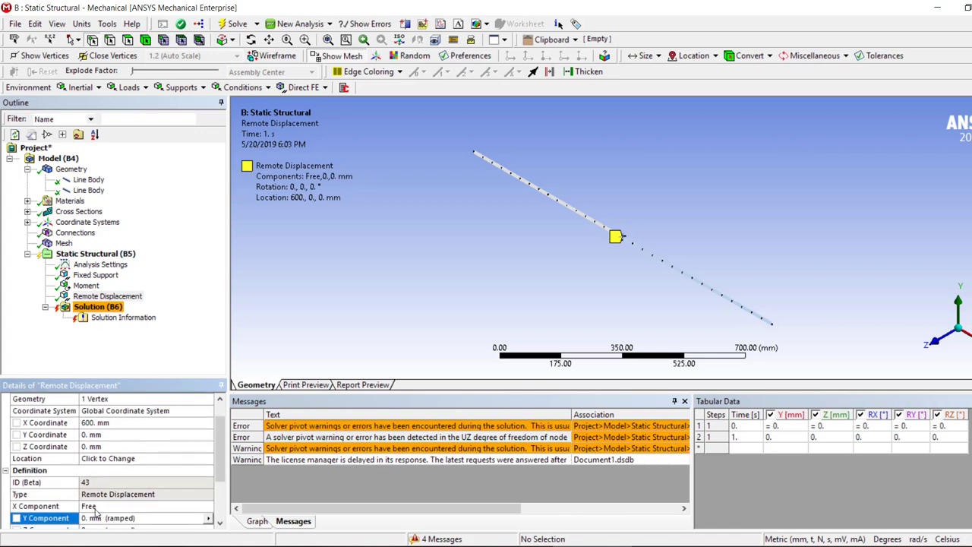
{"action": "left_click", "coordinate": [98, 507]}
{"action": "type", "text": "0"}
{"action": "key", "text": "Return"}
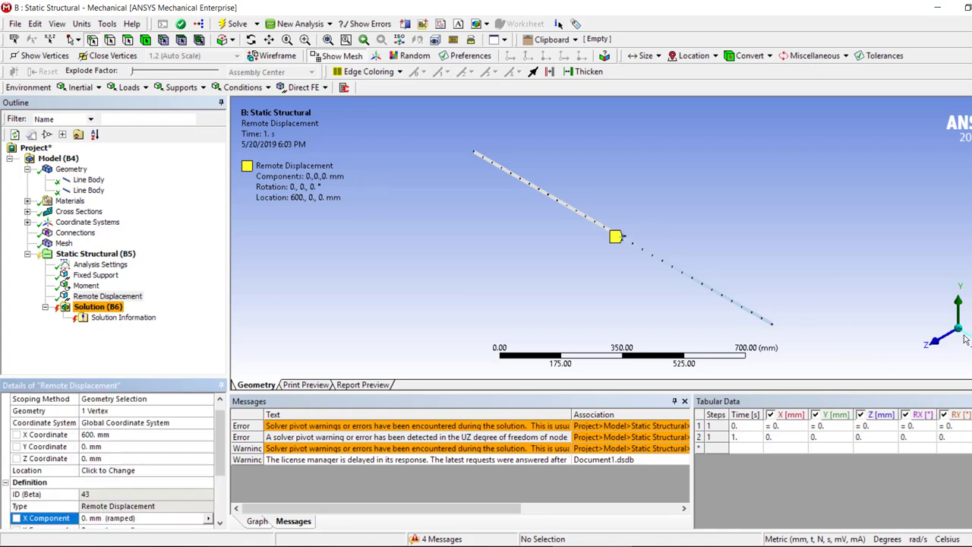
Leave the remote displacement's rotation about X Free and re-solve the model
{"action": "scroll", "coordinate": [147, 451], "scroll_direction": "down", "scroll_amount": 3}
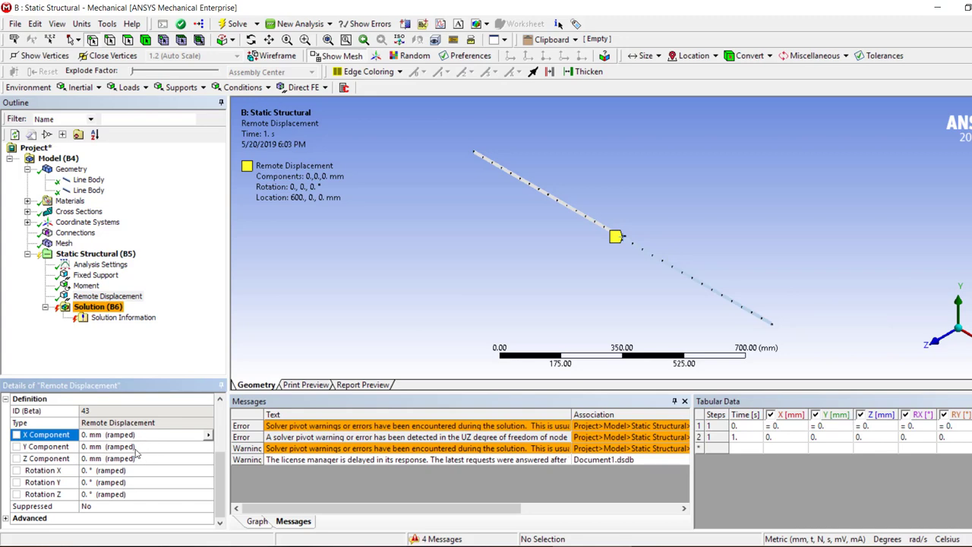
{"action": "left_click", "coordinate": [200, 472]}
{"action": "left_click", "coordinate": [209, 471]}
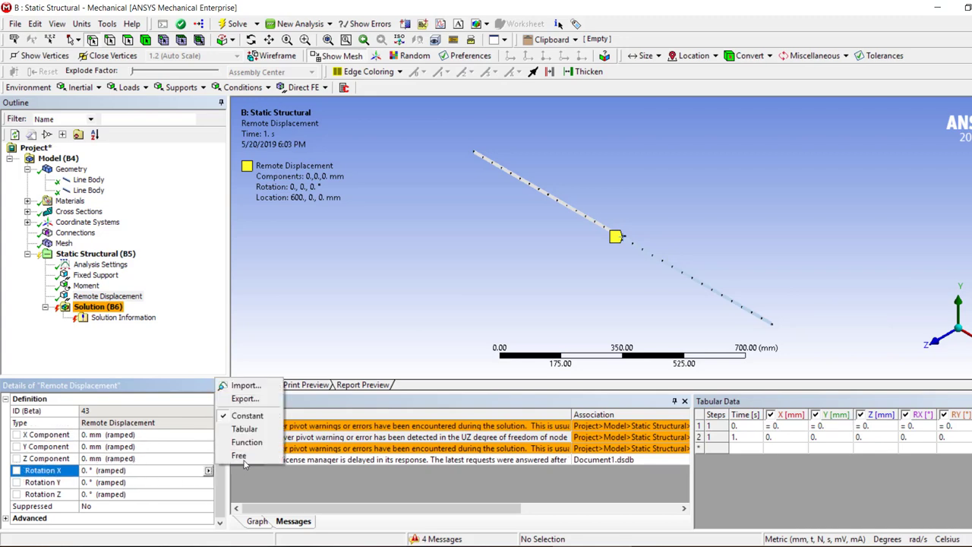
{"action": "left_click", "coordinate": [242, 458]}
{"action": "right_click", "coordinate": [111, 307]}
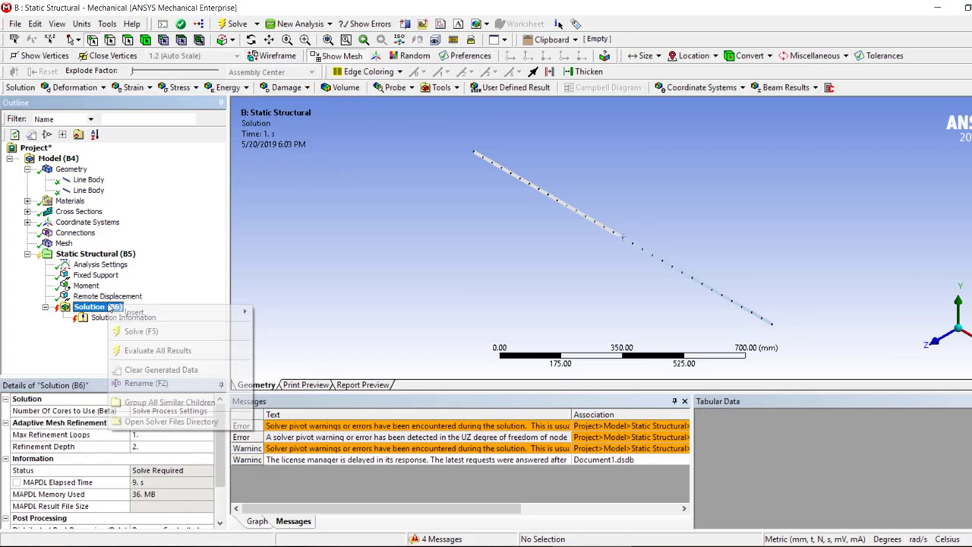
{"action": "left_click", "coordinate": [140, 330]}
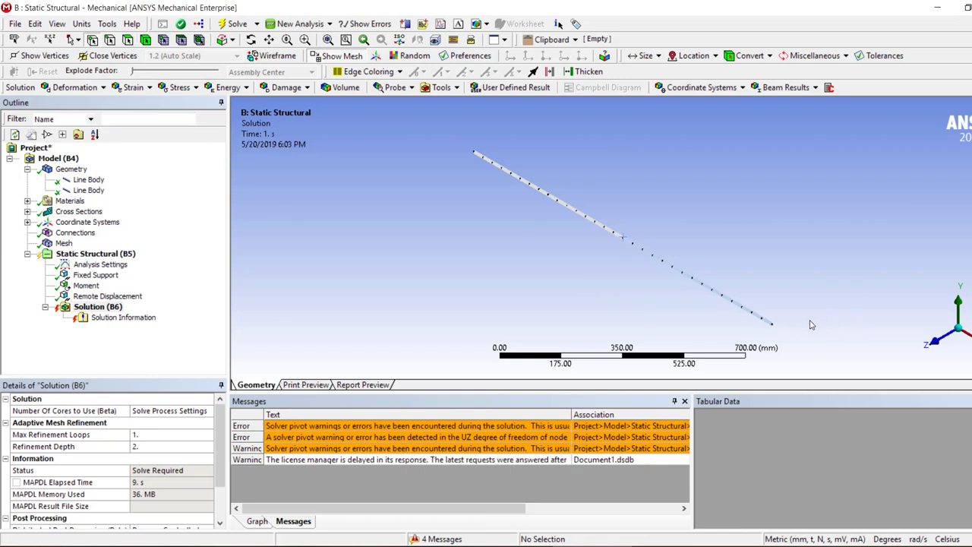
Add a second Remote Displacement on the beam's far end vertex at 1200 mm
{"action": "left_click", "coordinate": [773, 324]}
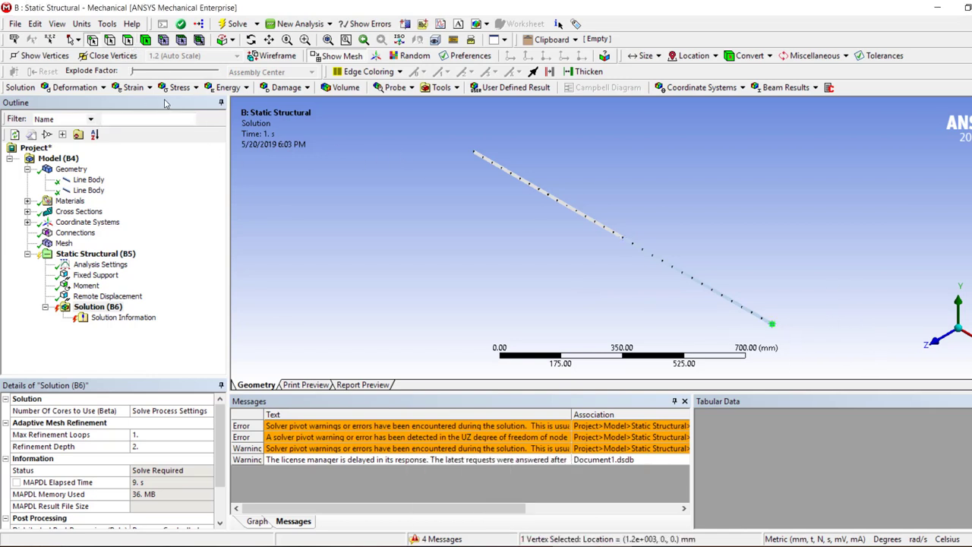
{"action": "left_click", "coordinate": [96, 254]}
{"action": "left_click", "coordinate": [181, 87]}
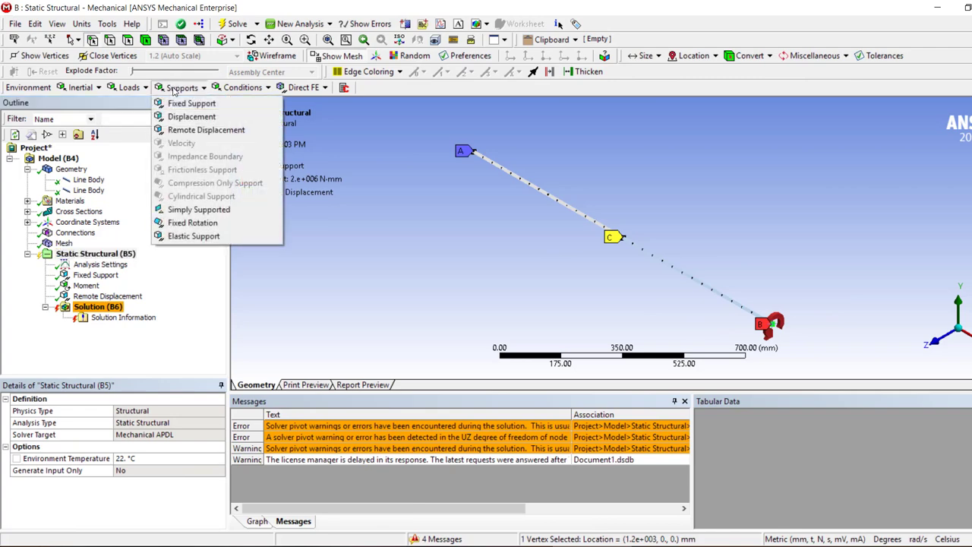
{"action": "left_click", "coordinate": [196, 130]}
{"action": "scroll", "coordinate": [178, 465], "scroll_direction": "down", "scroll_amount": 3}
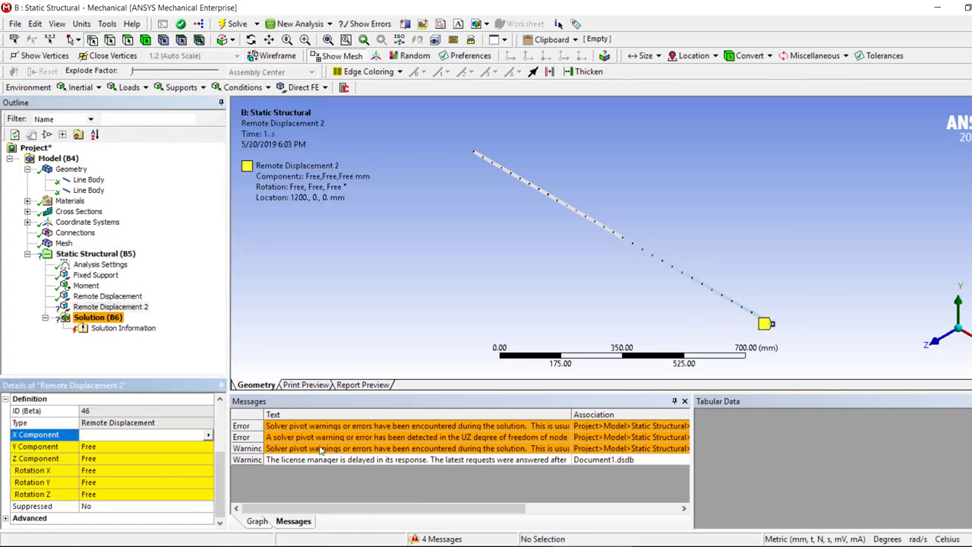
{"action": "left_click_drag", "start_coordinate": [571, 414], "coordinate": [665, 414]}
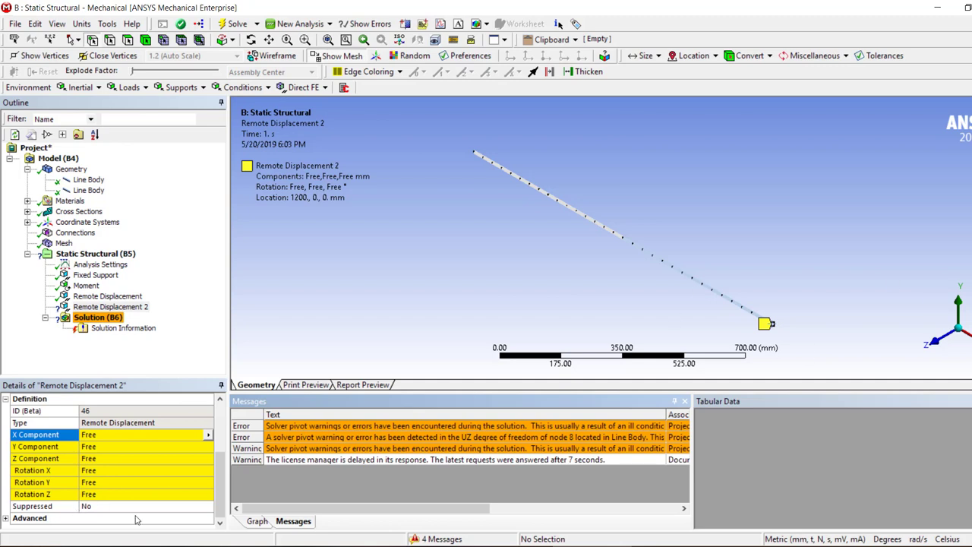
Set the new remote displacement's Rotation Z, Z Component and X Component to 0
{"action": "left_click", "coordinate": [124, 494]}
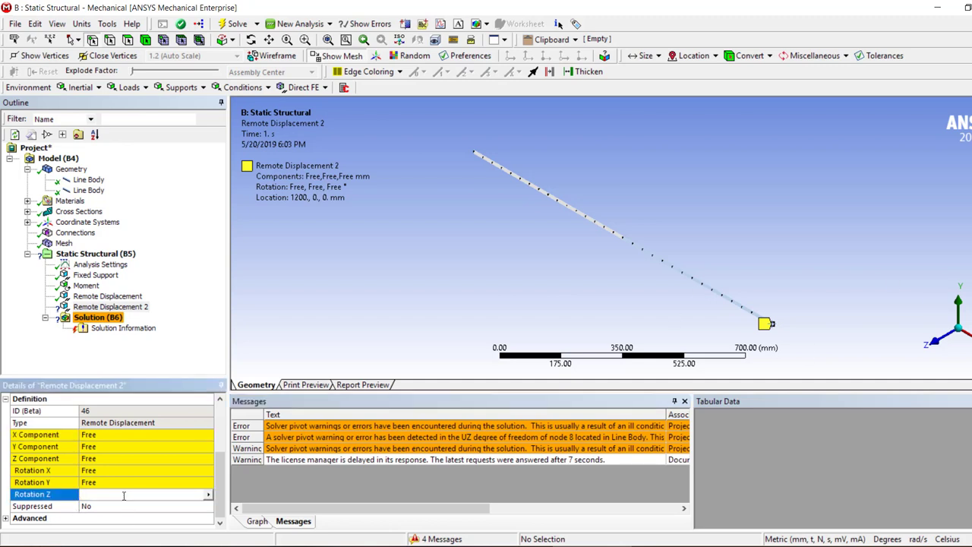
{"action": "type", "text": "0"}
{"action": "key", "text": "Return"}
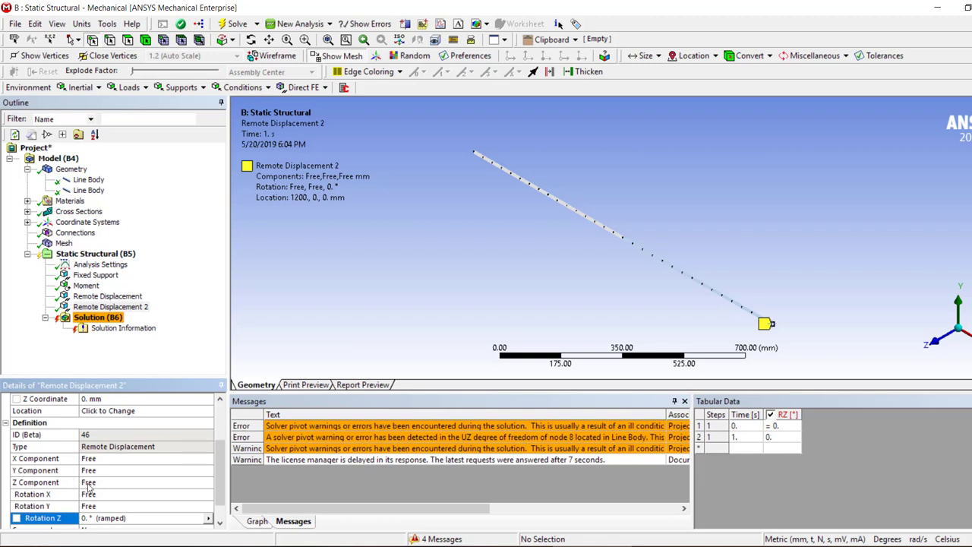
{"action": "left_click", "coordinate": [89, 483]}
{"action": "type", "text": "0"}
{"action": "key", "text": "Return"}
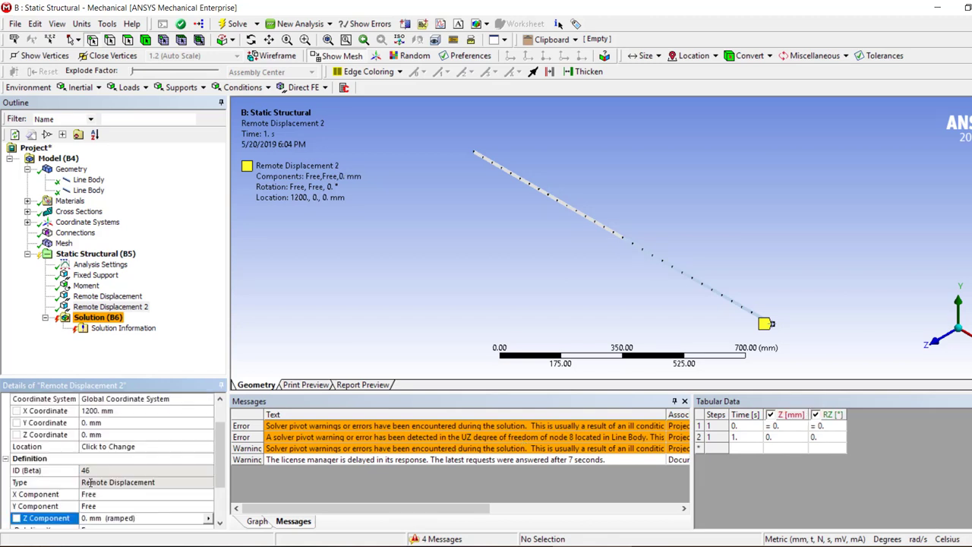
{"action": "left_click", "coordinate": [95, 496]}
{"action": "type", "text": "0"}
{"action": "key", "text": "Return"}
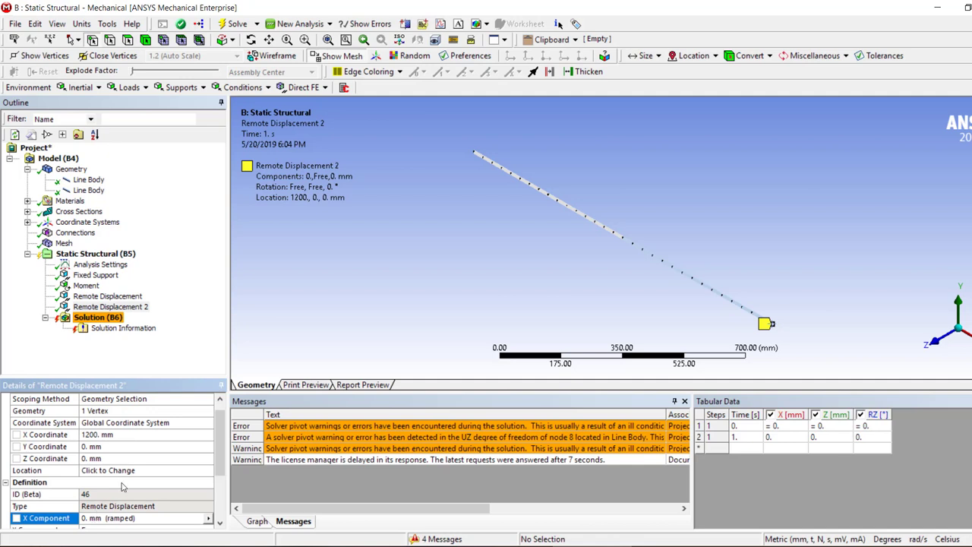
Set its Y Component and Rotation Y to 0 as well, leaving Rotation X free
{"action": "scroll", "coordinate": [128, 484], "scroll_direction": "down", "scroll_amount": 2}
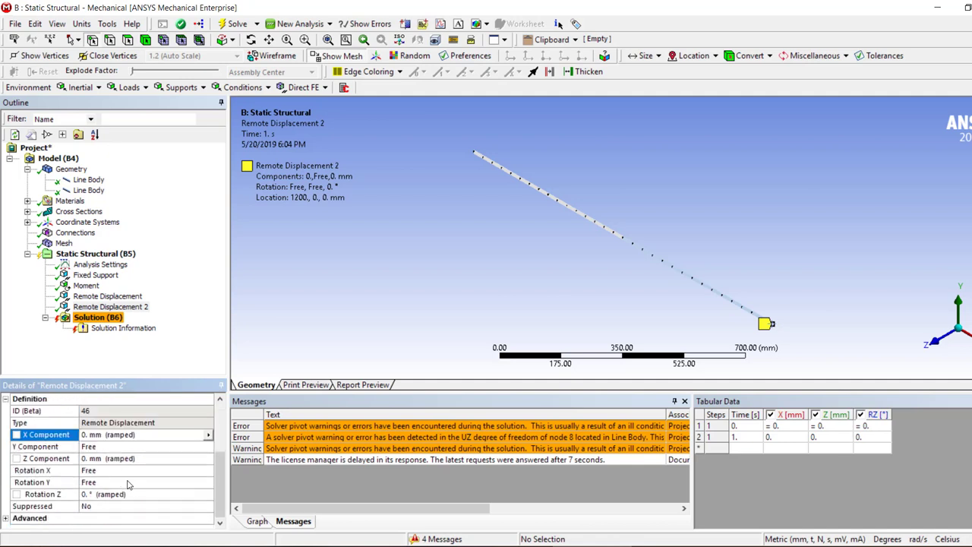
{"action": "left_click", "coordinate": [108, 449]}
{"action": "type", "text": "0"}
{"action": "key", "text": "Return"}
{"action": "scroll", "coordinate": [128, 472], "scroll_direction": "down", "scroll_amount": 1}
{"action": "left_click", "coordinate": [104, 484]}
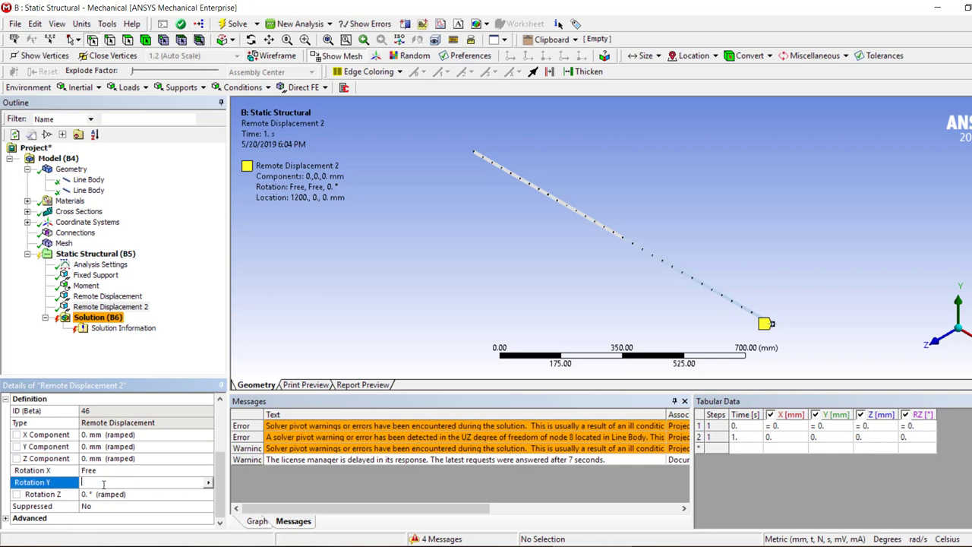
{"action": "type", "text": "0"}
{"action": "key", "text": "Return"}
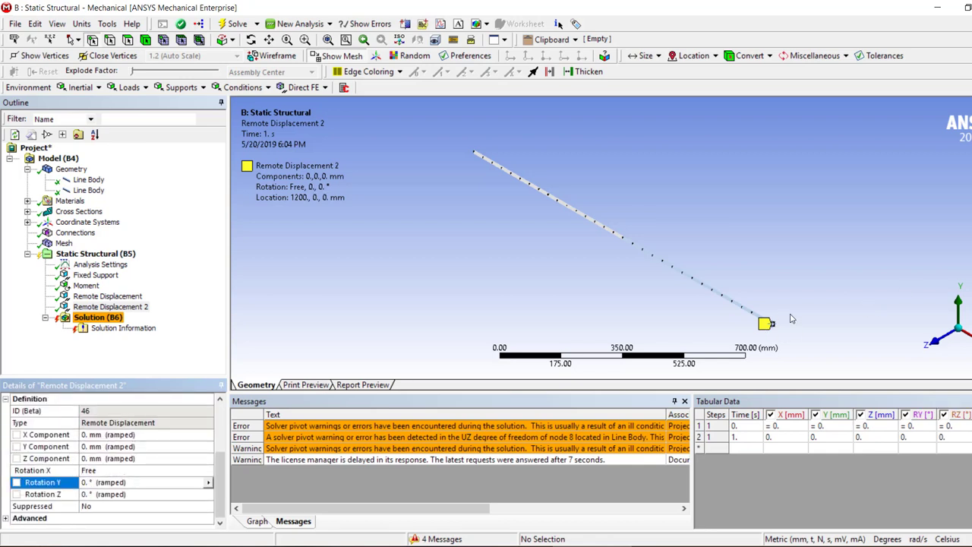
Re-solve with the end support, then review the Moment and the ROTX pivot errors
{"action": "left_click", "coordinate": [223, 26]}
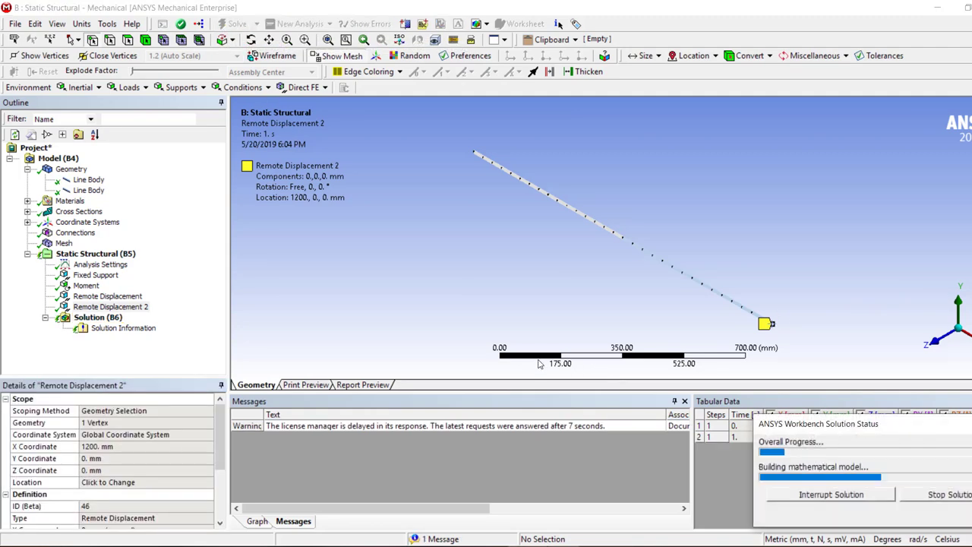
{"action": "left_click", "coordinate": [84, 285]}
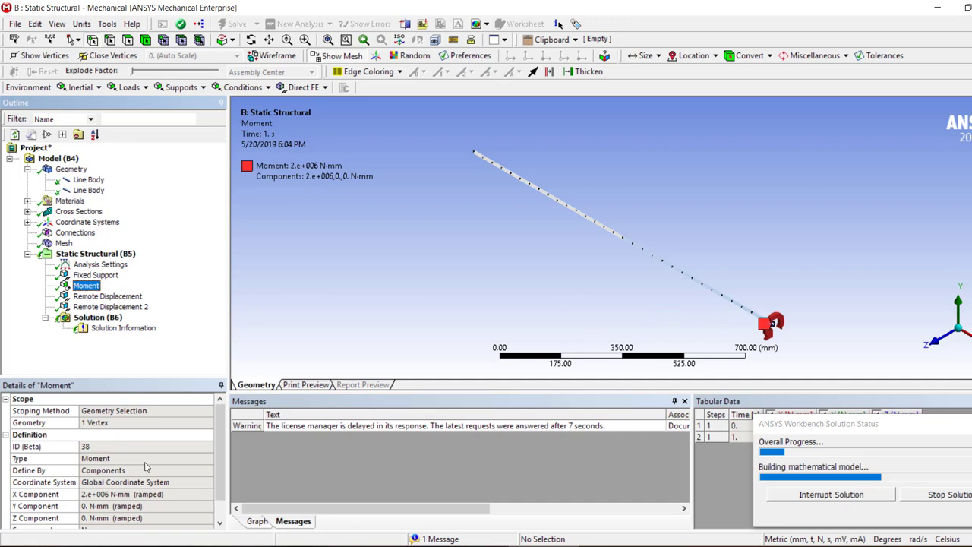
{"action": "scroll", "coordinate": [148, 465], "scroll_direction": "down", "scroll_amount": 1}
{"action": "left_click_drag", "start_coordinate": [841, 432], "coordinate": [827, 476]}
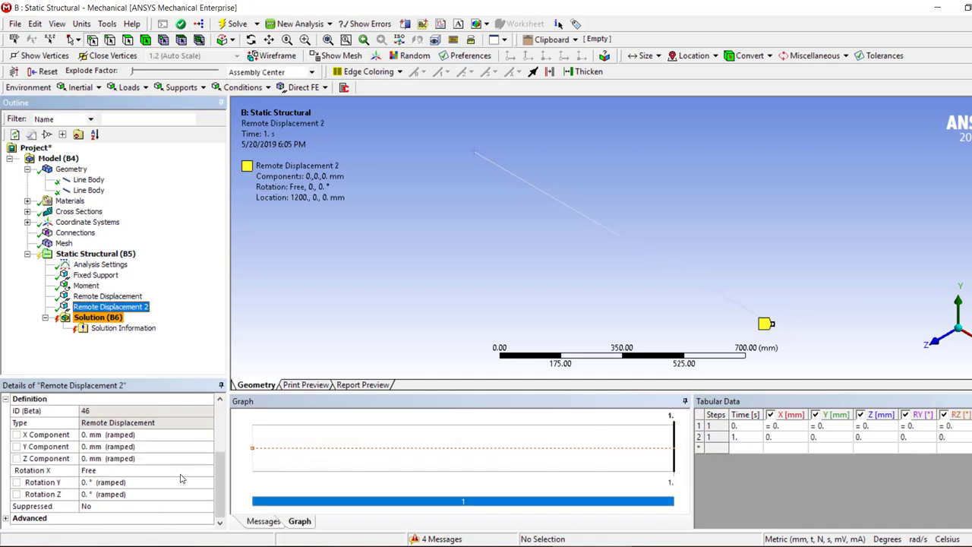
Change Remote Displacement 2's Rotation X from Free to constant 0° and solve again
{"action": "left_click", "coordinate": [208, 471]}
{"action": "left_click", "coordinate": [208, 471]}
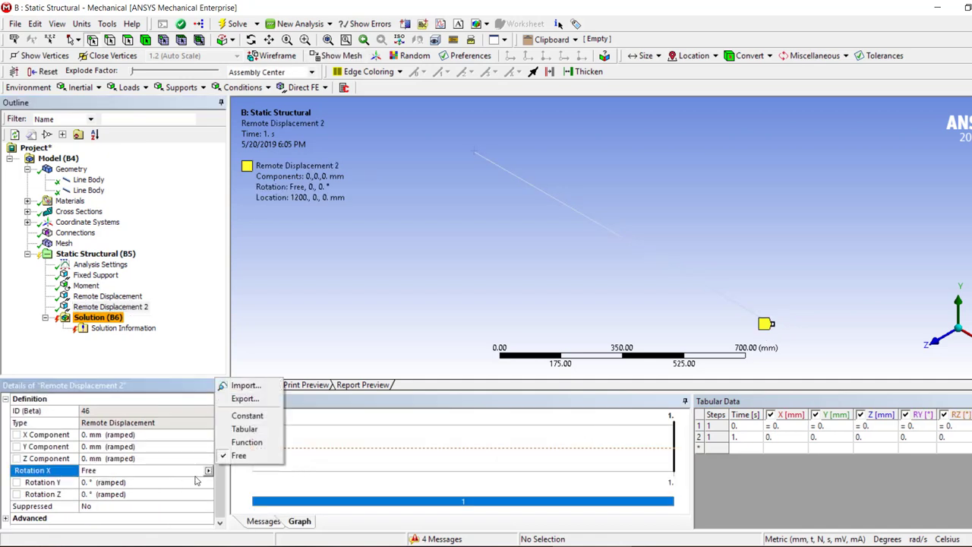
{"action": "left_click", "coordinate": [272, 422]}
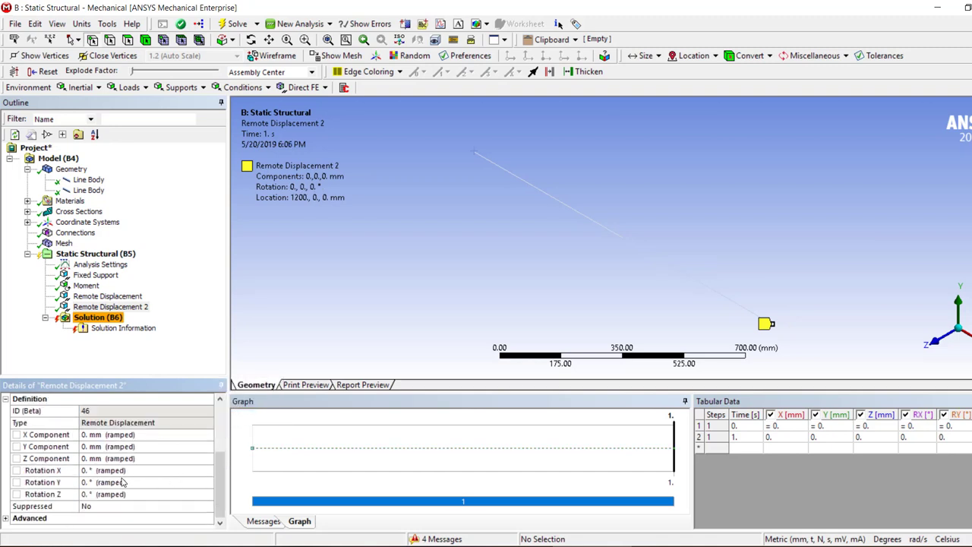
{"action": "left_click", "coordinate": [228, 25]}
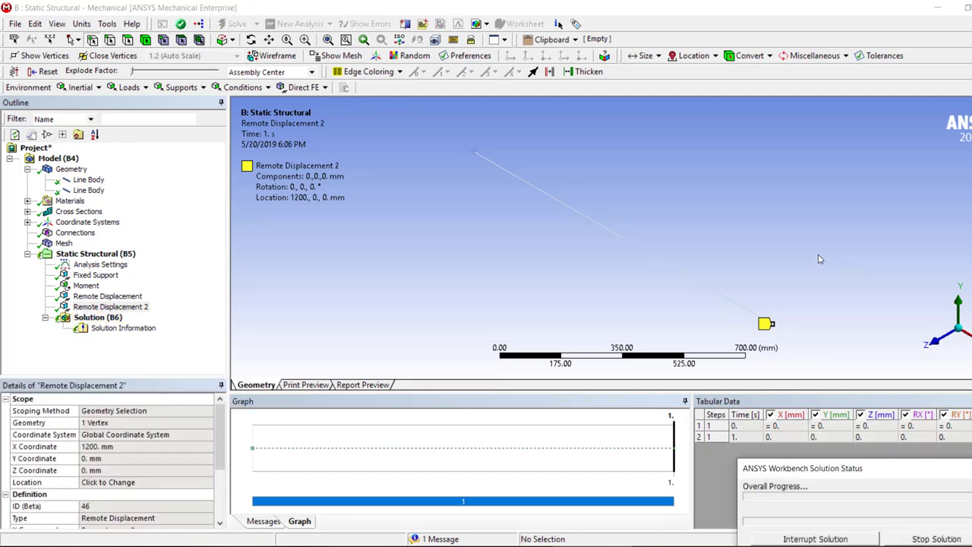
{"action": "left_click_drag", "start_coordinate": [821, 473], "coordinate": [768, 417]}
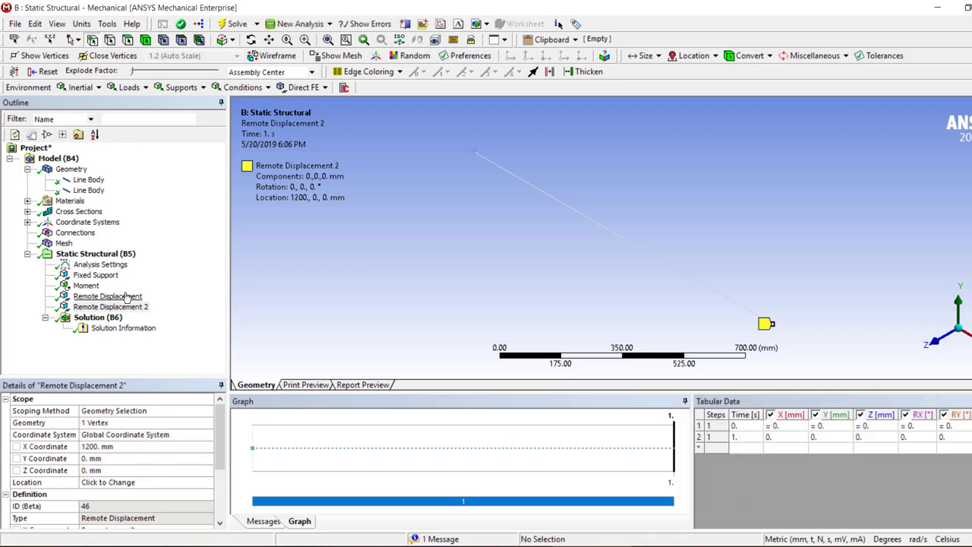
Check the solution's Stress options and confirm the second line body's Model Type is Beam
{"action": "left_click", "coordinate": [96, 317]}
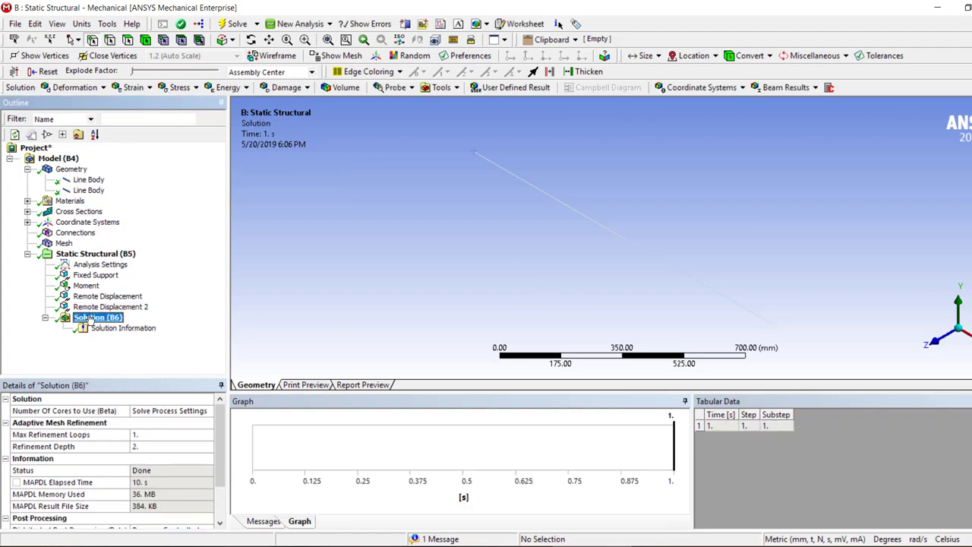
{"action": "left_click", "coordinate": [180, 88]}
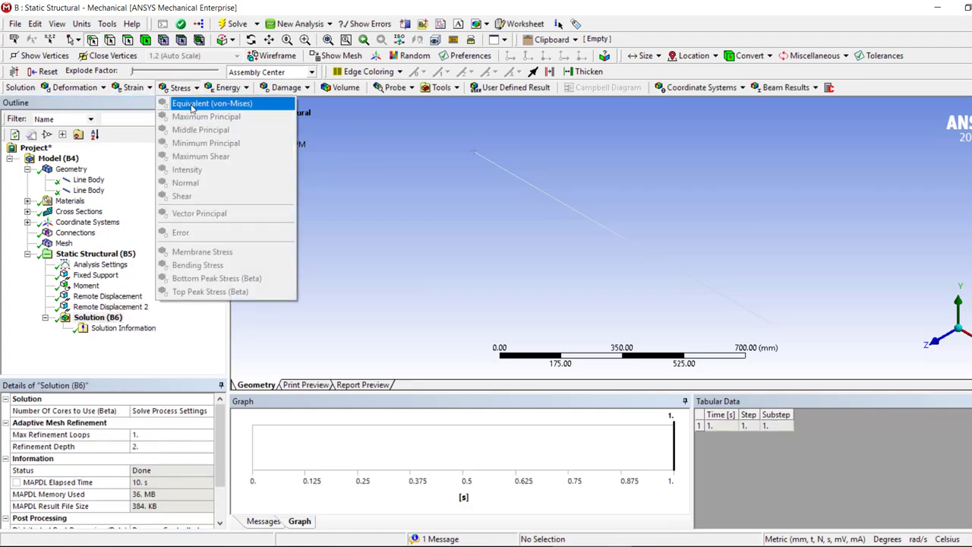
{"action": "left_click", "coordinate": [99, 318]}
{"action": "right_click", "coordinate": [101, 317]}
{"action": "mouse_move", "coordinate": [242, 325]}
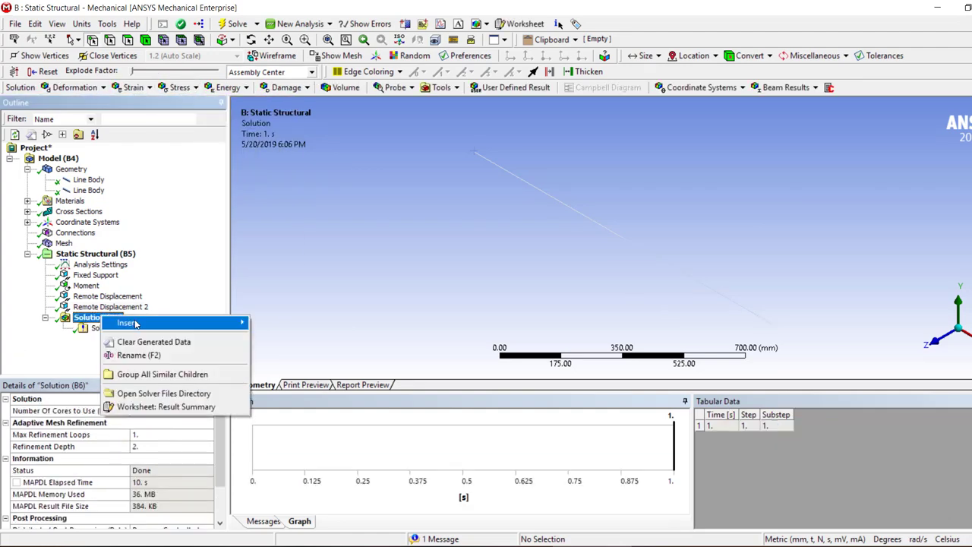
{"action": "left_click", "coordinate": [89, 190]}
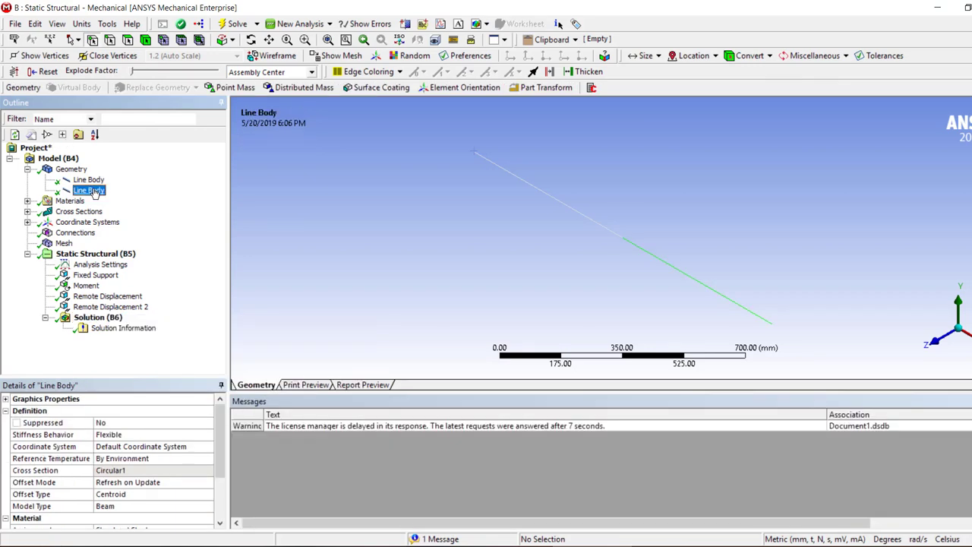
{"action": "left_click", "coordinate": [210, 508]}
{"action": "left_click", "coordinate": [209, 507]}
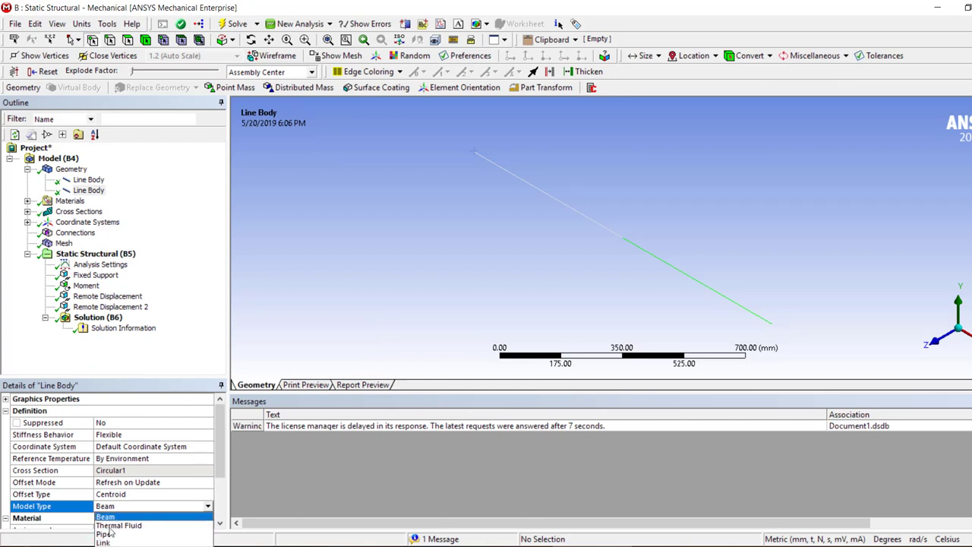
{"action": "left_click", "coordinate": [126, 507]}
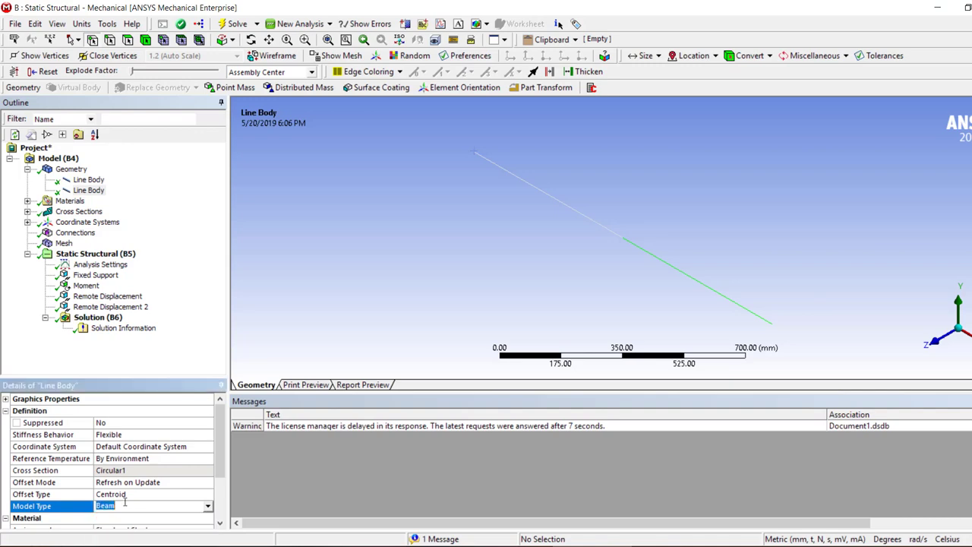
Insert a Beam Tool result under the Solution
{"action": "right_click", "coordinate": [105, 321]}
{"action": "mouse_move", "coordinate": [131, 330]}
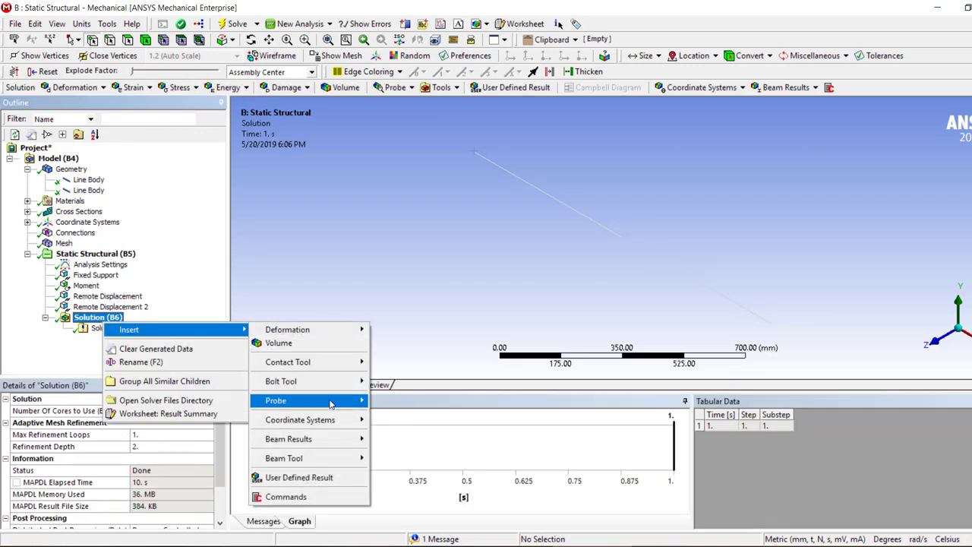
{"action": "mouse_move", "coordinate": [340, 457]}
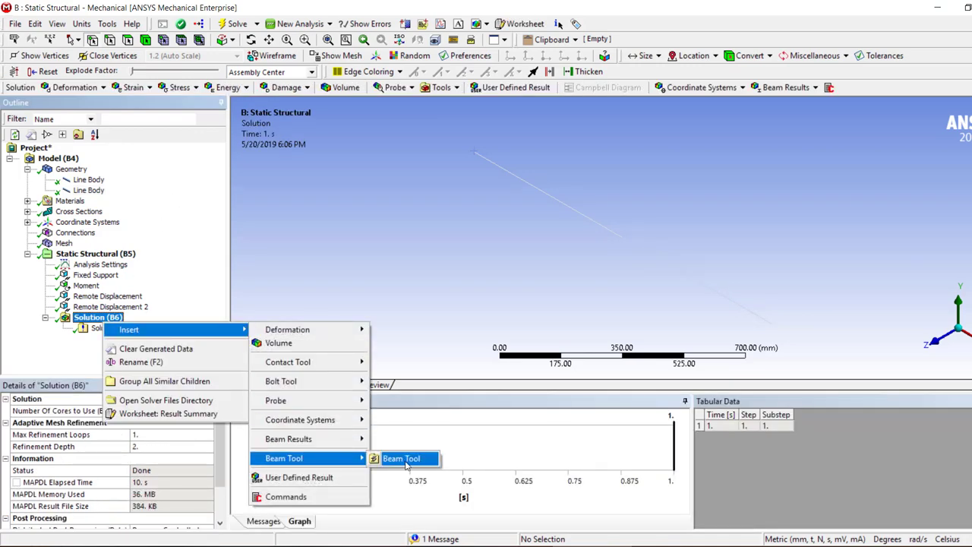
{"action": "left_click", "coordinate": [403, 459]}
Evaluate all Beam Tool results and view the Minimum and Maximum Combined Stress
{"action": "left_click", "coordinate": [63, 339]}
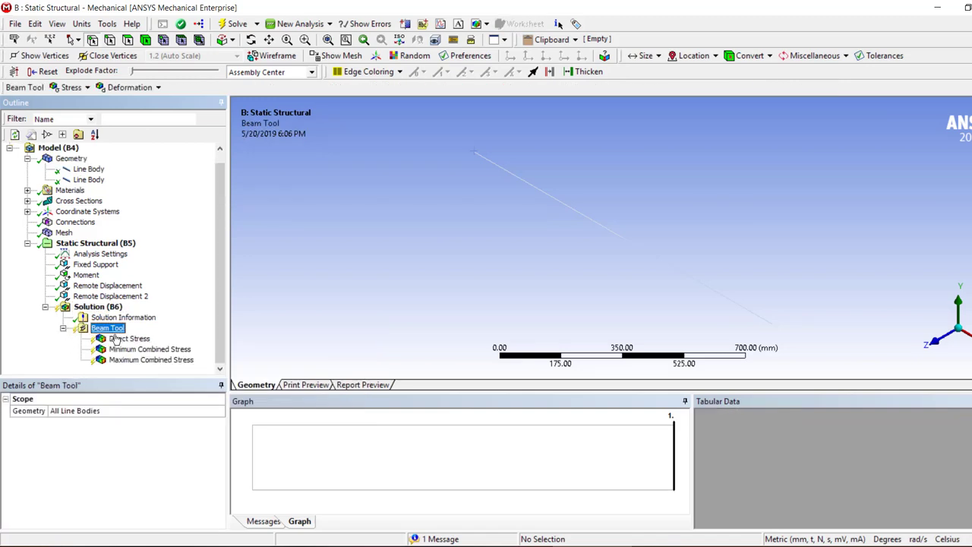
{"action": "left_click", "coordinate": [129, 339]}
{"action": "right_click", "coordinate": [114, 339]}
{"action": "left_click", "coordinate": [156, 152]}
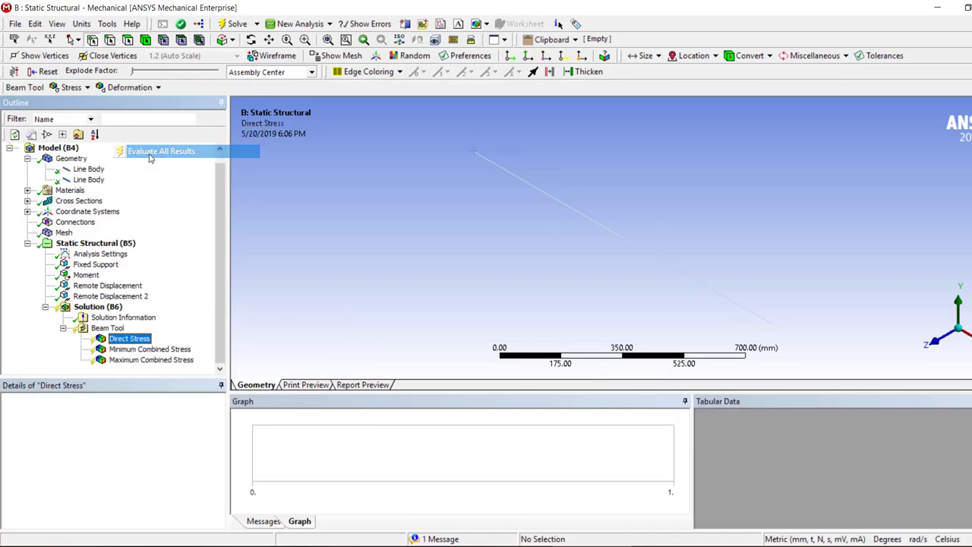
{"action": "left_click", "coordinate": [148, 350]}
{"action": "left_click", "coordinate": [151, 360]}
Add a second Maximum Combined Stress and a Maximum Bending Stress to the Beam Tool
{"action": "right_click", "coordinate": [108, 328]}
{"action": "mouse_move", "coordinate": [152, 341]}
{"action": "mouse_move", "coordinate": [339, 362]}
{"action": "mouse_move", "coordinate": [415, 360]}
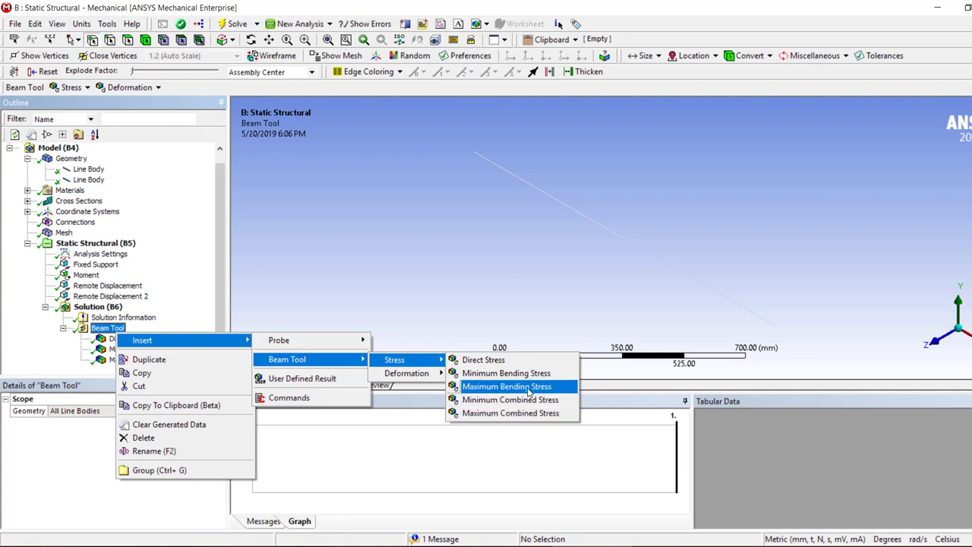
{"action": "left_click", "coordinate": [517, 413]}
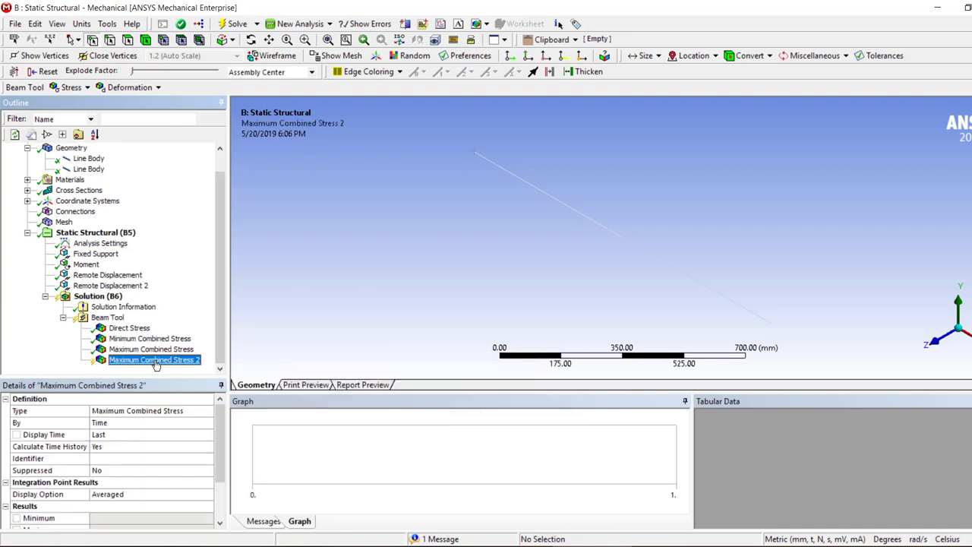
{"action": "right_click", "coordinate": [116, 316]}
{"action": "mouse_move", "coordinate": [221, 322]}
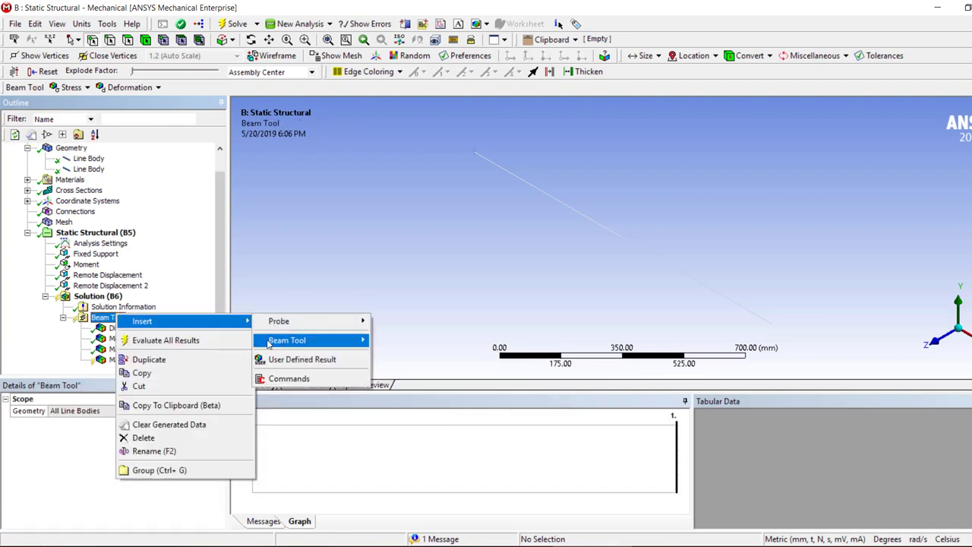
{"action": "mouse_move", "coordinate": [281, 342]}
{"action": "mouse_move", "coordinate": [403, 341]}
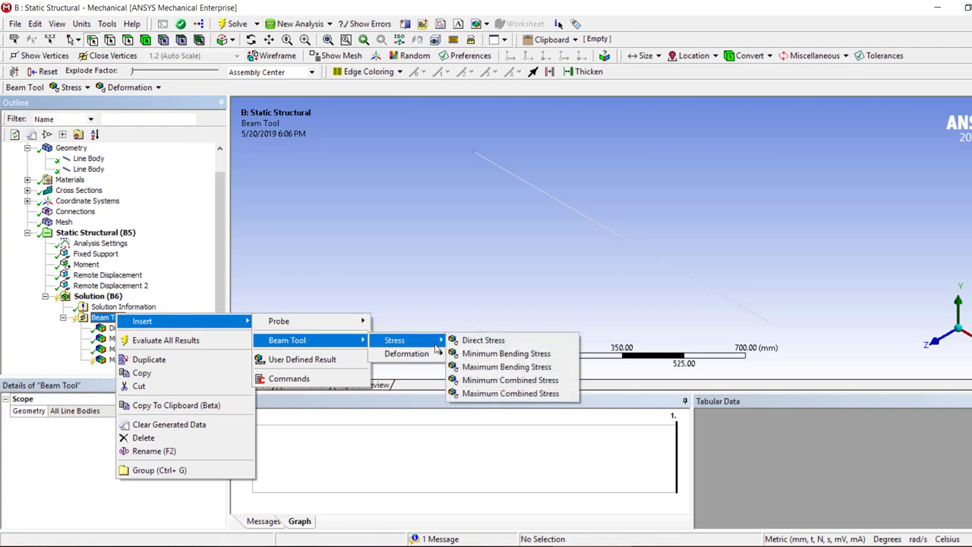
{"action": "left_click", "coordinate": [500, 368]}
Evaluate all results again and review the combined and direct stress results
{"action": "right_click", "coordinate": [152, 359]}
{"action": "left_click", "coordinate": [205, 176]}
{"action": "left_click", "coordinate": [152, 349]}
{"action": "left_click", "coordinate": [148, 330]}
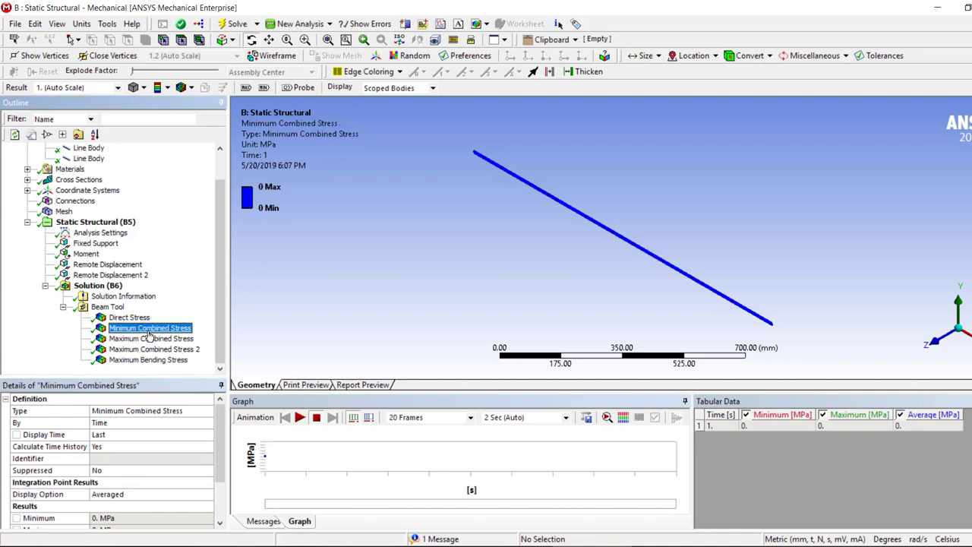
{"action": "left_click", "coordinate": [129, 318]}
{"action": "left_click", "coordinate": [151, 339]}
Inspect both remote displacements' X, Y and Z Component settings
{"action": "left_click", "coordinate": [116, 275]}
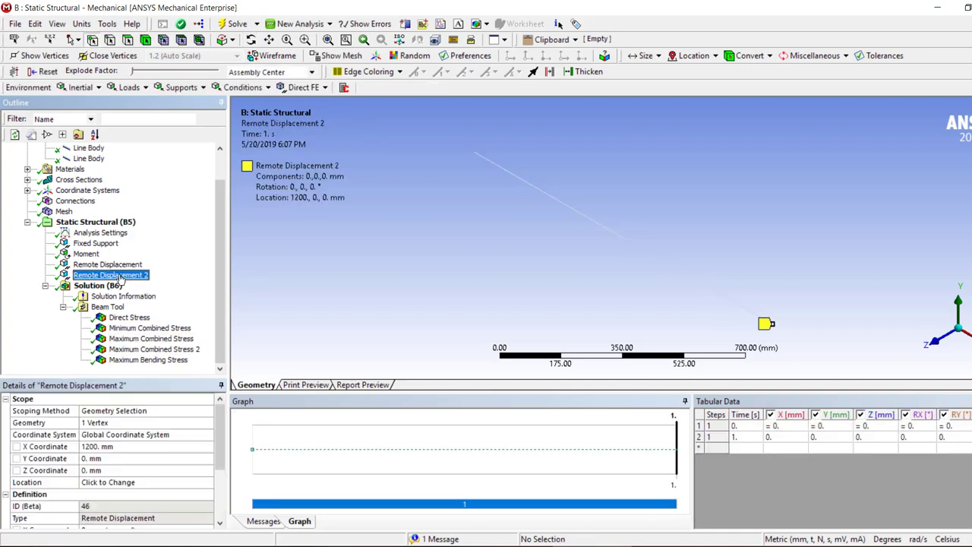
{"action": "scroll", "coordinate": [99, 433], "scroll_direction": "down", "scroll_amount": 3}
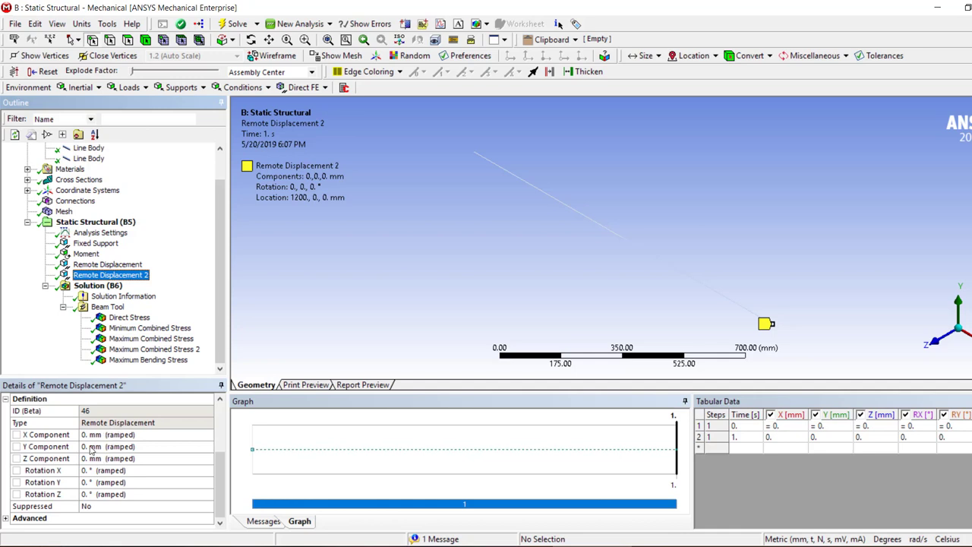
{"action": "left_click", "coordinate": [54, 438]}
{"action": "left_click", "coordinate": [54, 448]}
{"action": "left_click", "coordinate": [50, 459]}
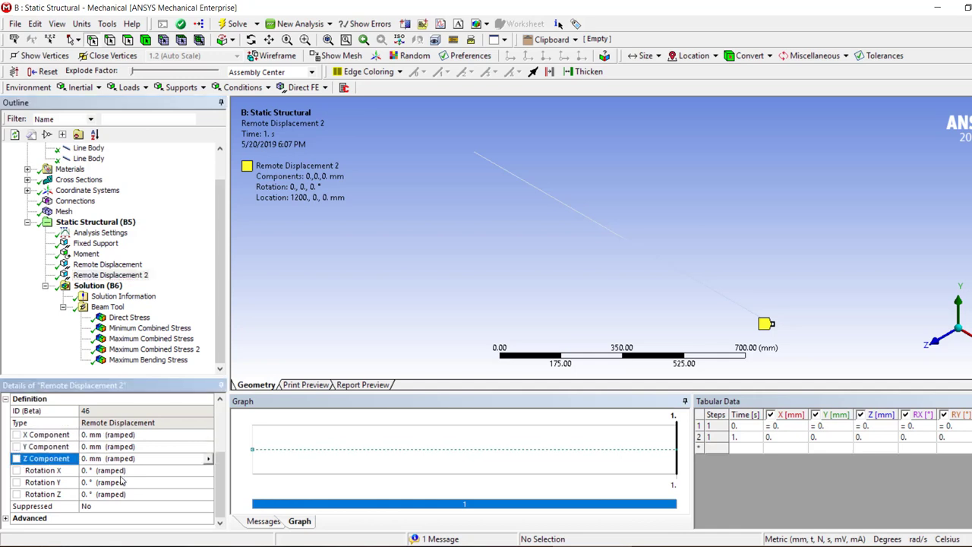
{"action": "left_click", "coordinate": [107, 265]}
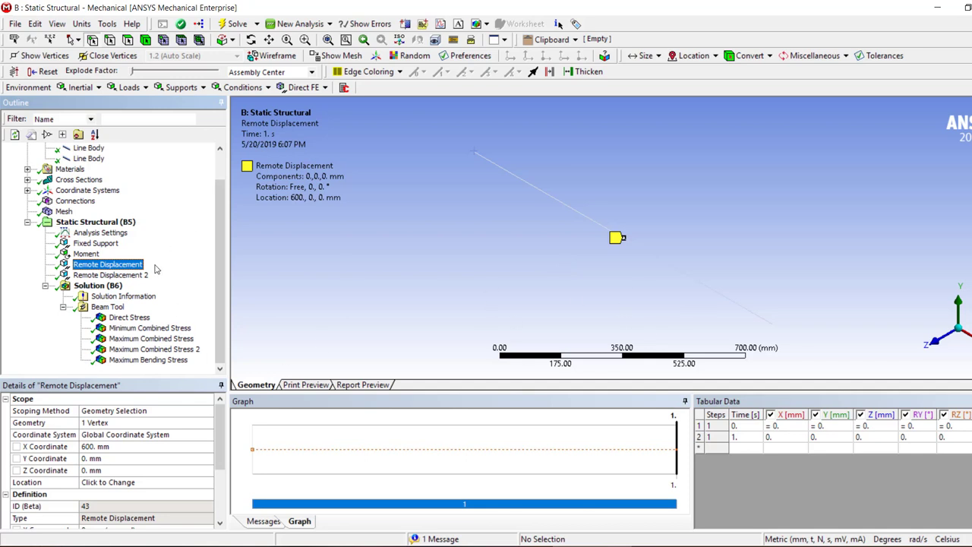
{"action": "scroll", "coordinate": [144, 282], "scroll_direction": "up", "scroll_amount": 1}
Select both line bodies and change their Model Type to Pipe
{"action": "left_click", "coordinate": [95, 190]}
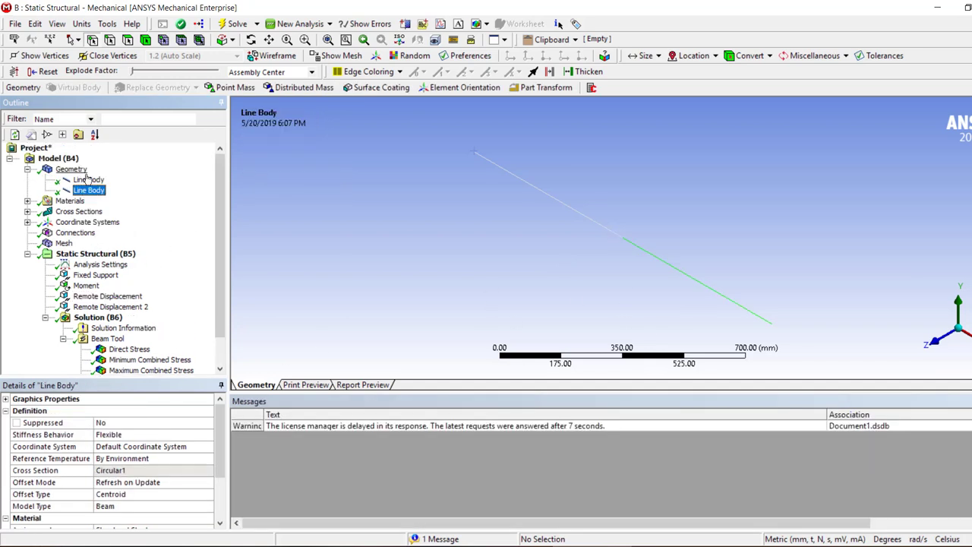
{"action": "left_click", "coordinate": [89, 179], "text": "ctrl"}
{"action": "scroll", "coordinate": [190, 456], "scroll_direction": "down", "scroll_amount": 2}
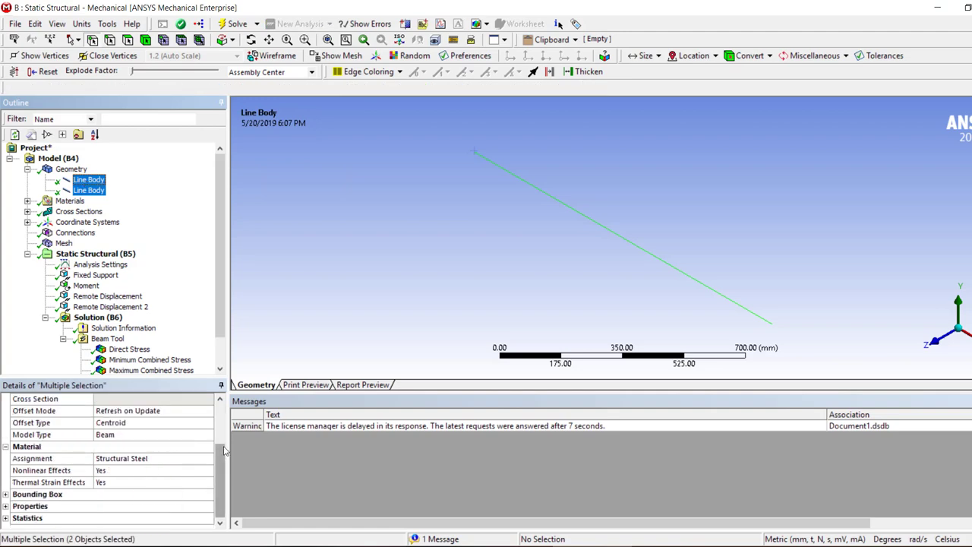
{"action": "left_click", "coordinate": [106, 435]}
{"action": "left_click", "coordinate": [106, 434]}
{"action": "left_click", "coordinate": [108, 463]}
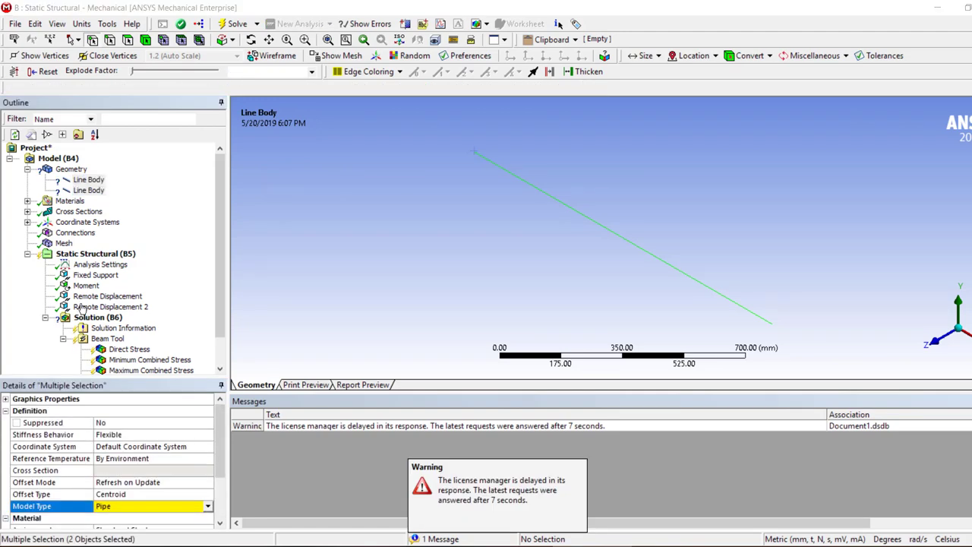
Set the line bodies back to Beam, then view the solver output and Beam Tool results
{"action": "scroll", "coordinate": [81, 306], "scroll_direction": "down", "scroll_amount": 1}
{"action": "scroll", "coordinate": [171, 501], "scroll_direction": "down", "scroll_amount": 2}
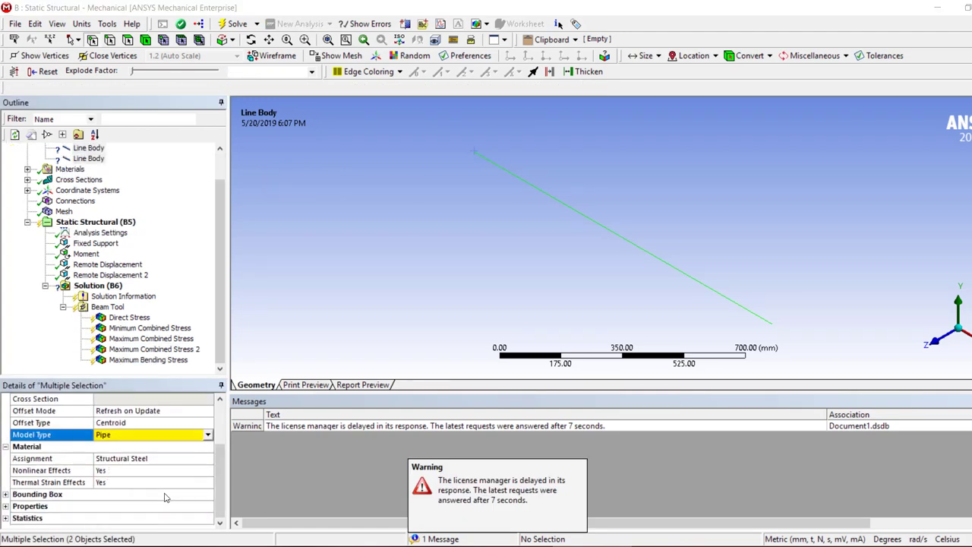
{"action": "left_click", "coordinate": [144, 438]}
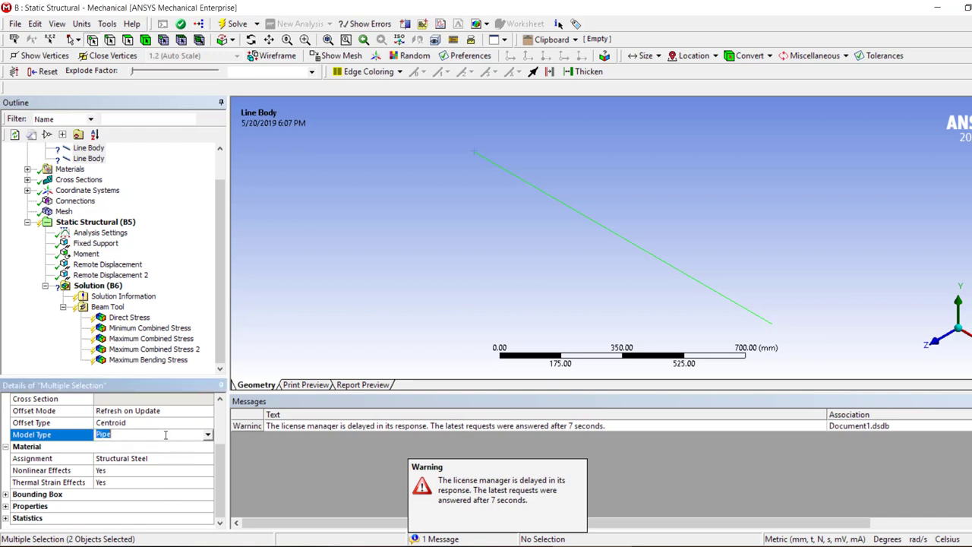
{"action": "left_click", "coordinate": [206, 435]}
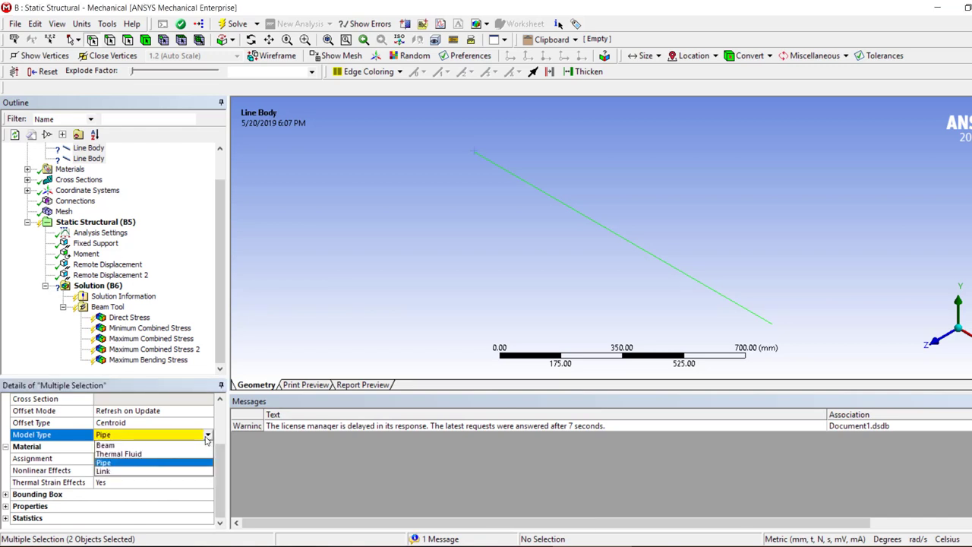
{"action": "left_click", "coordinate": [161, 446]}
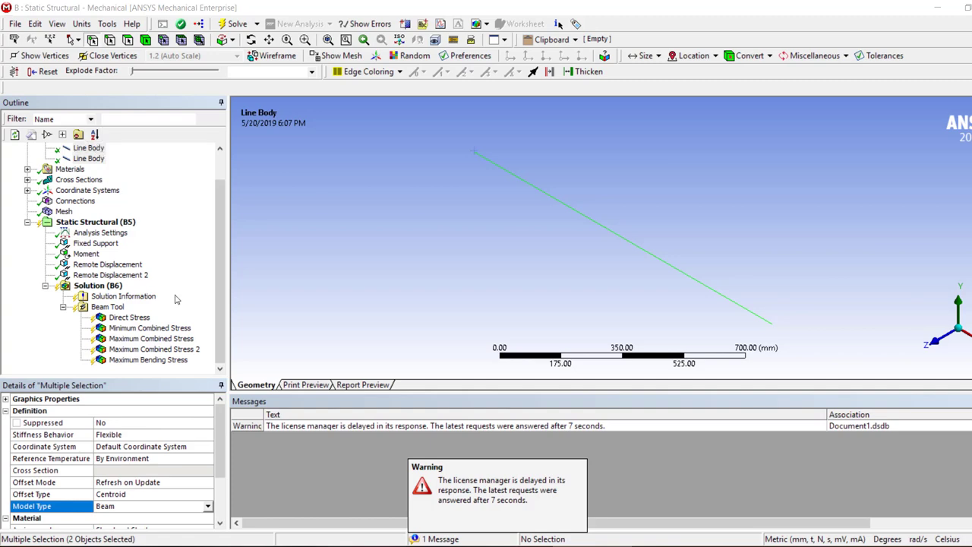
{"action": "left_click", "coordinate": [149, 299]}
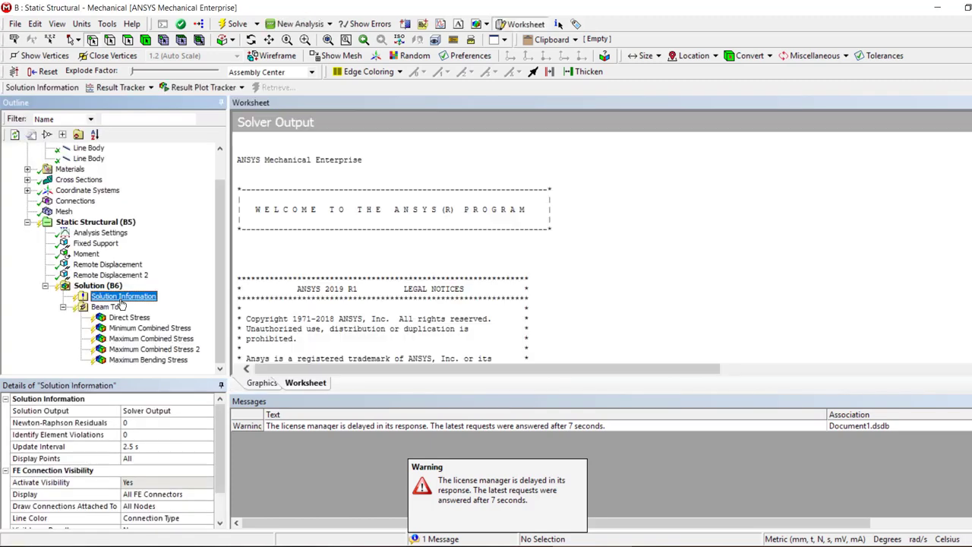
{"action": "left_click", "coordinate": [103, 308]}
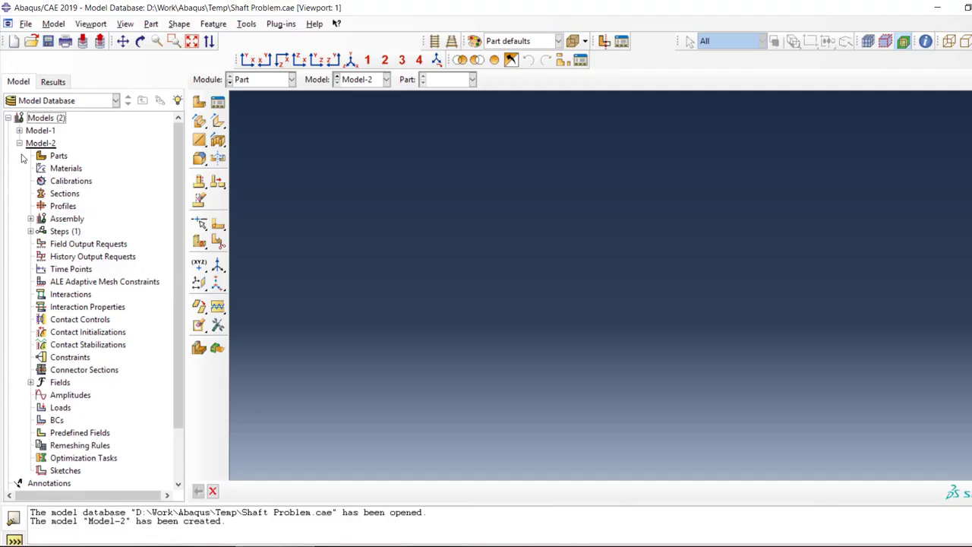
Start a 3D deformable wire part and sketch two connected horizontal lines from the origin
{"action": "double_click", "coordinate": [50, 157]}
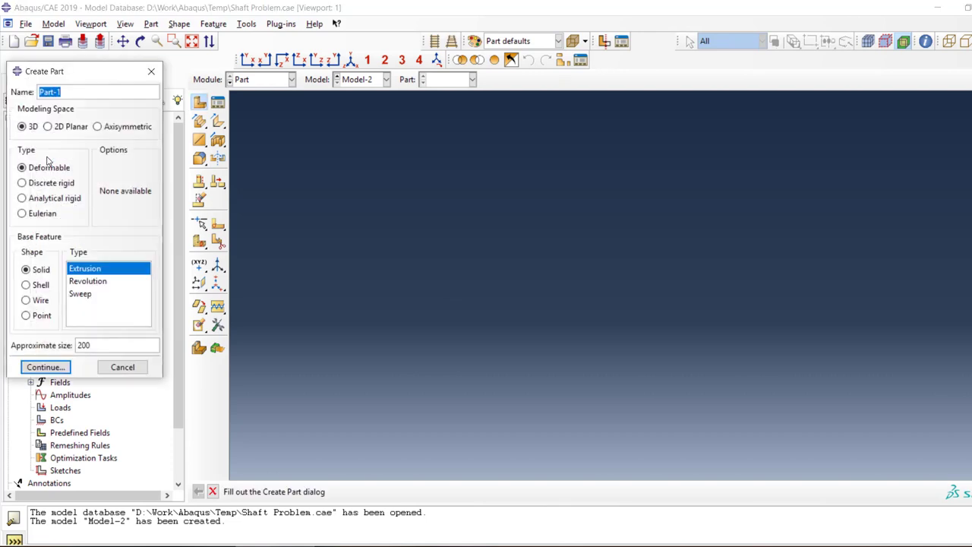
{"action": "left_click", "coordinate": [27, 300]}
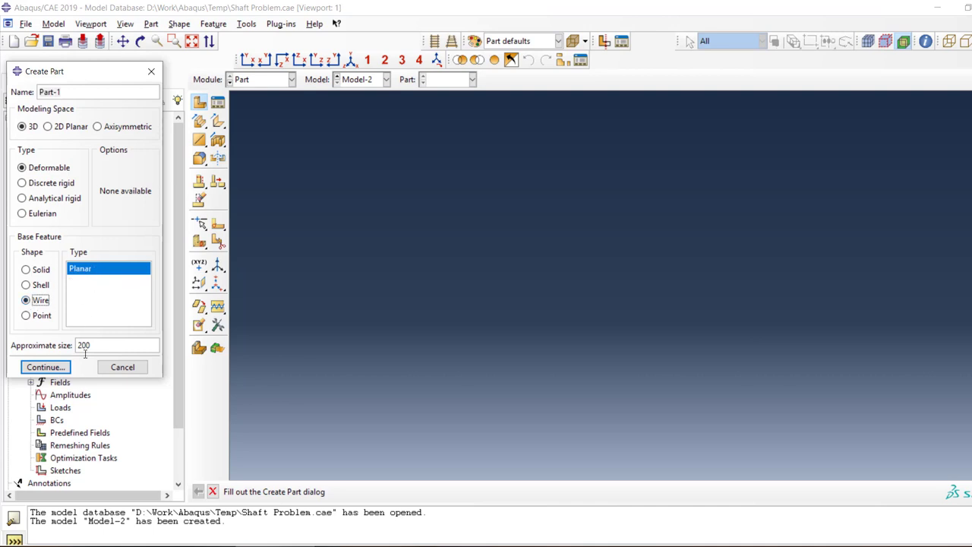
{"action": "left_click", "coordinate": [46, 367]}
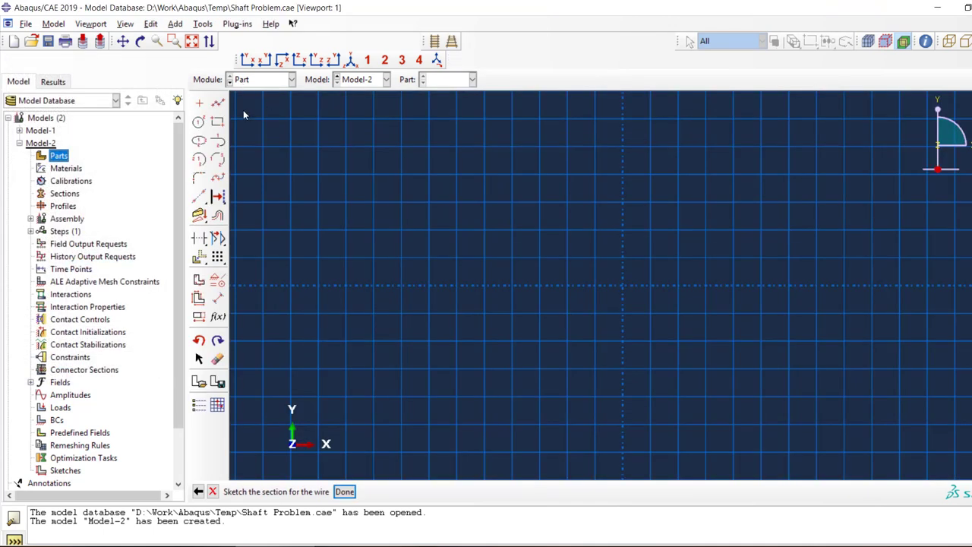
{"action": "left_click", "coordinate": [218, 103]}
{"action": "left_click", "coordinate": [623, 286]}
{"action": "left_click", "coordinate": [844, 285]}
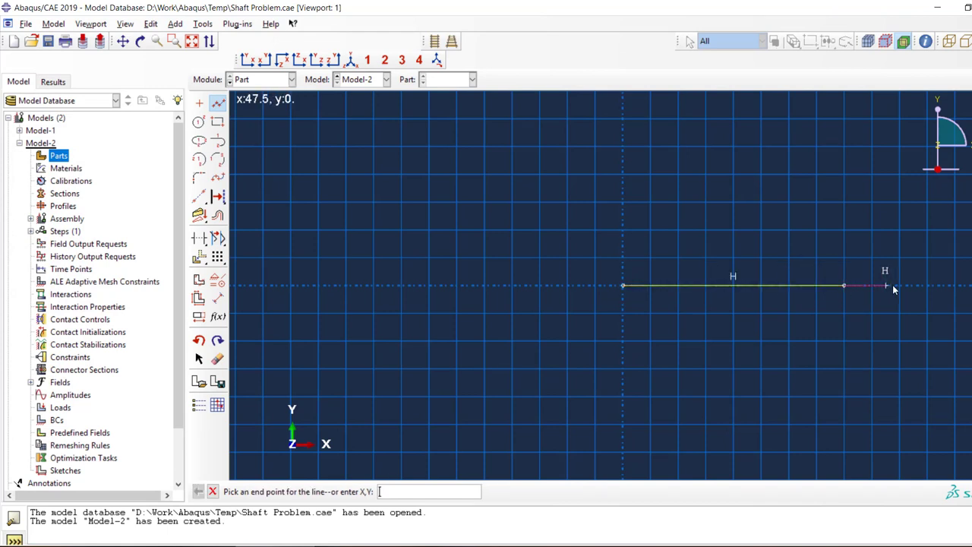
{"action": "left_click", "coordinate": [954, 287]}
{"action": "key", "text": "Escape"}
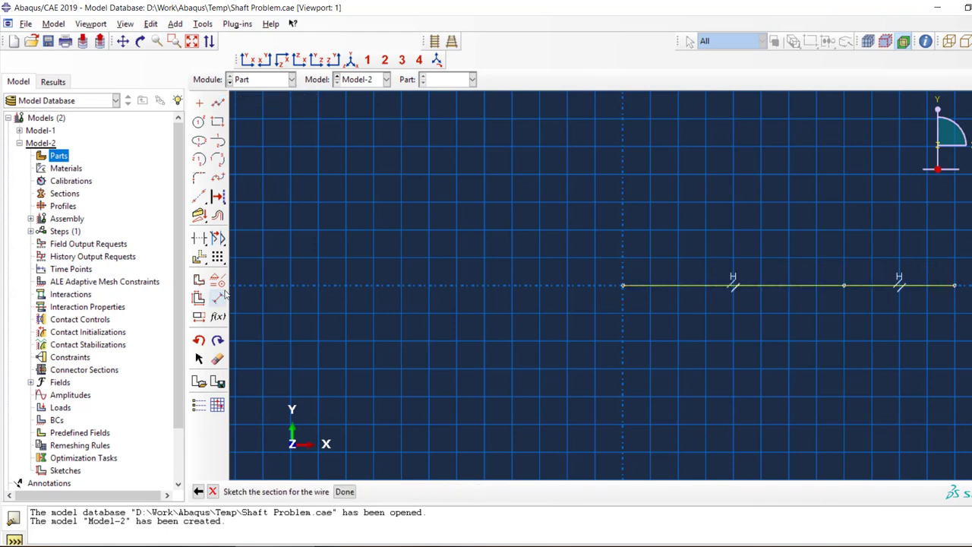
Dimension each of the two lines to 600 and finish the sketch
{"action": "left_click", "coordinate": [218, 297]}
{"action": "left_click", "coordinate": [788, 285]}
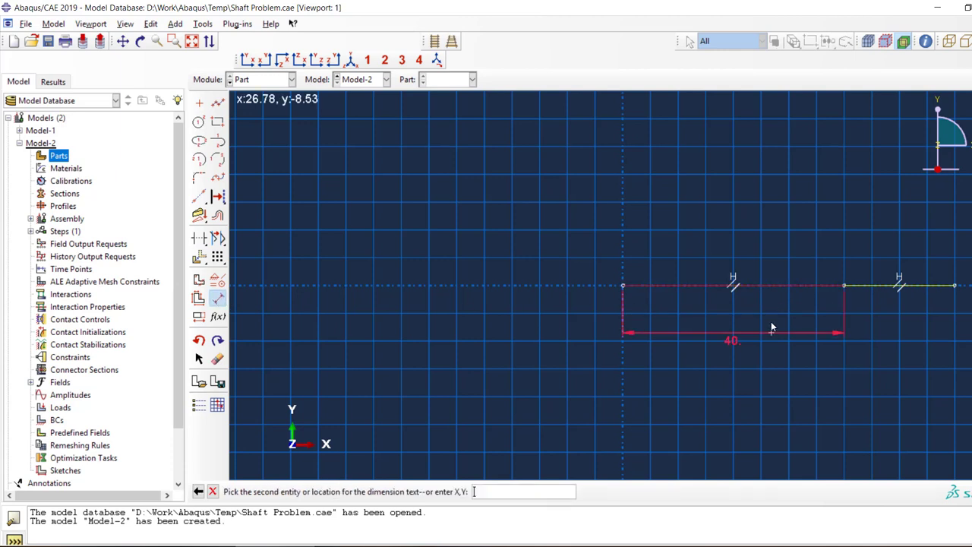
{"action": "left_click", "coordinate": [772, 323]}
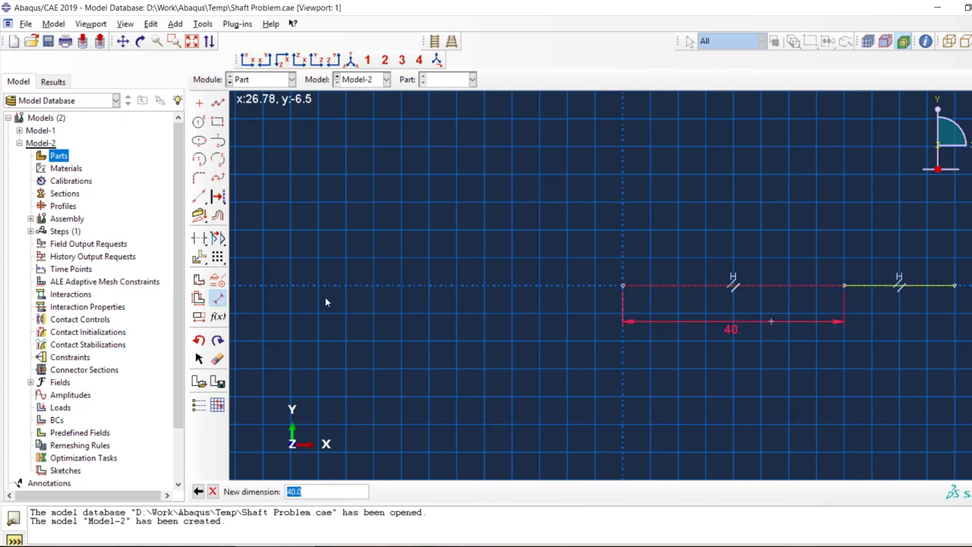
{"action": "type", "text": "300"}
{"action": "key", "text": "Return"}
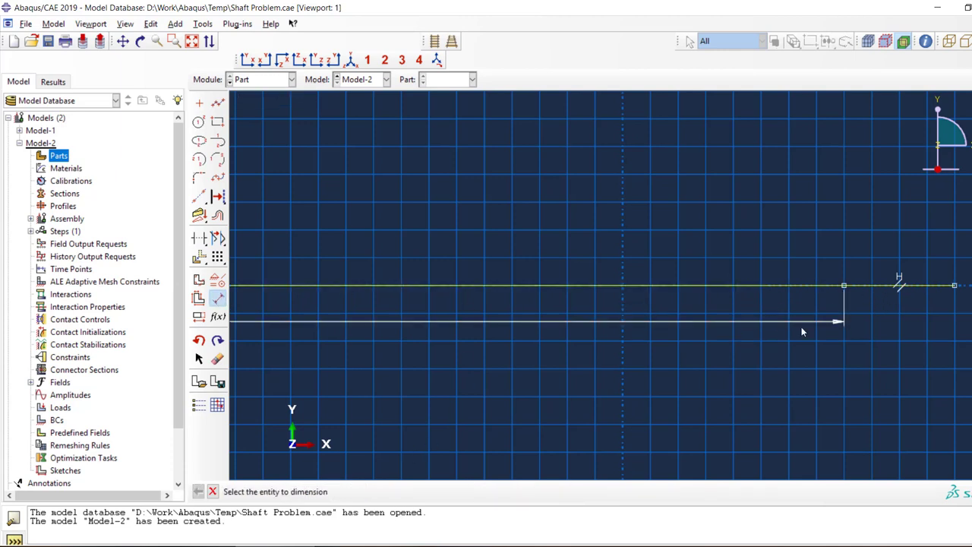
{"action": "left_click", "coordinate": [873, 286]}
{"action": "left_click", "coordinate": [882, 369]}
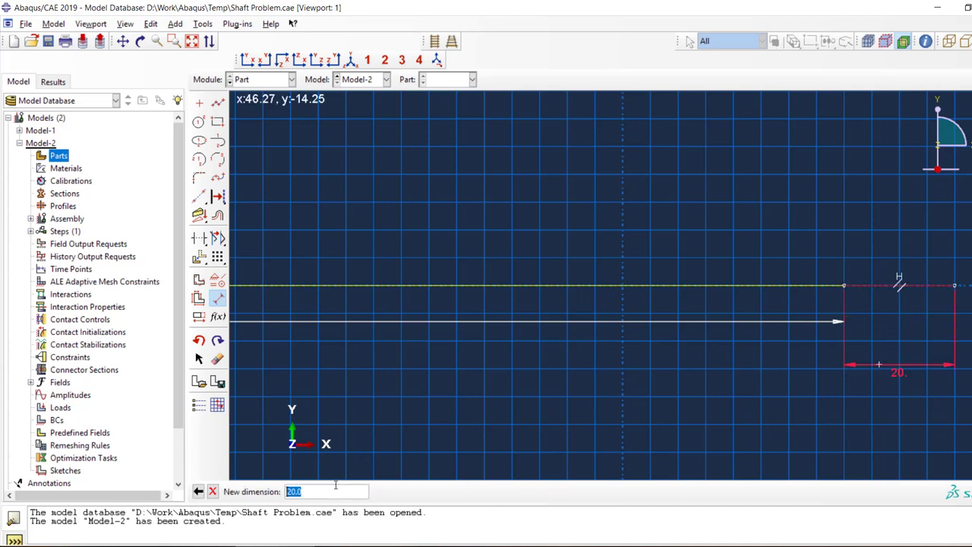
{"action": "type", "text": "600"}
{"action": "key", "text": "Return"}
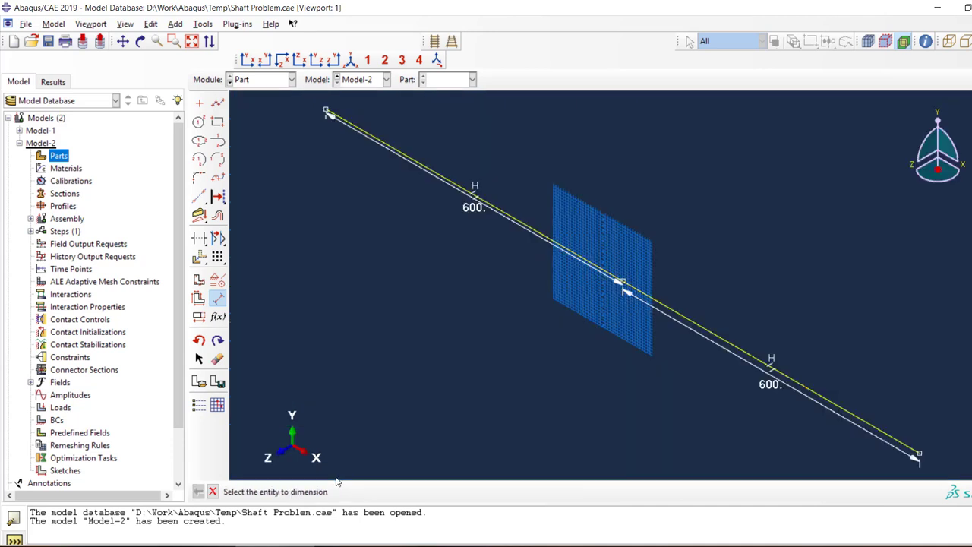
{"action": "left_click", "coordinate": [213, 491]}
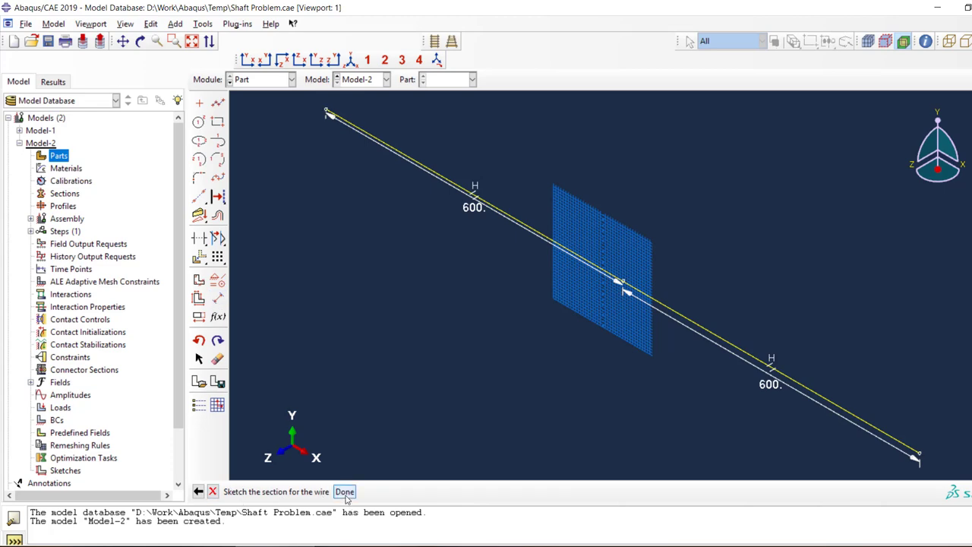
Create Material-1 with elastic Young's modulus 210000 and Poisson's ratio 0.3
{"action": "left_click", "coordinate": [345, 492]}
{"action": "double_click", "coordinate": [65, 168]}
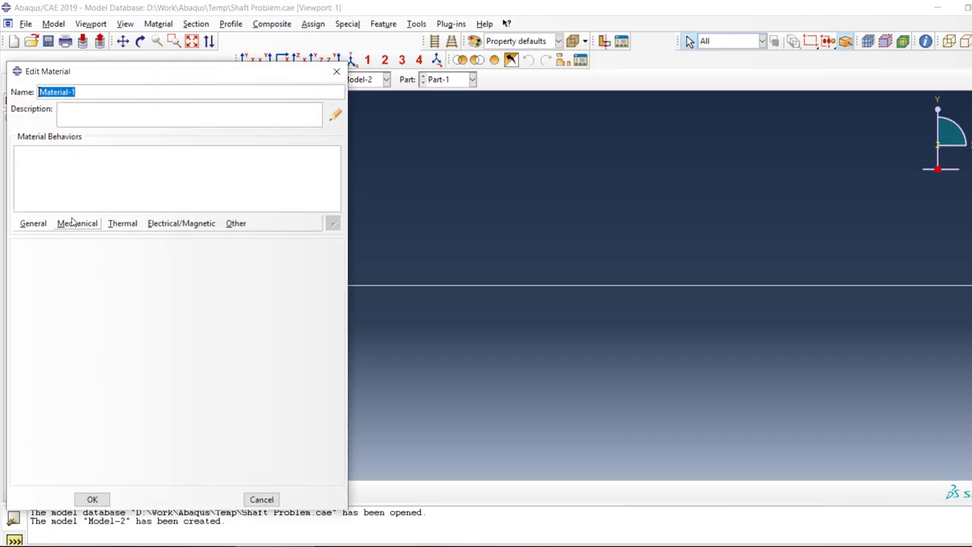
{"action": "left_click", "coordinate": [78, 223]}
{"action": "mouse_move", "coordinate": [190, 237]}
{"action": "left_click", "coordinate": [243, 237]}
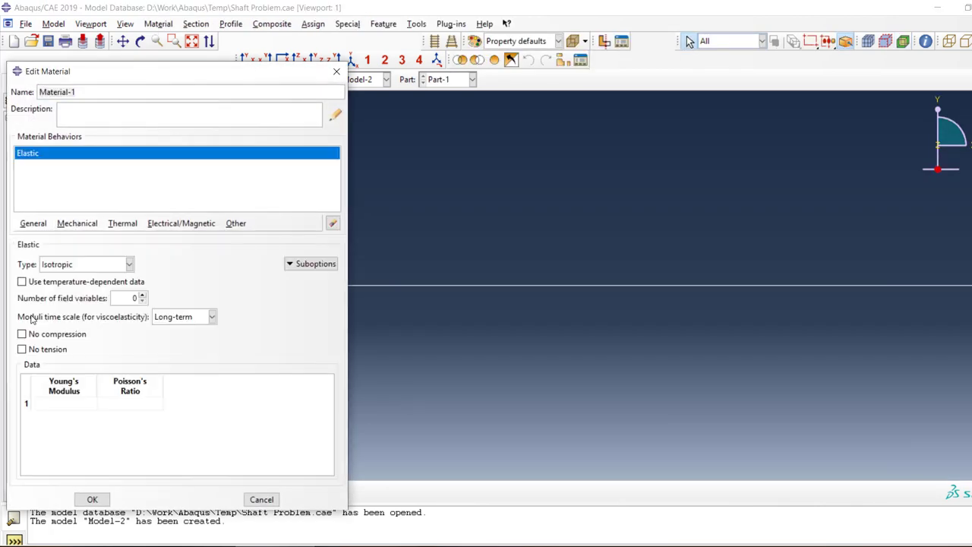
{"action": "left_click", "coordinate": [76, 403]}
{"action": "type", "text": "210"}
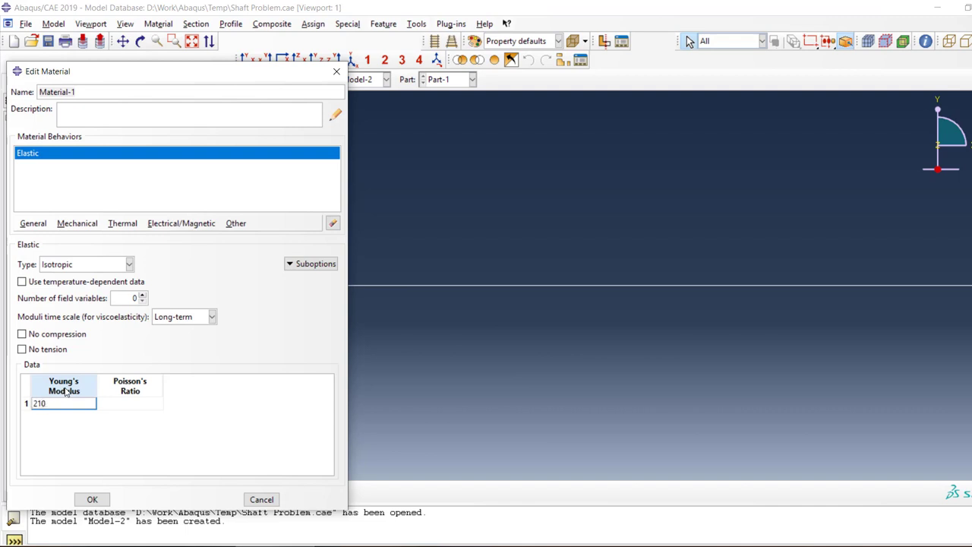
{"action": "type", "text": "000"}
{"action": "key", "text": "Tab"}
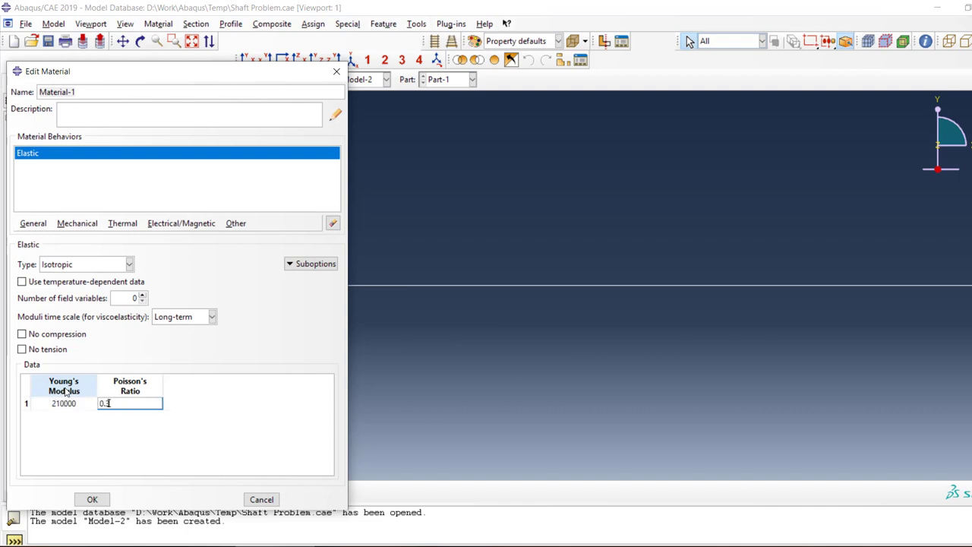
{"action": "left_click", "coordinate": [92, 499]}
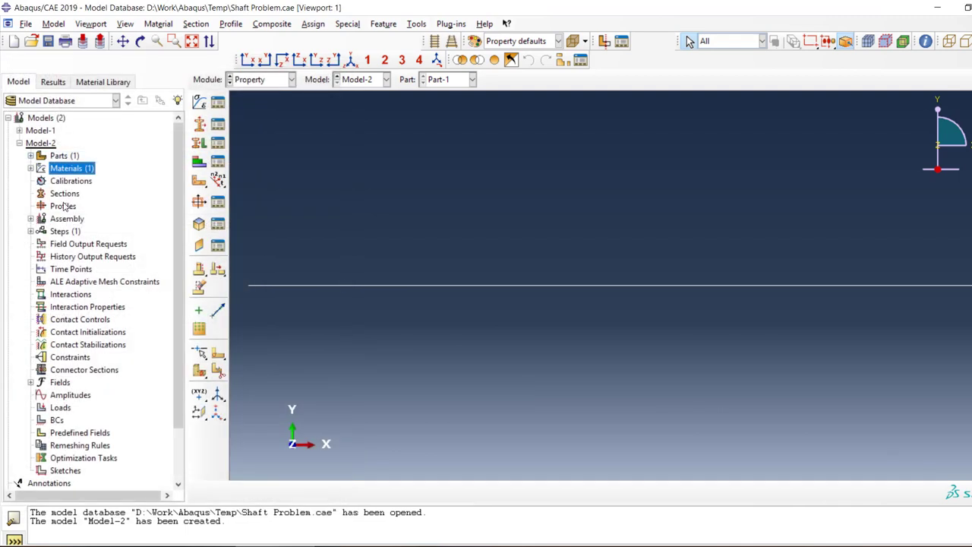
Begin a beam section and a new beam profile, then cancel the profile
{"action": "left_click", "coordinate": [65, 194]}
{"action": "double_click", "coordinate": [65, 194]}
{"action": "left_click", "coordinate": [38, 178]}
{"action": "left_click", "coordinate": [48, 221]}
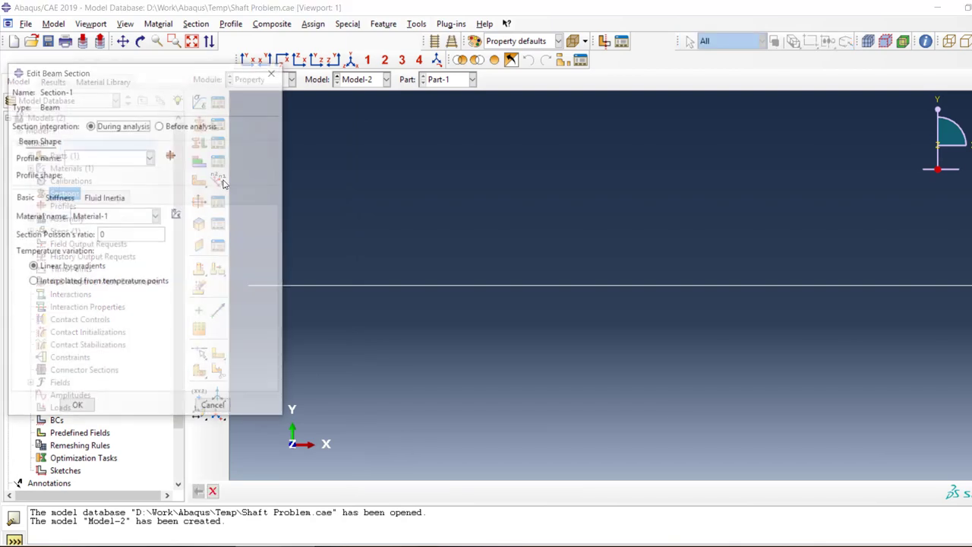
{"action": "left_click", "coordinate": [172, 155]}
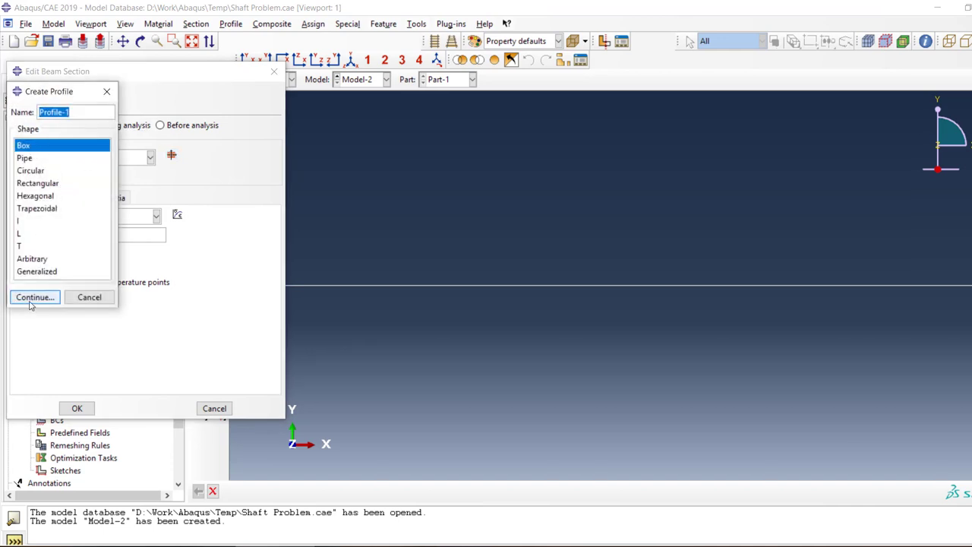
{"action": "left_click", "coordinate": [90, 298]}
Discard the beam section and a box profile, then create circular Profile-1 with radius 30
{"action": "left_click", "coordinate": [214, 408]}
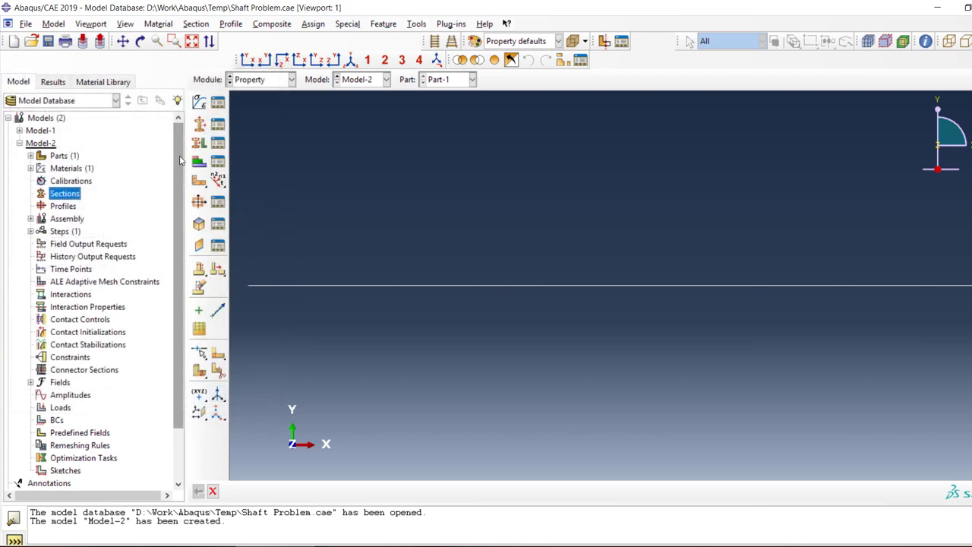
{"action": "double_click", "coordinate": [62, 206]}
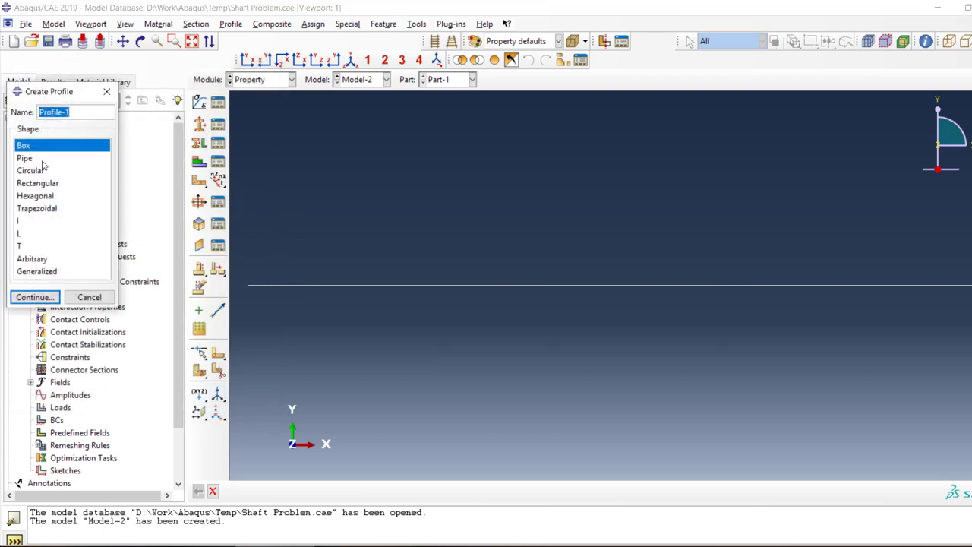
{"action": "left_click", "coordinate": [45, 295]}
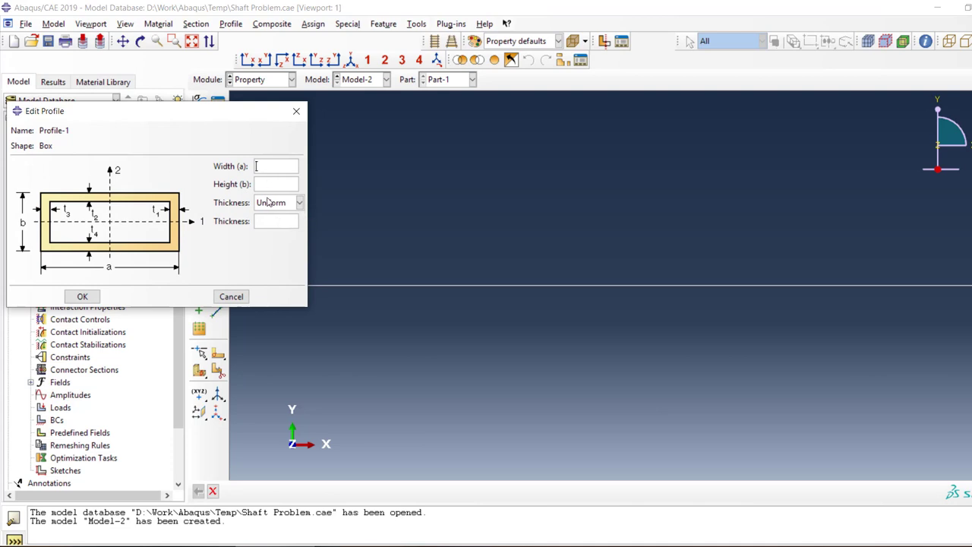
{"action": "left_click", "coordinate": [224, 299]}
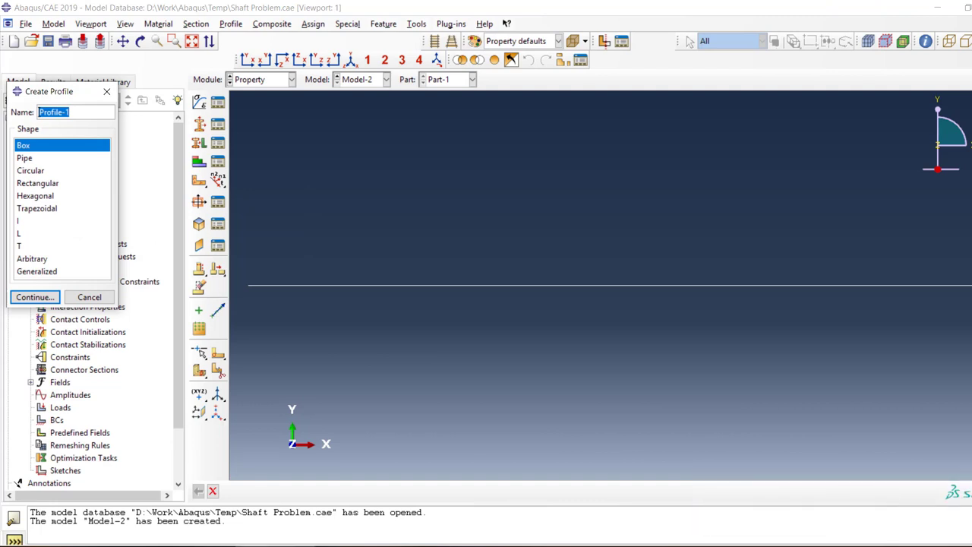
{"action": "left_click", "coordinate": [30, 172]}
{"action": "left_click", "coordinate": [22, 297]}
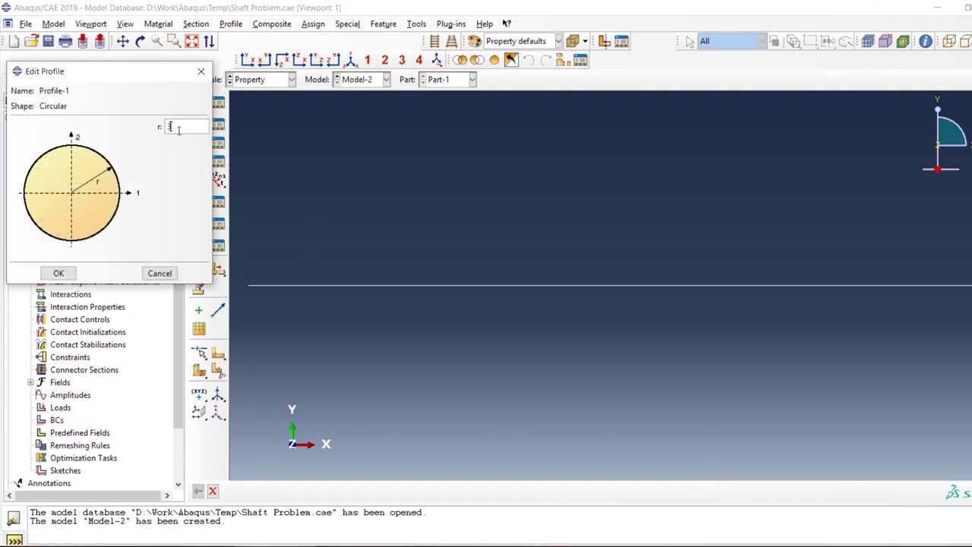
{"action": "type", "text": "30"}
{"action": "left_click", "coordinate": [58, 273]}
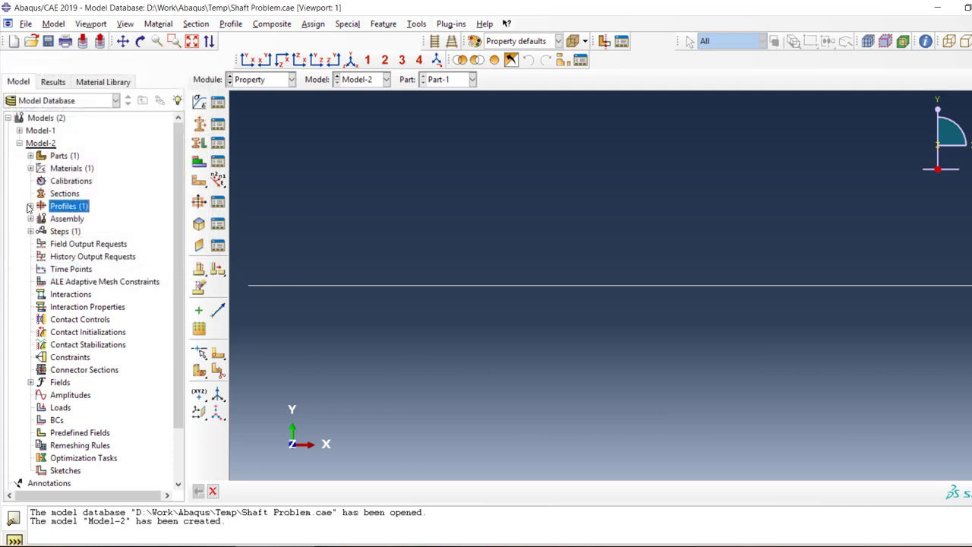
Create rectangular Profile-2 with a = 90
{"action": "left_click", "coordinate": [31, 206]}
{"action": "double_click", "coordinate": [49, 206]}
{"action": "left_click", "coordinate": [50, 184]}
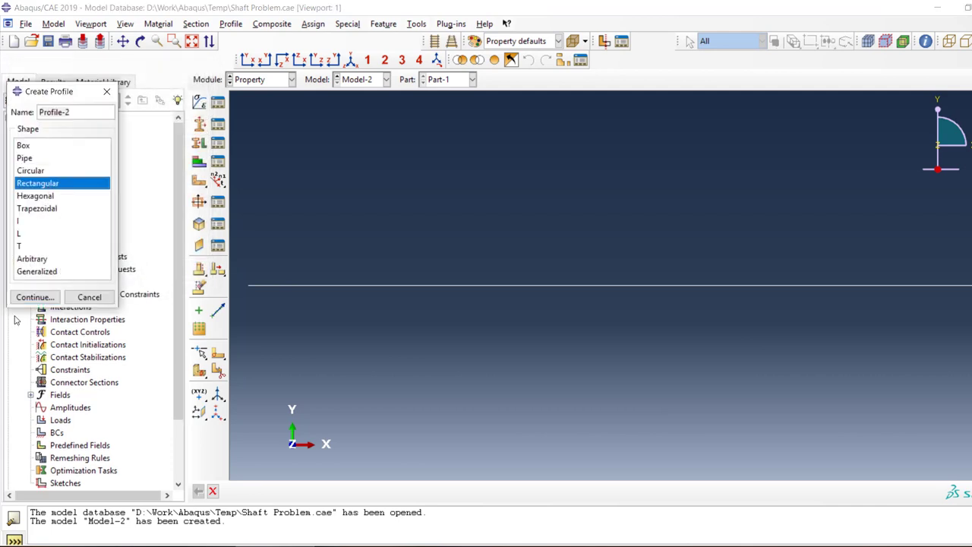
{"action": "left_click", "coordinate": [35, 297]}
{"action": "type", "text": "45"}
{"action": "key", "text": "shift+Home"}
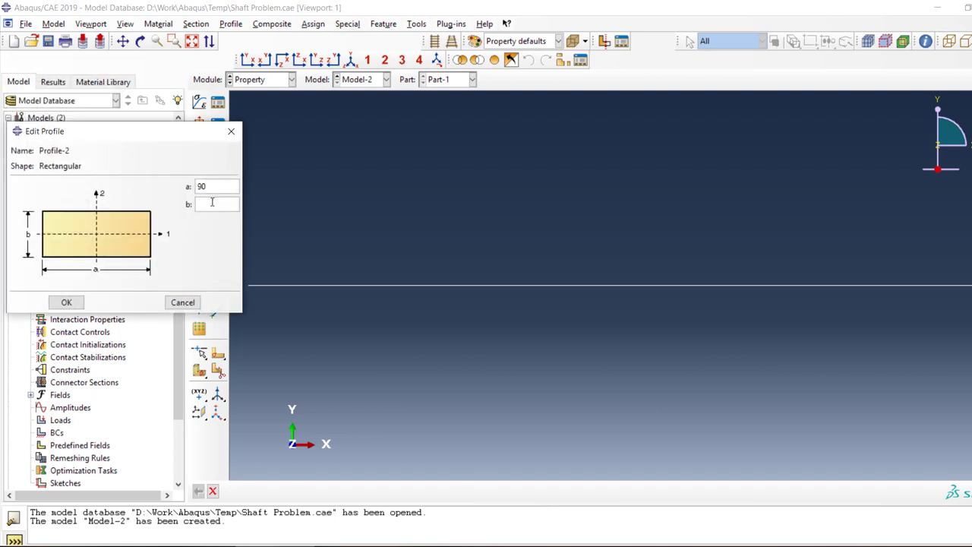
{"action": "left_click", "coordinate": [212, 202]}
{"action": "type", "text": "90"}
{"action": "left_click", "coordinate": [66, 303]}
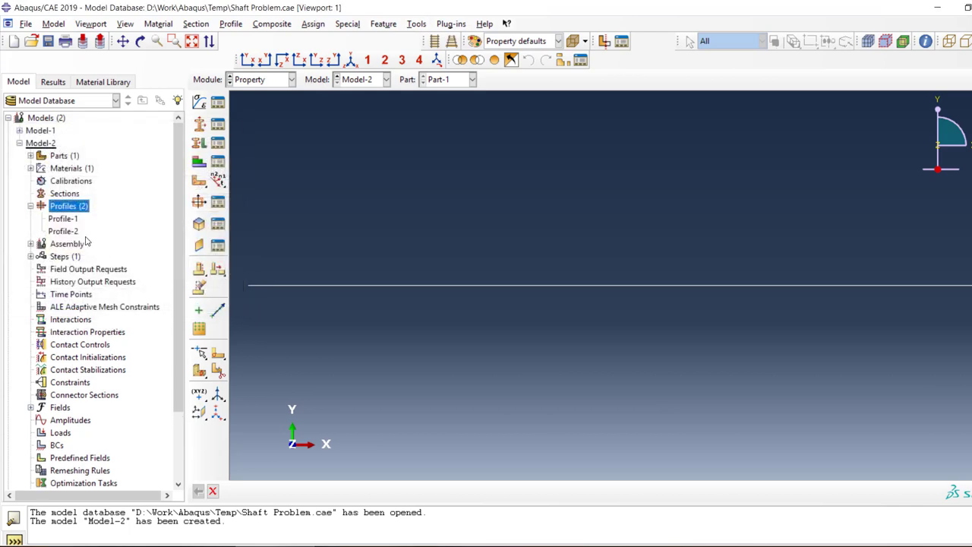
Create beam Section-1 using Profile-1 and Section-2 using Profile-2
{"action": "double_click", "coordinate": [65, 193]}
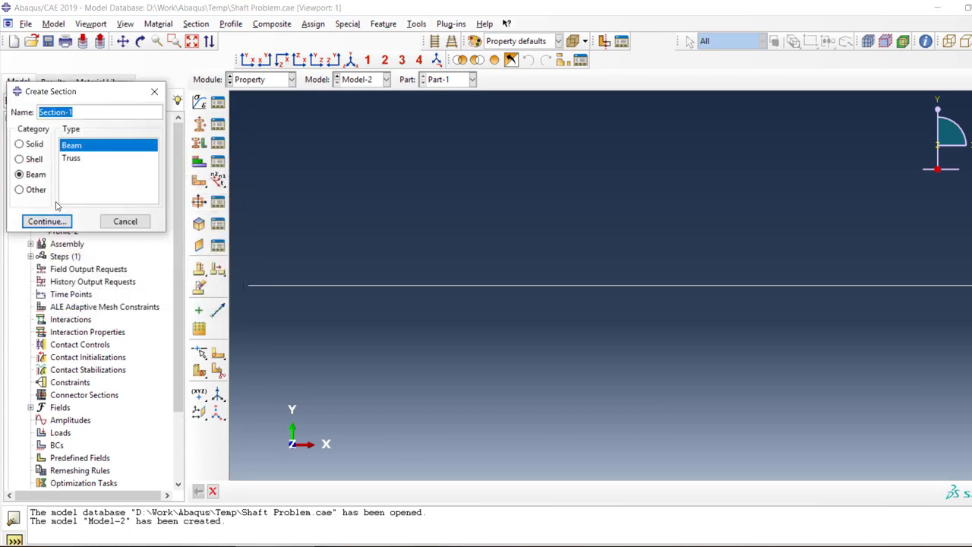
{"action": "left_click", "coordinate": [46, 221]}
{"action": "left_click", "coordinate": [138, 159]}
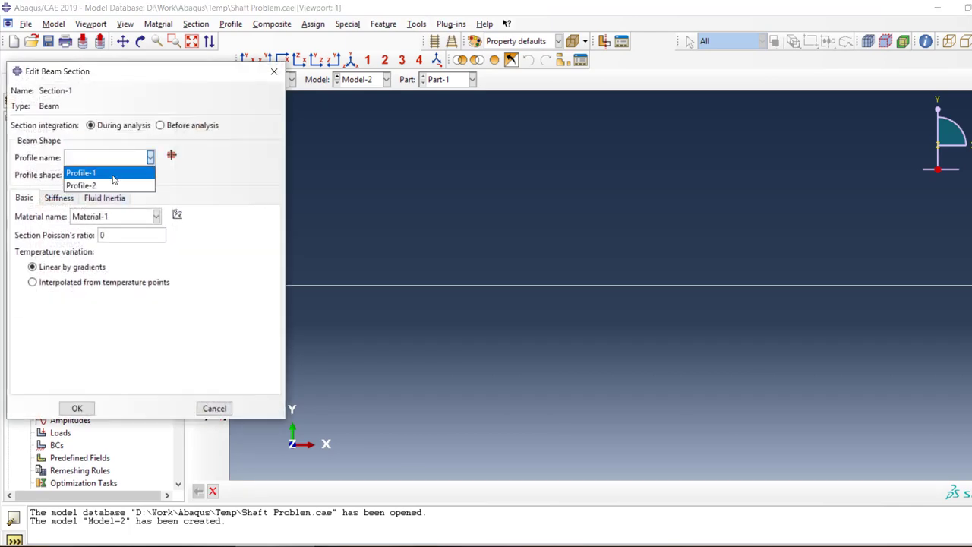
{"action": "left_click", "coordinate": [112, 174]}
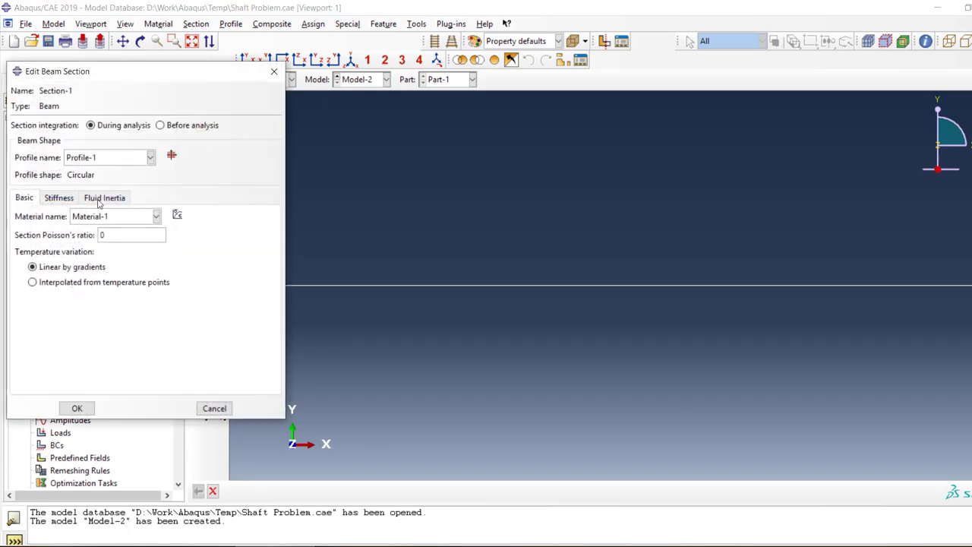
{"action": "left_click", "coordinate": [76, 408]}
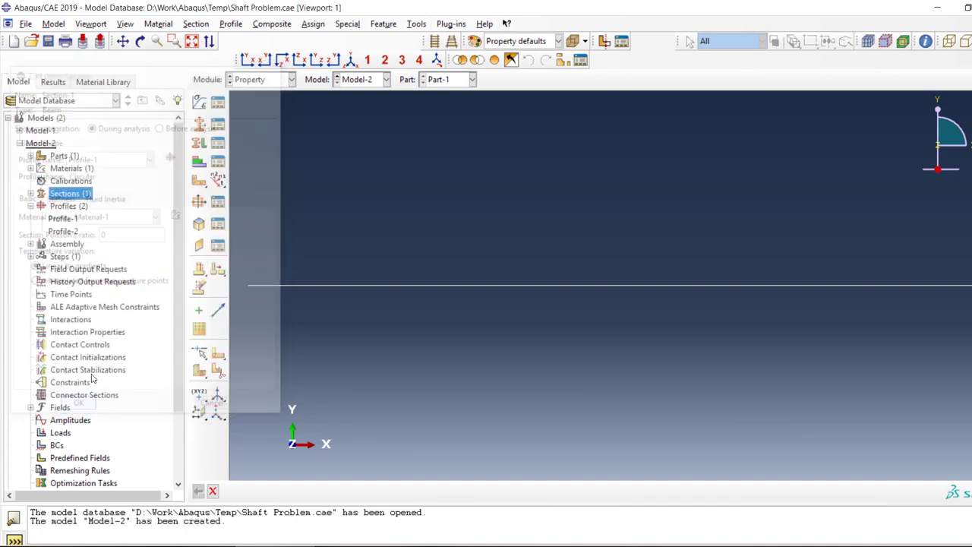
{"action": "double_click", "coordinate": [67, 194]}
{"action": "left_click", "coordinate": [55, 224]}
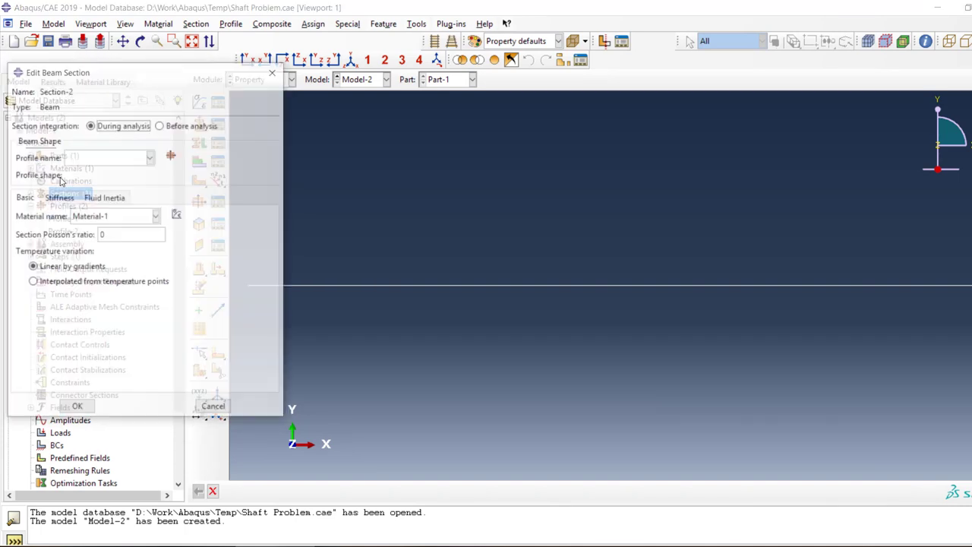
{"action": "left_click", "coordinate": [151, 157]}
{"action": "left_click", "coordinate": [113, 186]}
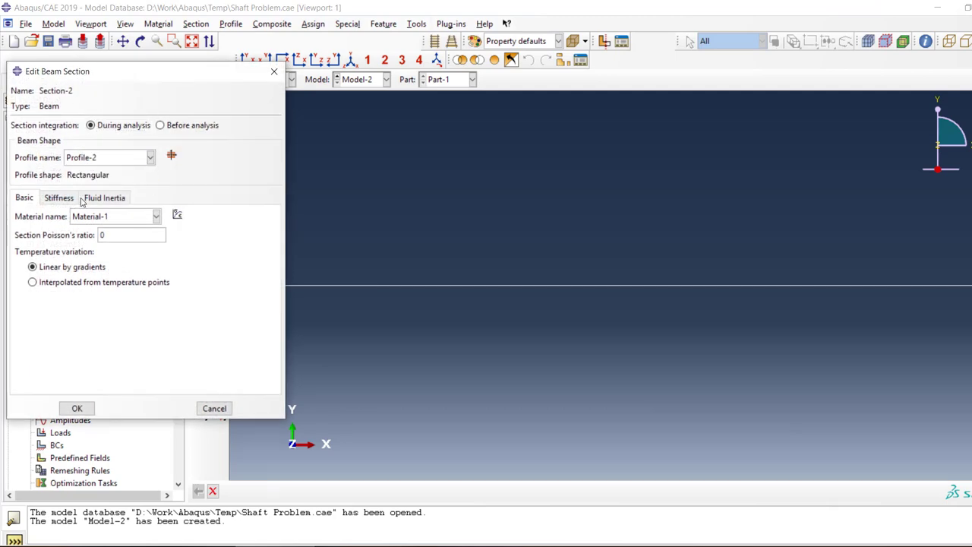
{"action": "left_click", "coordinate": [76, 408]}
Assign Section-1 to the right half of the shaft line
{"action": "left_click", "coordinate": [199, 125]}
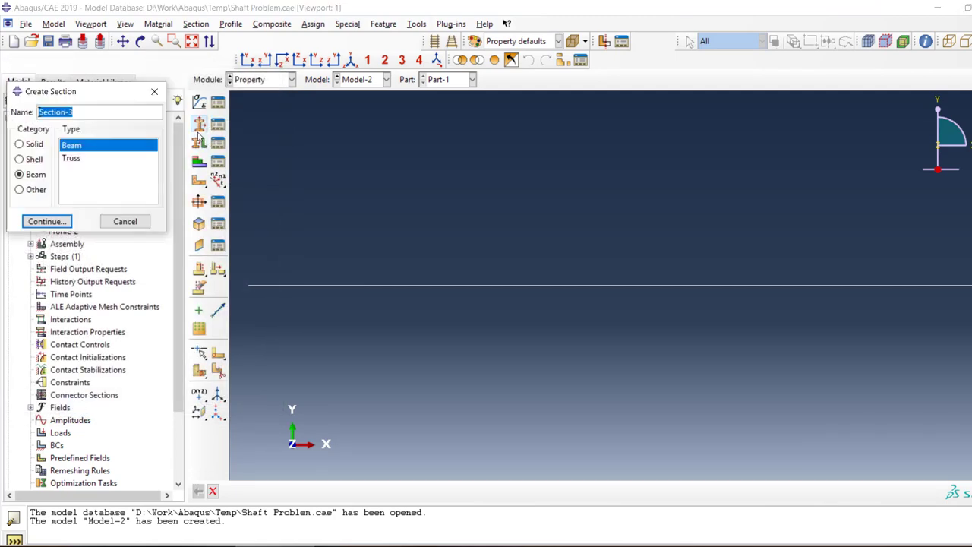
{"action": "left_click", "coordinate": [126, 220]}
{"action": "left_click", "coordinate": [199, 142]}
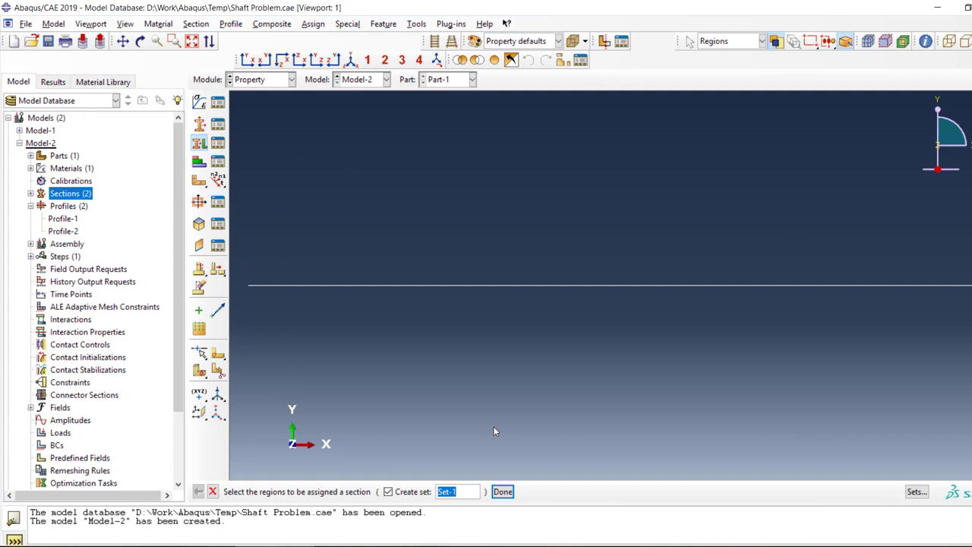
{"action": "left_click", "coordinate": [790, 286]}
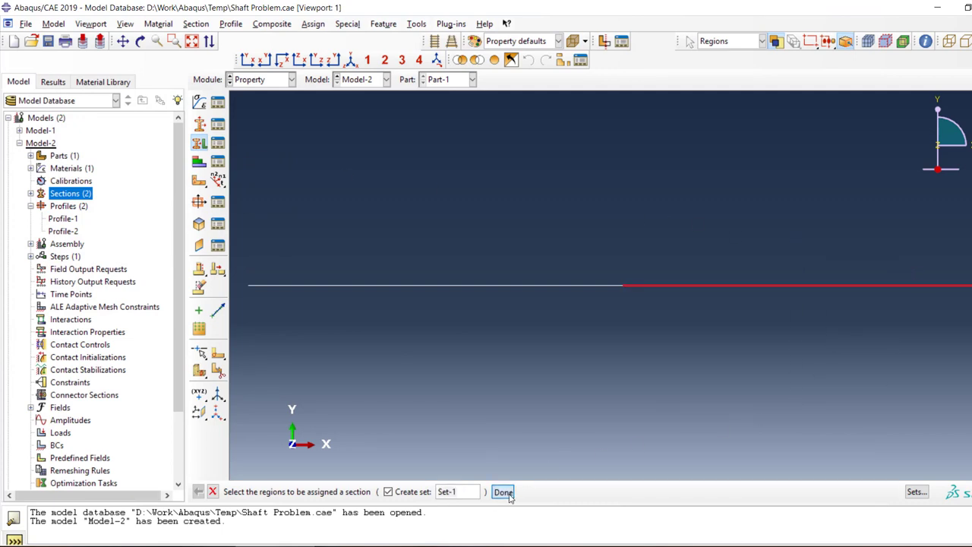
{"action": "left_click", "coordinate": [503, 491]}
{"action": "left_click", "coordinate": [94, 203]}
{"action": "left_click", "coordinate": [82, 218]}
{"action": "left_click", "coordinate": [47, 288]}
{"action": "left_click", "coordinate": [503, 492]}
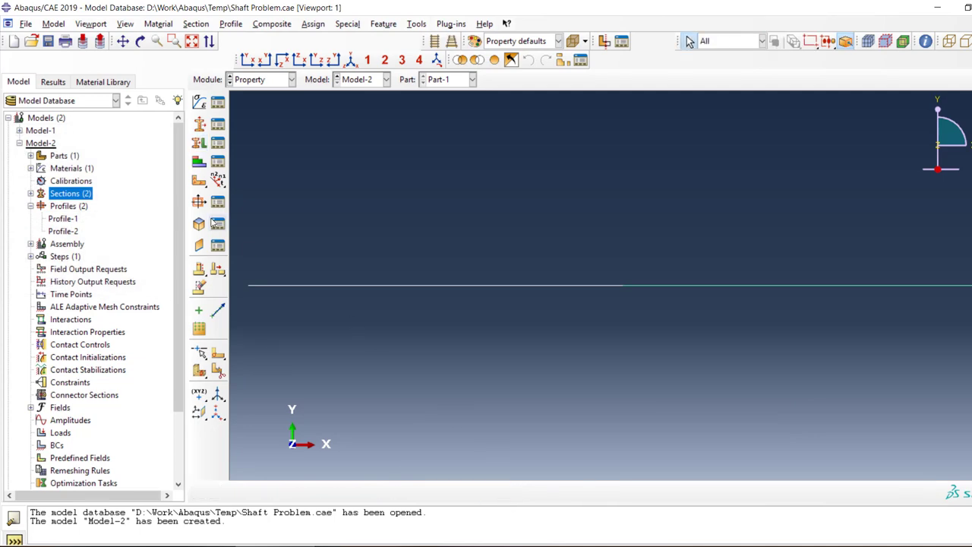
Create beam Section-3 using Profile-2 and switch to the Mesh module
{"action": "left_click", "coordinate": [199, 125]}
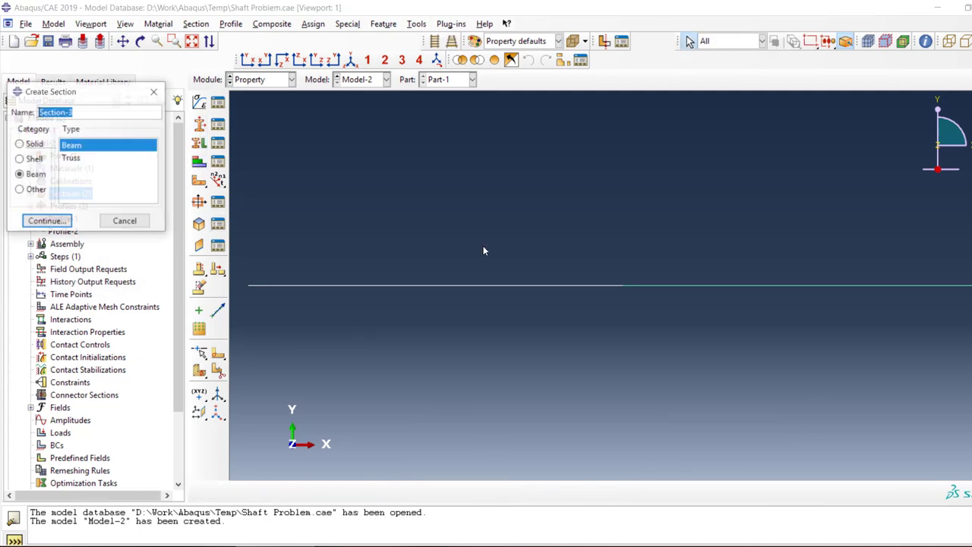
{"action": "left_click", "coordinate": [47, 221]}
{"action": "left_click", "coordinate": [114, 158]}
{"action": "left_click", "coordinate": [91, 186]}
{"action": "left_click", "coordinate": [76, 408]}
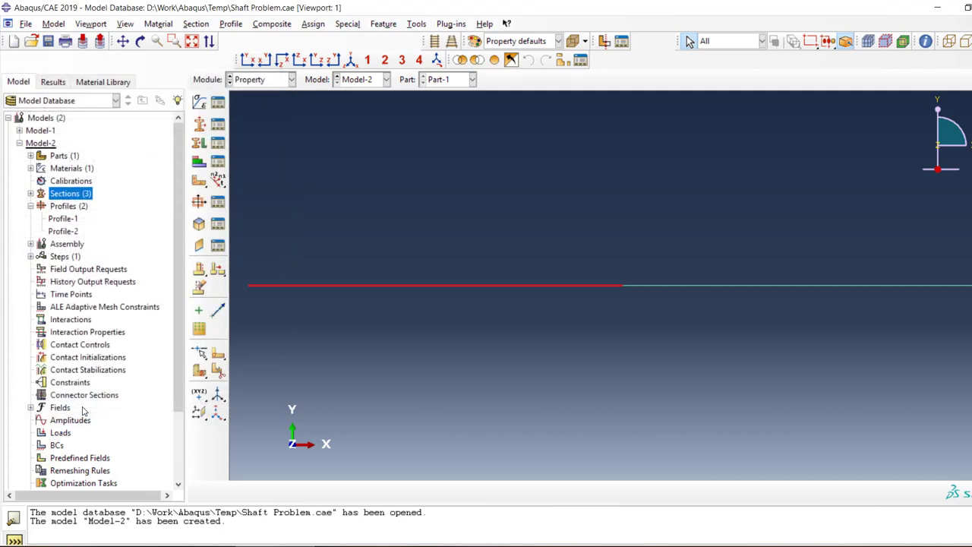
{"action": "left_click", "coordinate": [259, 79]}
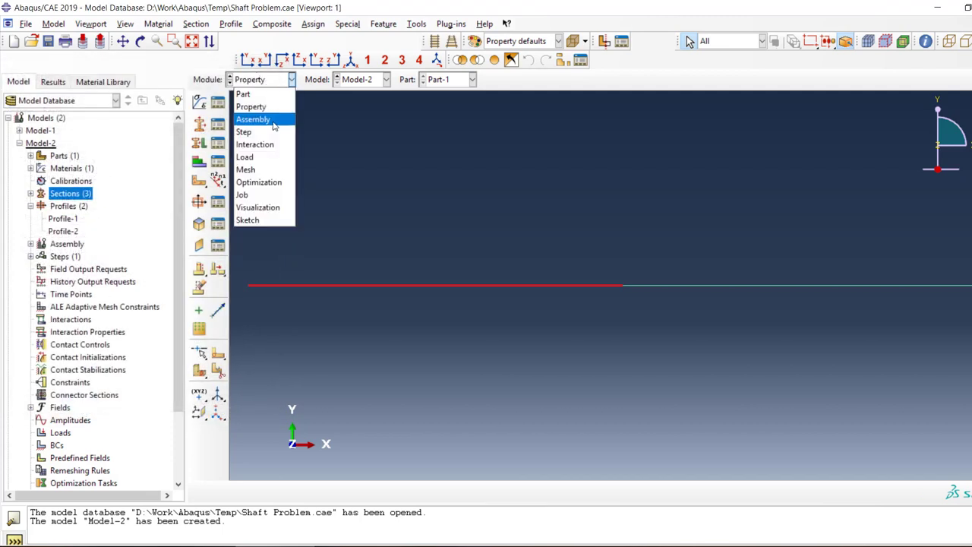
{"action": "left_click", "coordinate": [251, 170]}
Mesh Part-1 into 20 elements and add a Part-1 instance to the assembly
{"action": "left_click", "coordinate": [201, 123]}
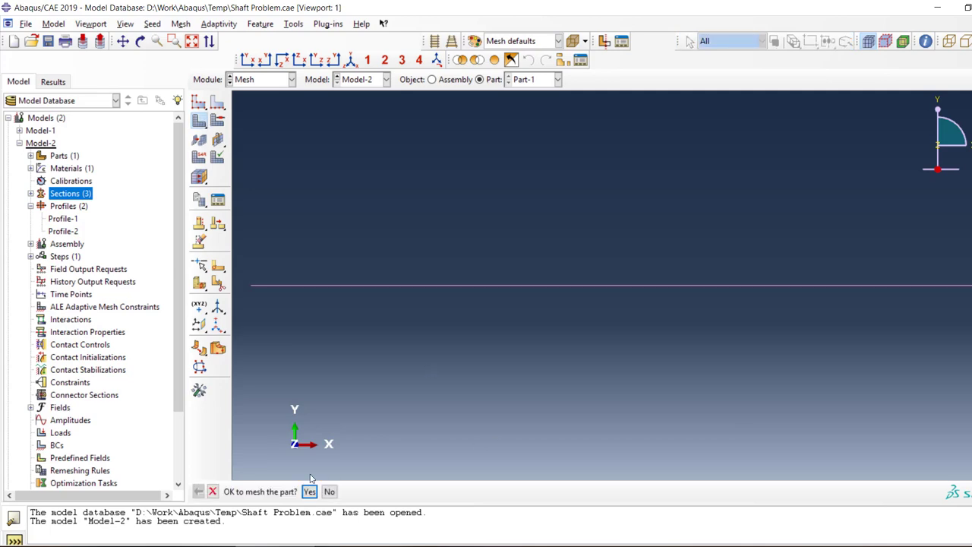
{"action": "left_click", "coordinate": [309, 491]}
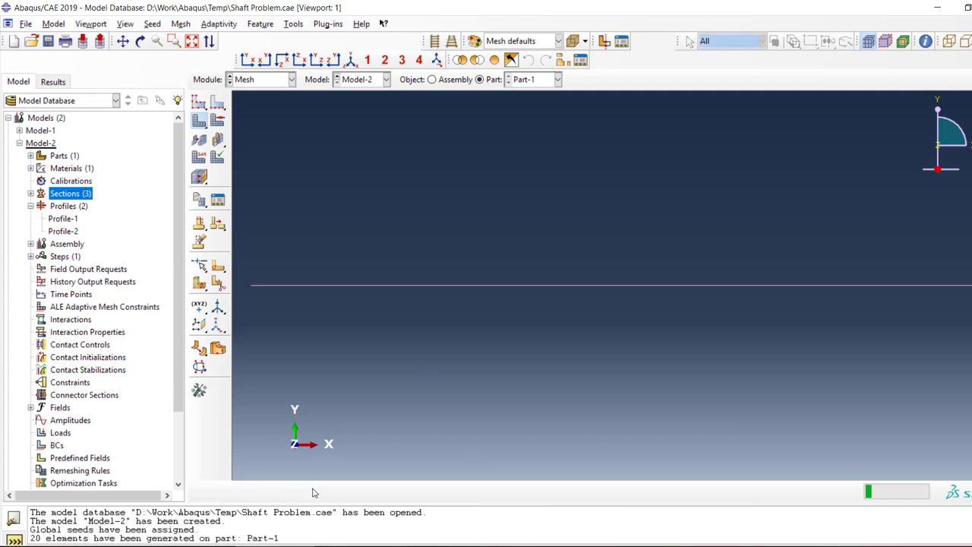
{"action": "left_click", "coordinate": [30, 244]}
{"action": "double_click", "coordinate": [70, 257]}
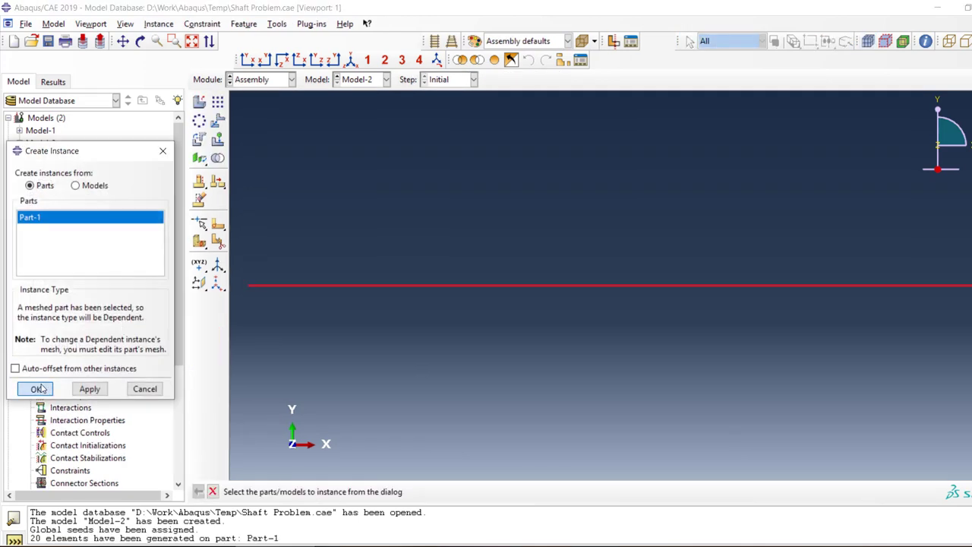
{"action": "left_click", "coordinate": [38, 389]}
Create BC-1 in the Initial step fixing U1–U3 and UR1–UR3 at the beam's left end
{"action": "left_click", "coordinate": [31, 345]}
{"action": "left_click", "coordinate": [42, 357]}
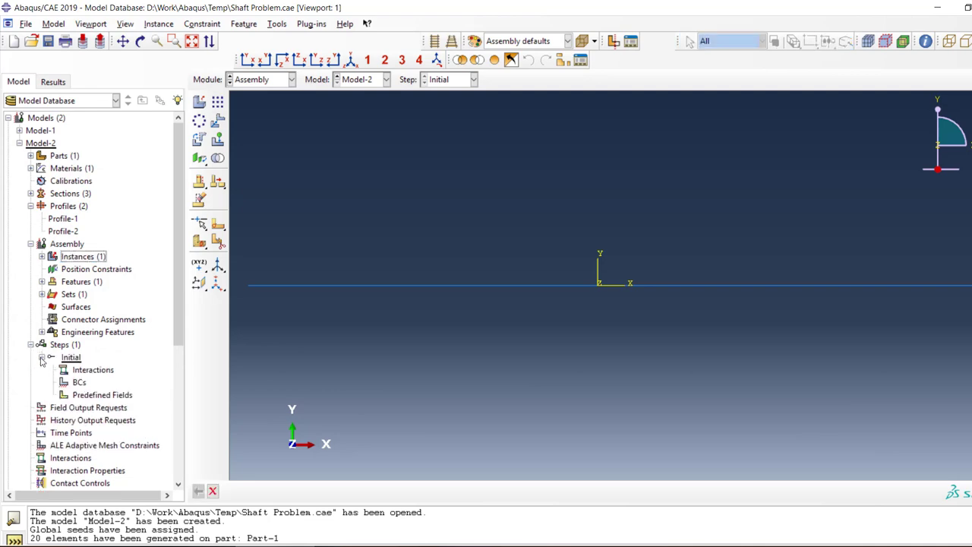
{"action": "double_click", "coordinate": [79, 382]}
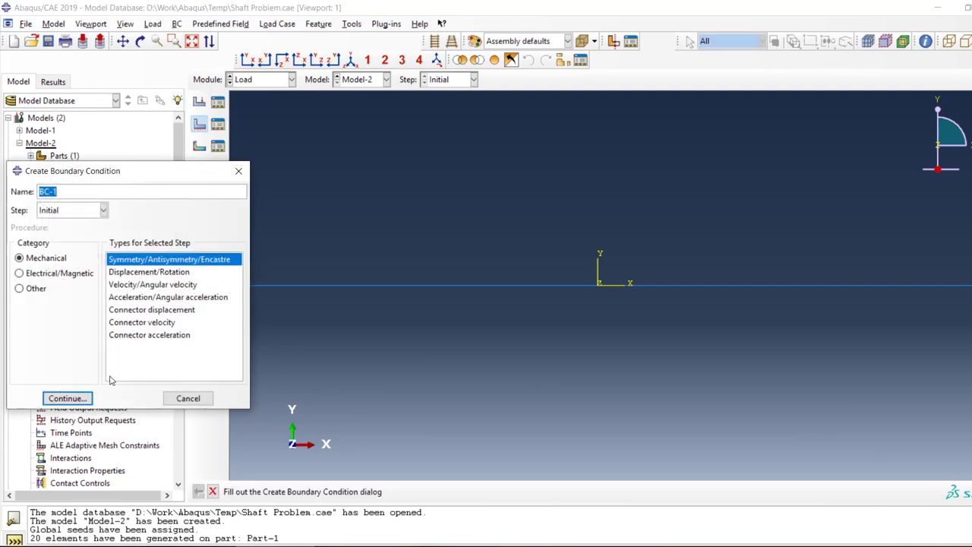
{"action": "left_click", "coordinate": [149, 272]}
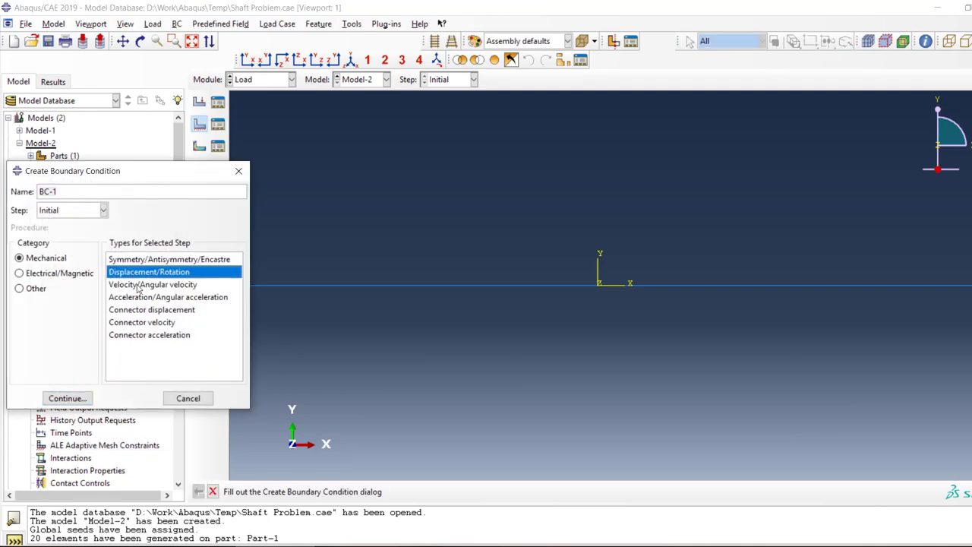
{"action": "left_click", "coordinate": [68, 398]}
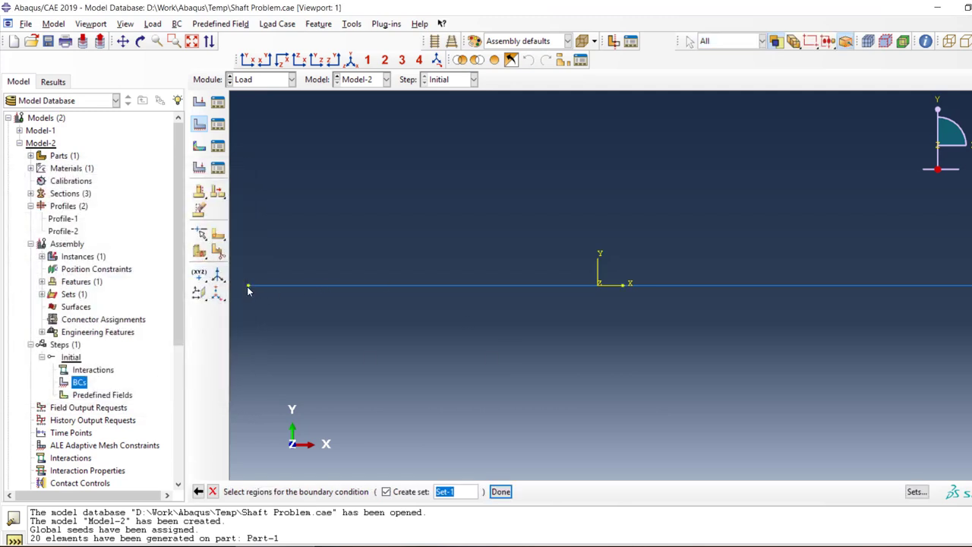
{"action": "left_click", "coordinate": [499, 491]}
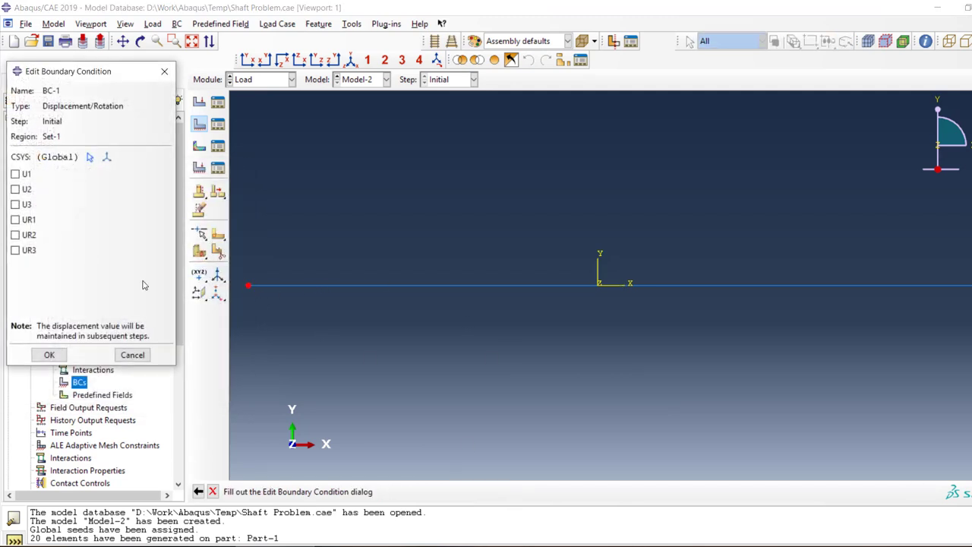
{"action": "left_click", "coordinate": [15, 174]}
{"action": "left_click", "coordinate": [23, 190]}
{"action": "left_click", "coordinate": [24, 205]}
{"action": "left_click", "coordinate": [26, 221]}
{"action": "left_click", "coordinate": [27, 235]}
{"action": "left_click", "coordinate": [29, 249]}
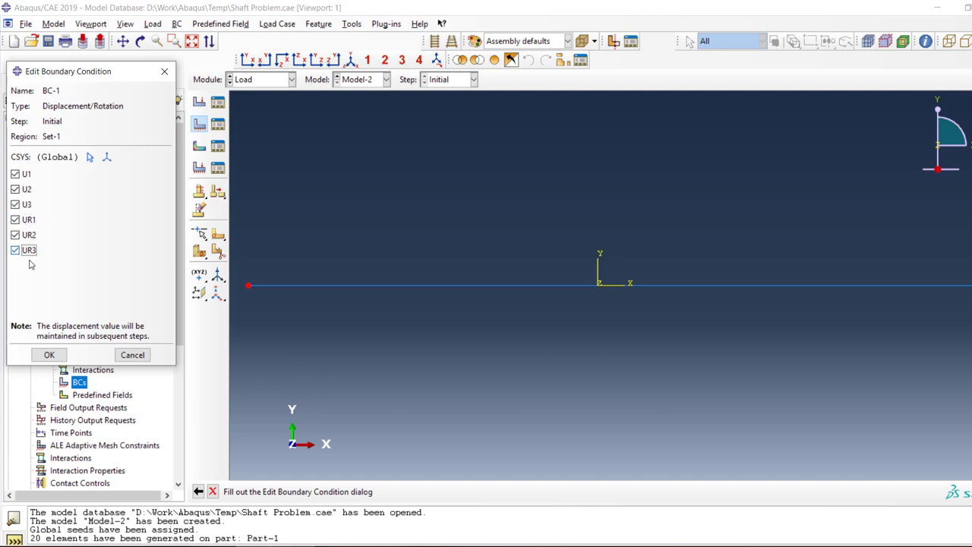
{"action": "left_click", "coordinate": [50, 355]}
Add Step-1 as a Static, General analysis step
{"action": "double_click", "coordinate": [66, 346]}
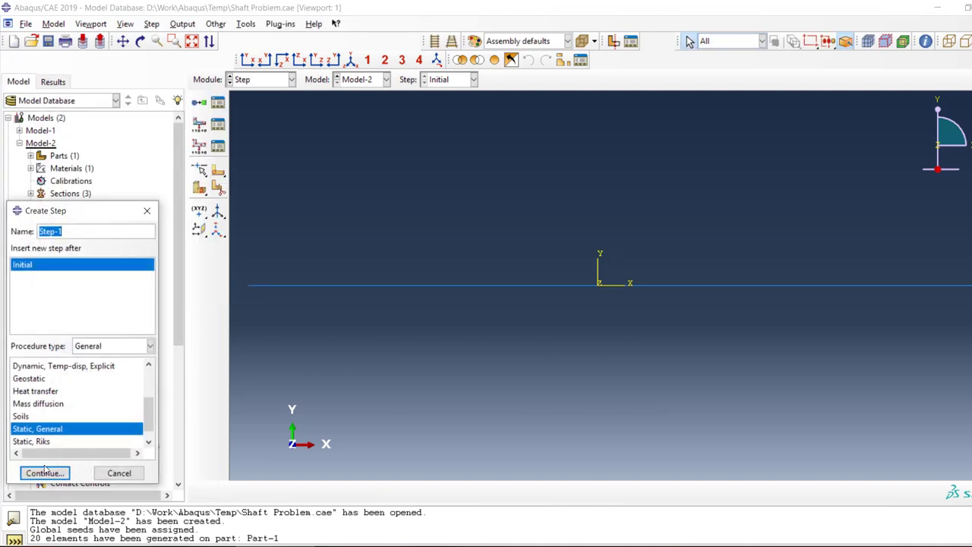
{"action": "left_click", "coordinate": [43, 470]}
{"action": "left_click", "coordinate": [100, 419]}
Apply moment Load-1 with CM1 = 2000000 at the chosen beam point
{"action": "double_click", "coordinate": [90, 447]}
{"action": "left_click", "coordinate": [125, 192]}
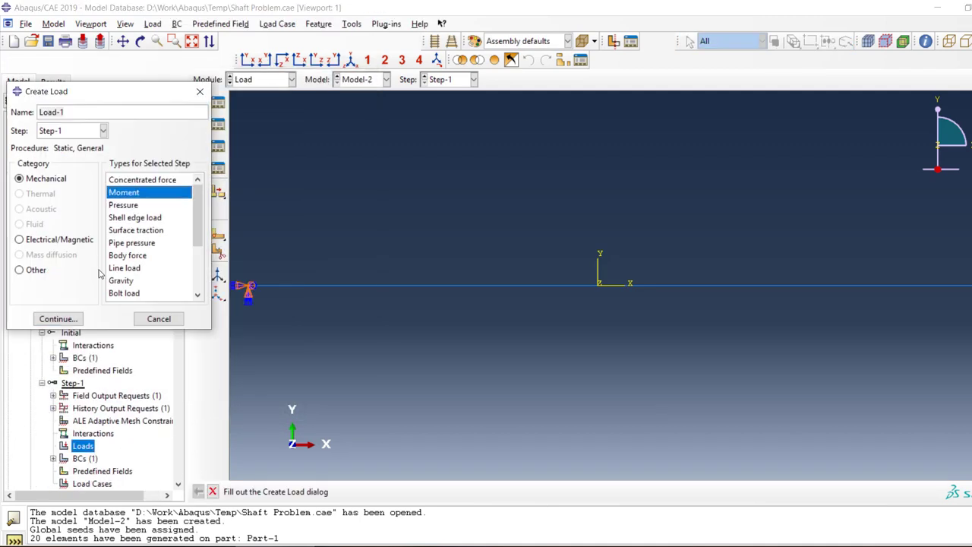
{"action": "left_click", "coordinate": [55, 319]}
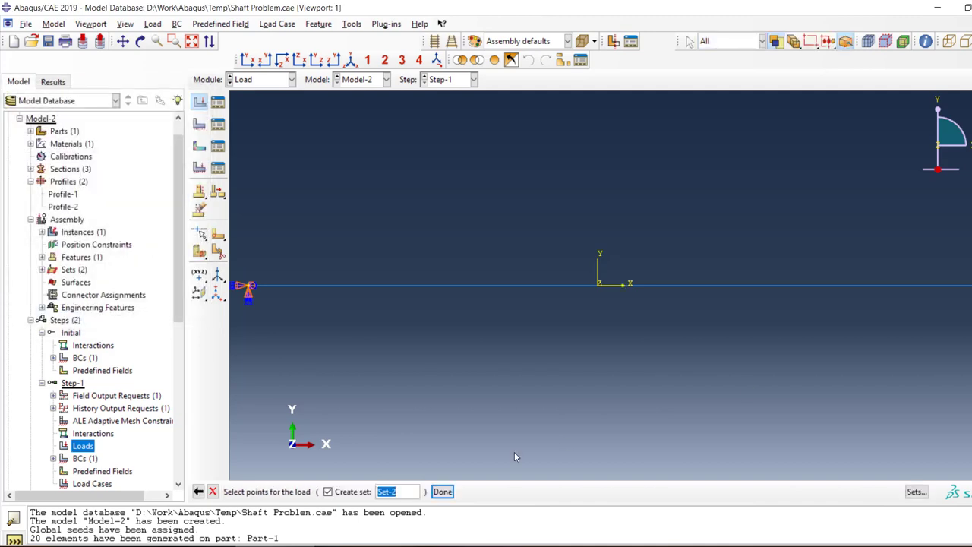
{"action": "left_click", "coordinate": [443, 492]}
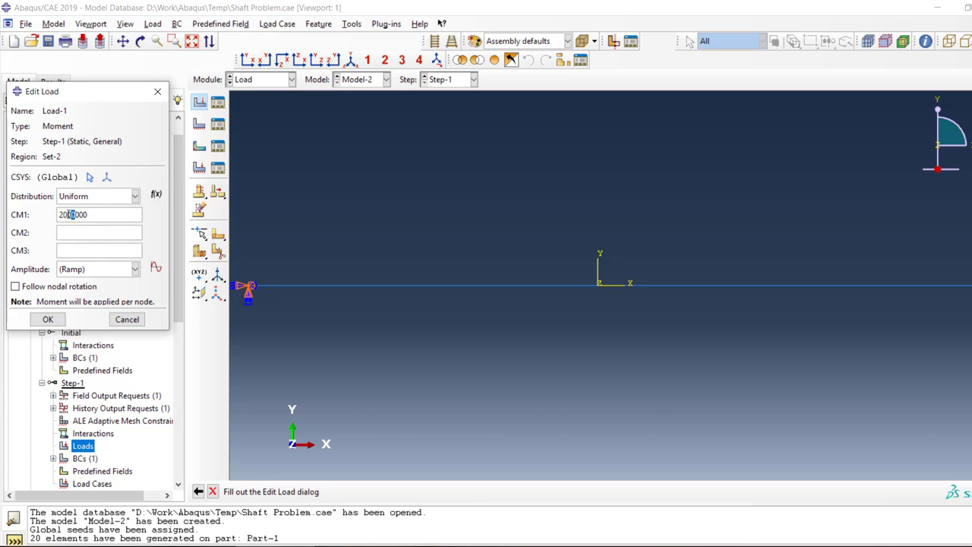
{"action": "left_click_drag", "start_coordinate": [76, 215], "coordinate": [63, 215]}
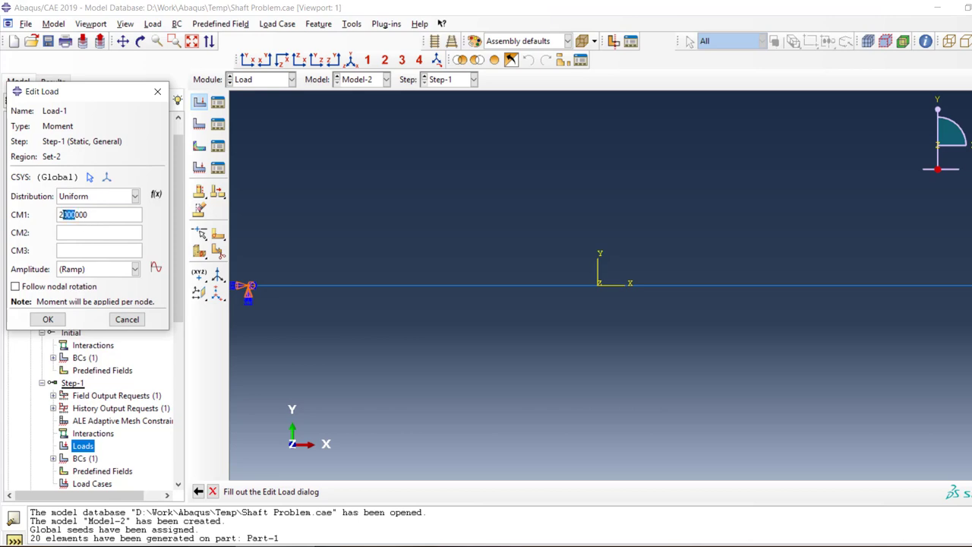
{"action": "left_click", "coordinate": [48, 319]}
{"action": "scroll", "coordinate": [47, 375], "scroll_direction": "down", "scroll_amount": 8}
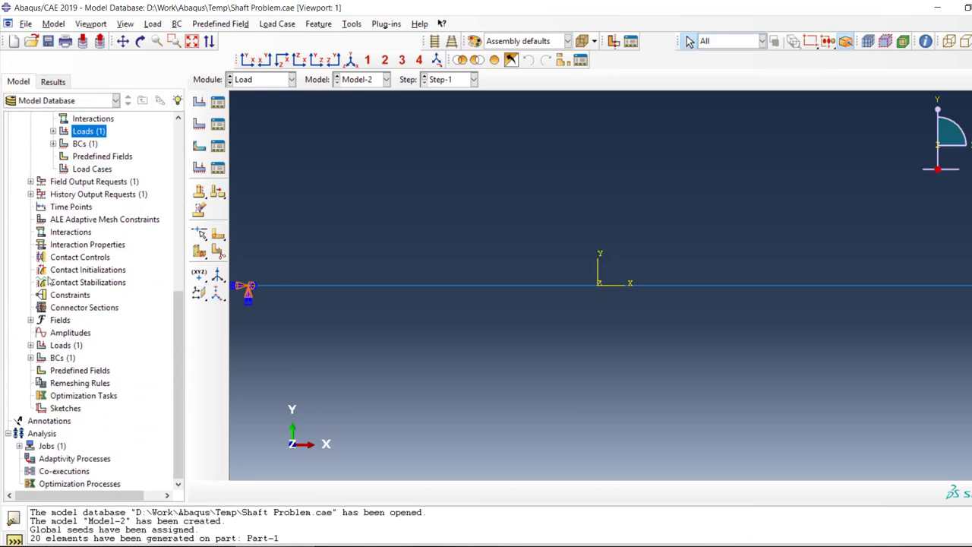
Create a new job named Shaft_1D for Model-2
{"action": "left_click", "coordinate": [17, 448]}
{"action": "right_click", "coordinate": [45, 447]}
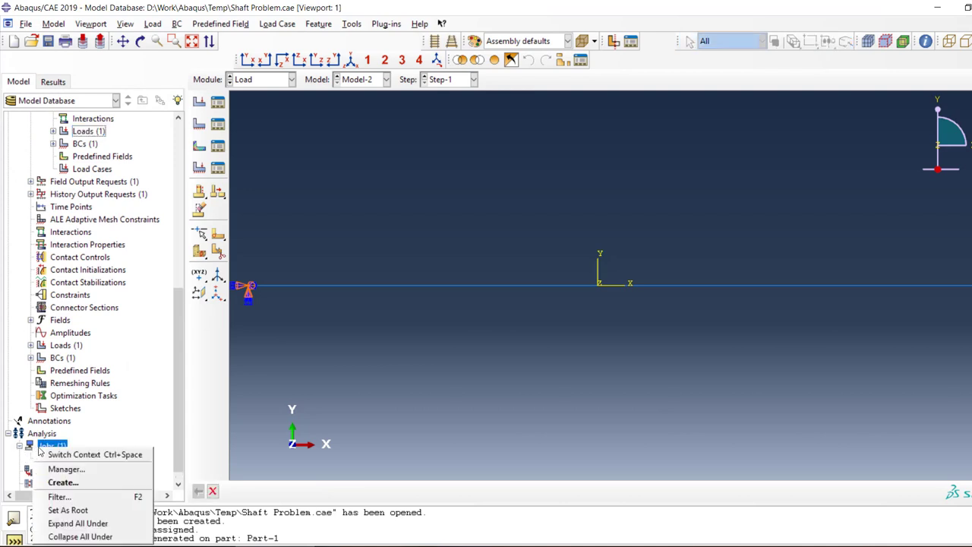
{"action": "left_click", "coordinate": [105, 492]}
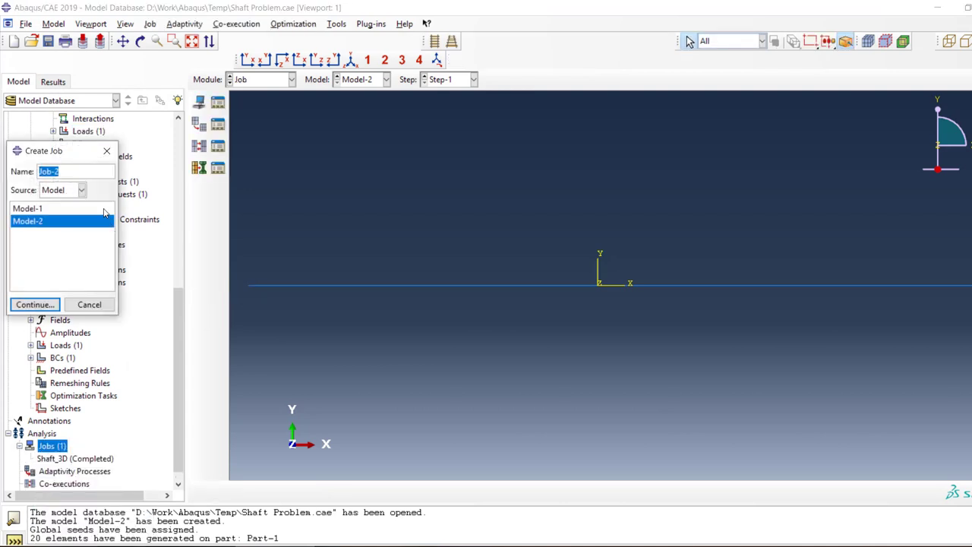
{"action": "type", "text": "Shaft_1D"}
{"action": "left_click", "coordinate": [35, 305]}
Run Shaft_1D on 4 processors, save it, and submit it for analysis
{"action": "left_click", "coordinate": [161, 264]}
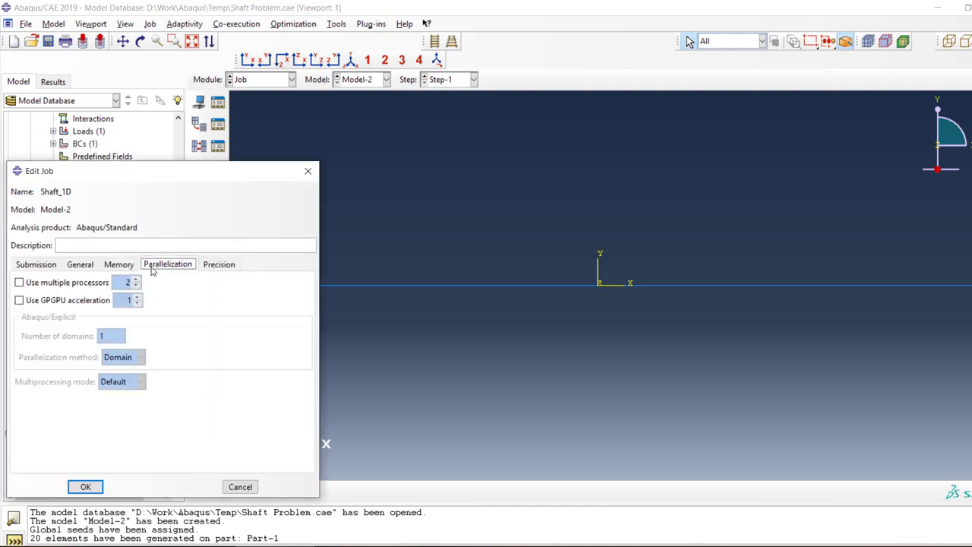
{"action": "left_click", "coordinate": [83, 300]}
{"action": "left_click", "coordinate": [93, 283]}
{"action": "left_click", "coordinate": [136, 280]}
{"action": "left_click", "coordinate": [136, 279]}
{"action": "left_click", "coordinate": [86, 486]}
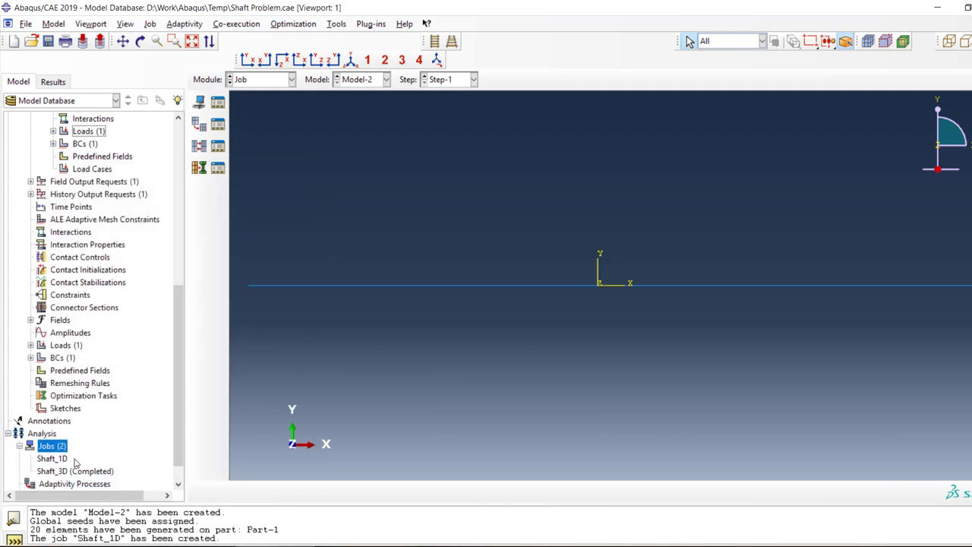
{"action": "right_click", "coordinate": [62, 460]}
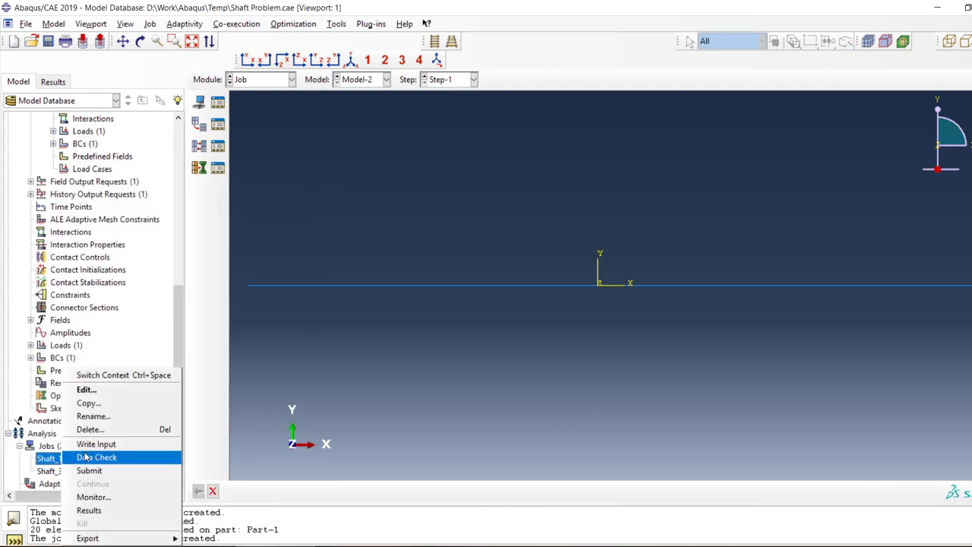
{"action": "left_click", "coordinate": [90, 471]}
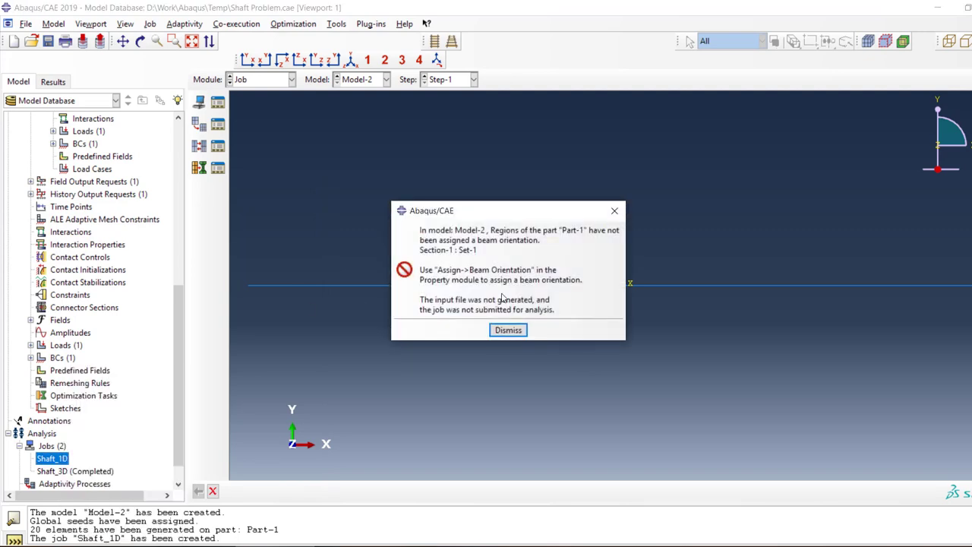
In the Property module, assign the whole beam a beam orientation with n1 direction (0.0, 0.0, -1.0)
{"action": "left_click", "coordinate": [509, 329]}
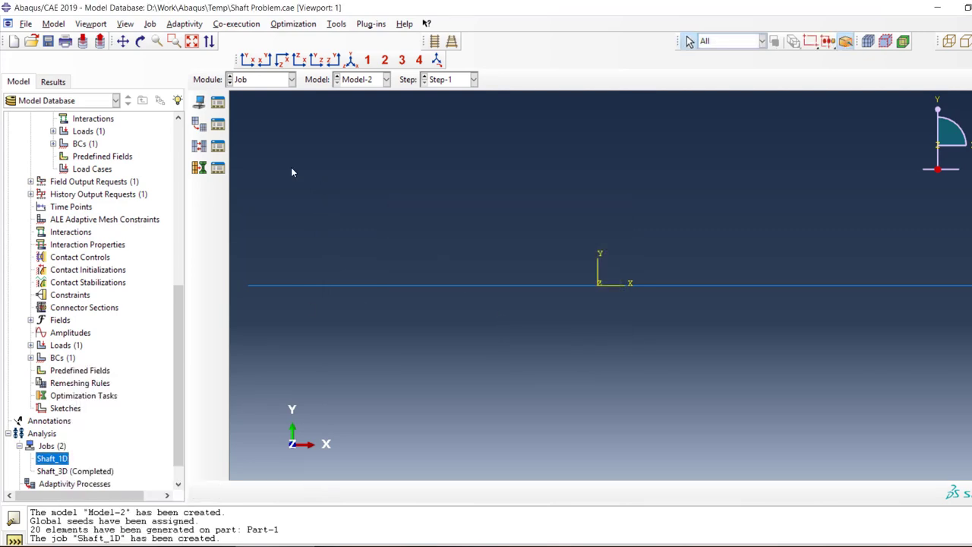
{"action": "left_click", "coordinate": [257, 80]}
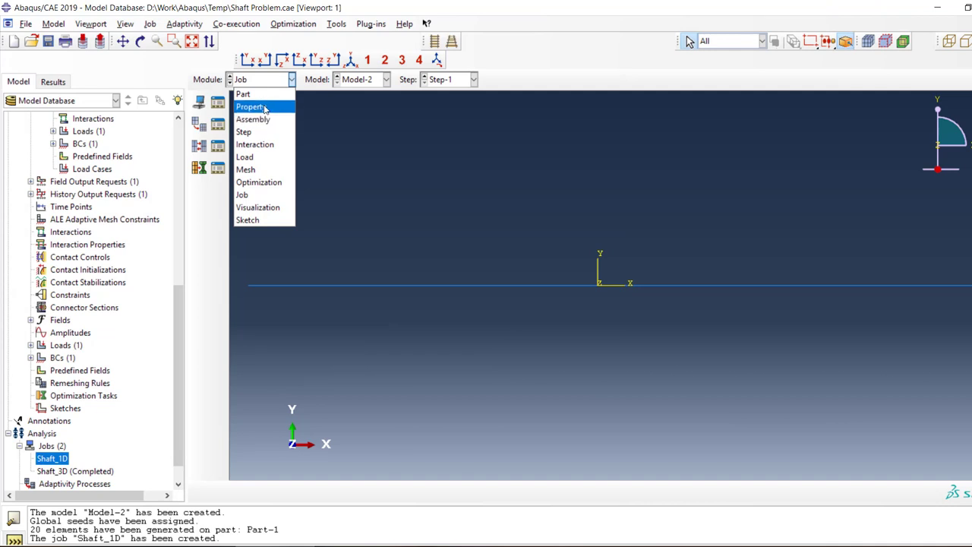
{"action": "left_click", "coordinate": [251, 106]}
{"action": "left_click", "coordinate": [218, 179]}
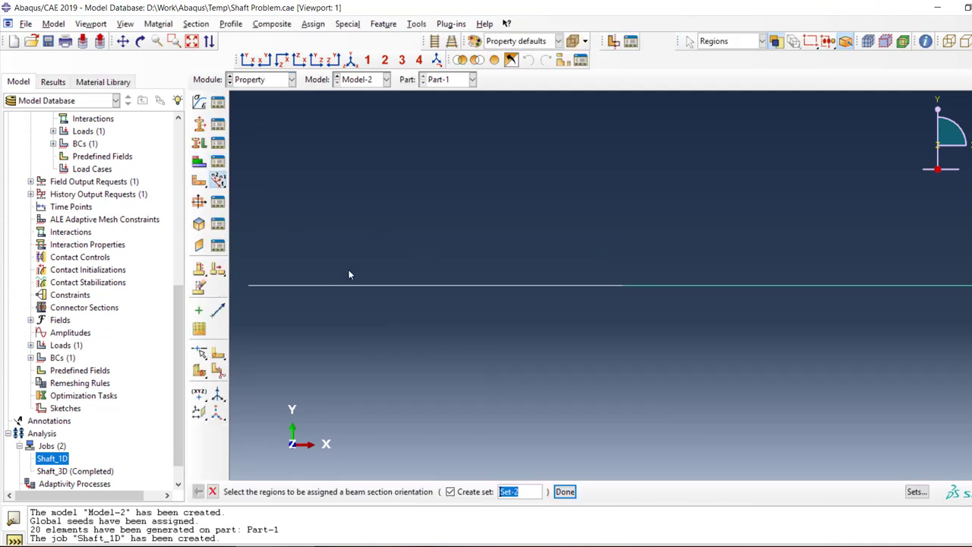
{"action": "left_click_drag", "start_coordinate": [647, 241], "coordinate": [509, 325]}
{"action": "left_click", "coordinate": [571, 495]}
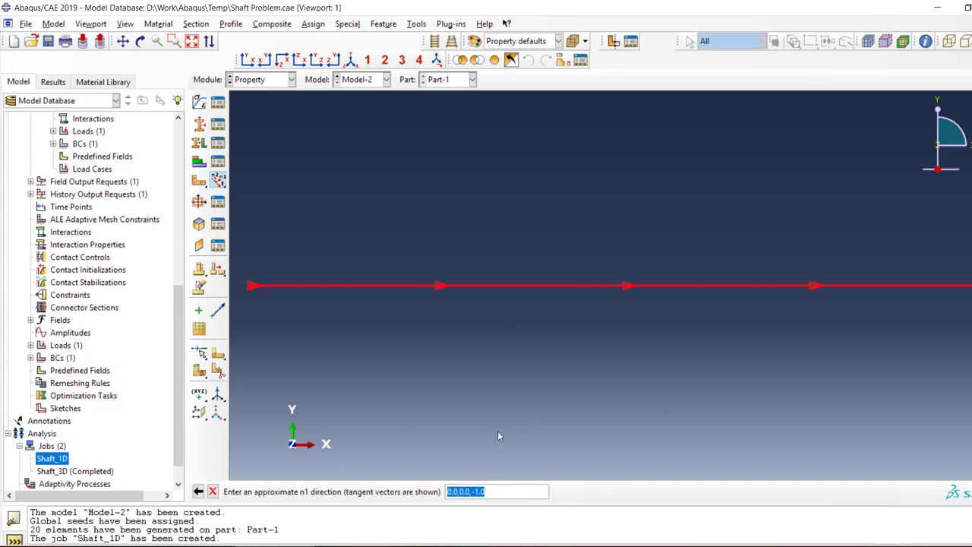
{"action": "key", "text": "Return"}
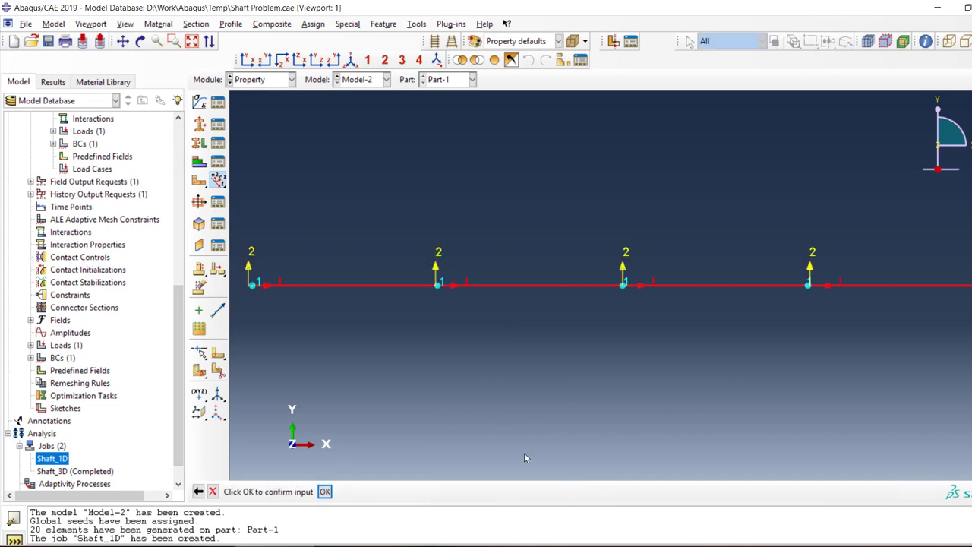
{"action": "left_click", "coordinate": [324, 491]}
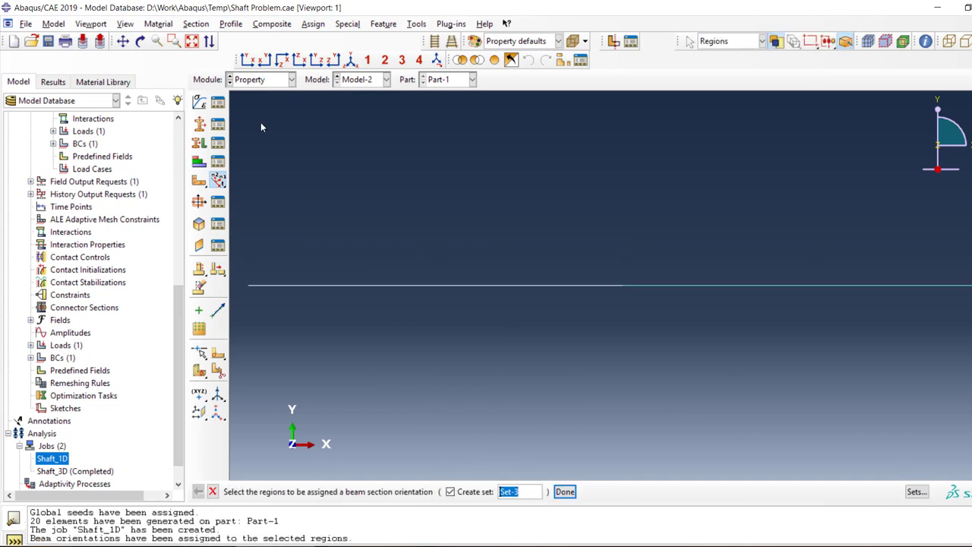
Assign Section-2 to the left portion of the beam
{"action": "left_click", "coordinate": [198, 143]}
{"action": "left_click_drag", "start_coordinate": [408, 211], "coordinate": [363, 304]}
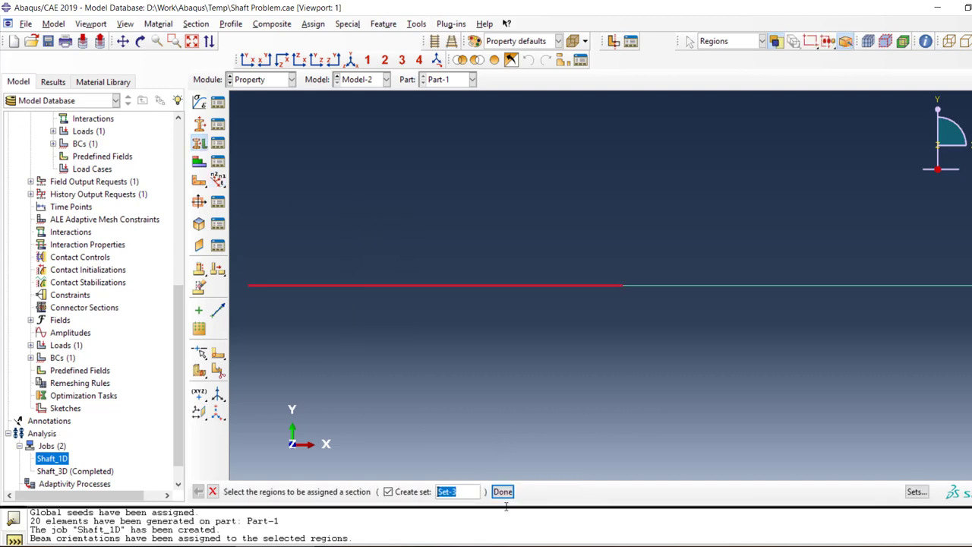
{"action": "left_click", "coordinate": [502, 491]}
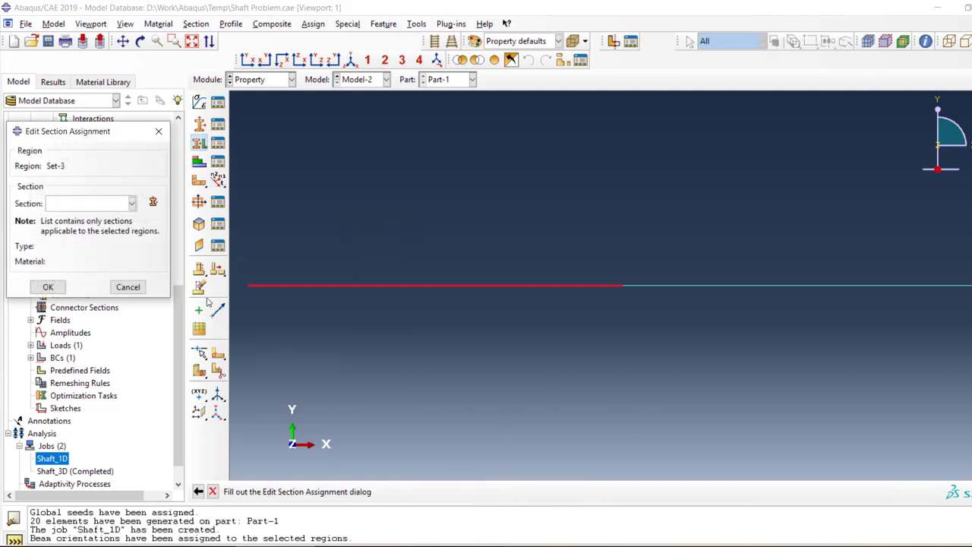
{"action": "left_click", "coordinate": [72, 207]}
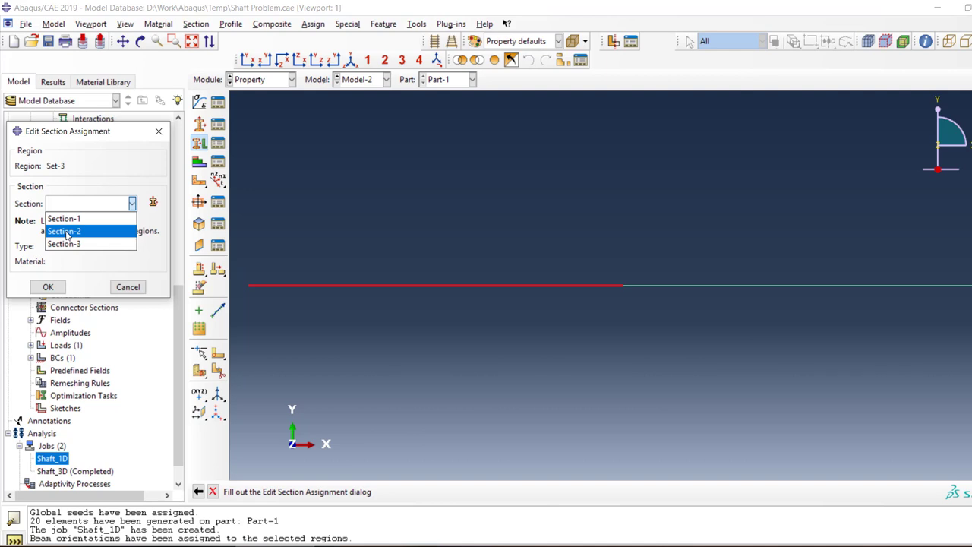
{"action": "left_click", "coordinate": [66, 232]}
{"action": "left_click", "coordinate": [48, 286]}
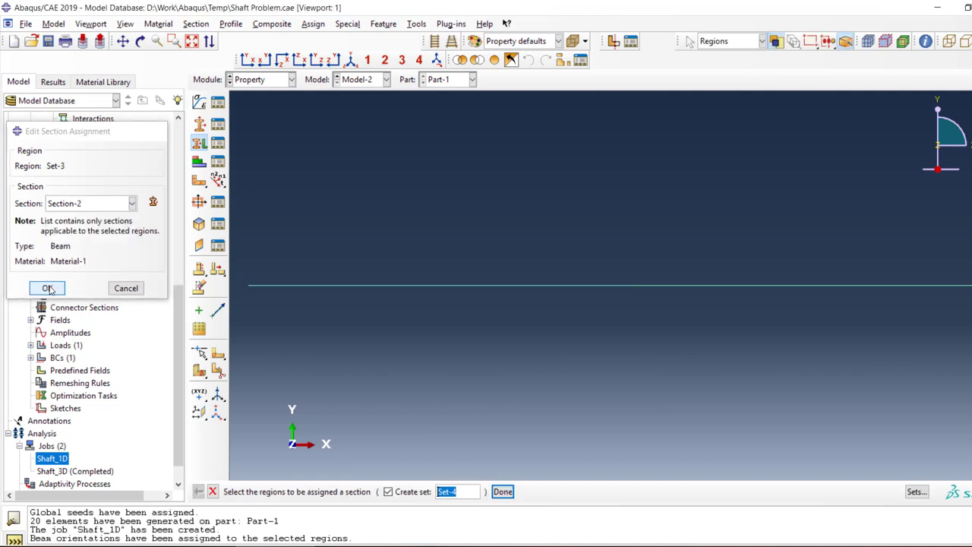
{"action": "left_click", "coordinate": [502, 491]}
Inspect the Section-1, Section-2 and Section-3 beam section definitions and their profiles
{"action": "scroll", "coordinate": [95, 240], "scroll_direction": "up", "scroll_amount": 8}
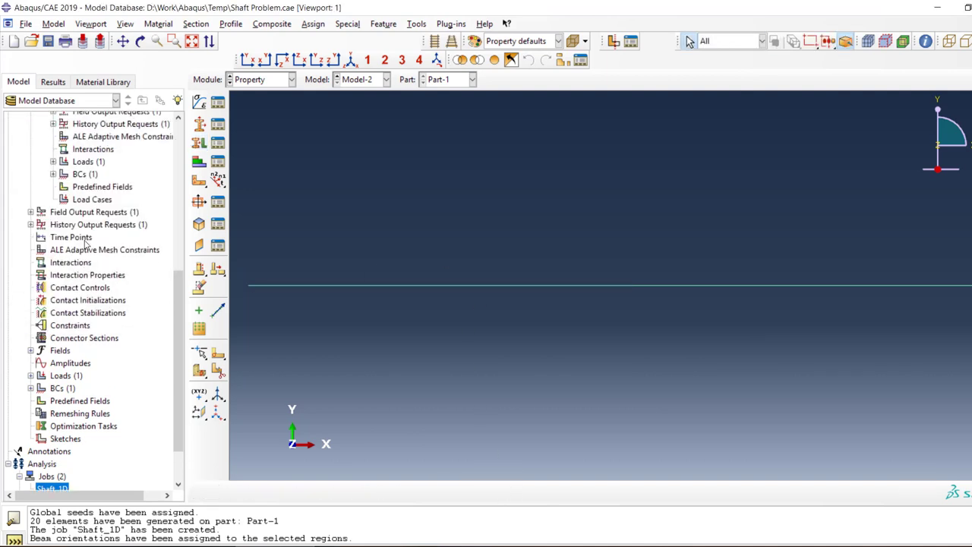
{"action": "left_click", "coordinate": [31, 169]}
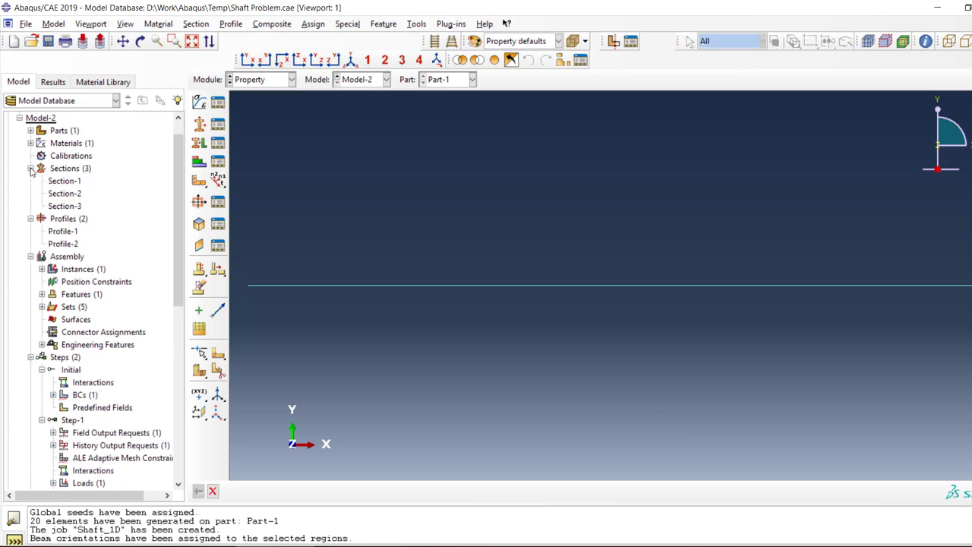
{"action": "left_click", "coordinate": [66, 181]}
{"action": "double_click", "coordinate": [66, 181]}
{"action": "left_click", "coordinate": [114, 157]}
{"action": "left_click", "coordinate": [111, 158]}
{"action": "key", "text": "Escape"}
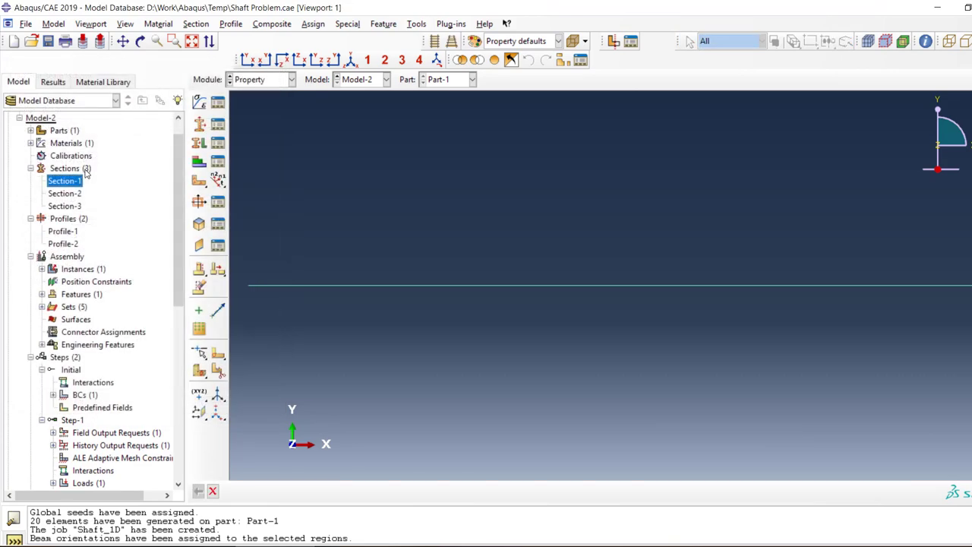
{"action": "double_click", "coordinate": [65, 194]}
{"action": "key", "text": "Escape"}
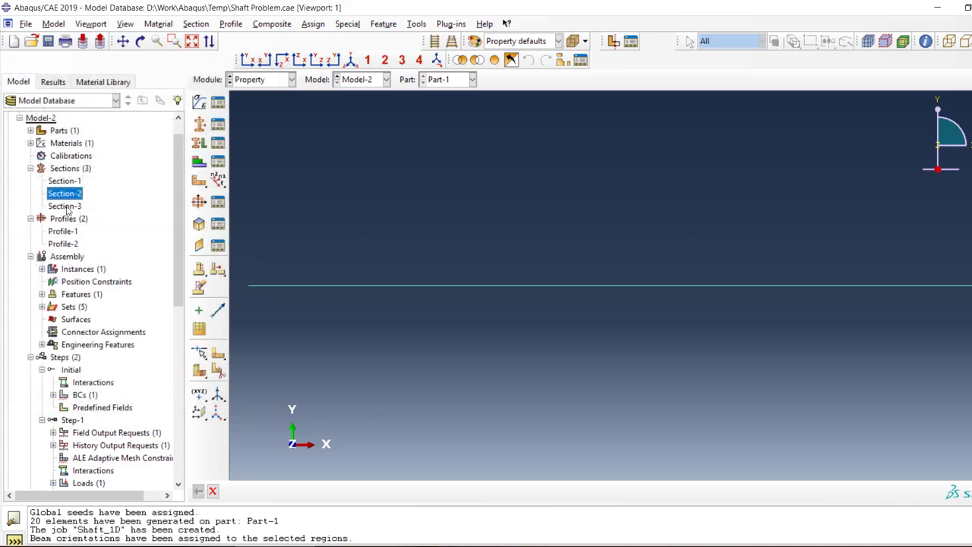
{"action": "double_click", "coordinate": [65, 206]}
{"action": "key", "text": "Escape"}
Delete the unused Section-3 from the model tree
{"action": "right_click", "coordinate": [78, 207]}
{"action": "left_click", "coordinate": [108, 263]}
{"action": "left_click", "coordinate": [478, 296]}
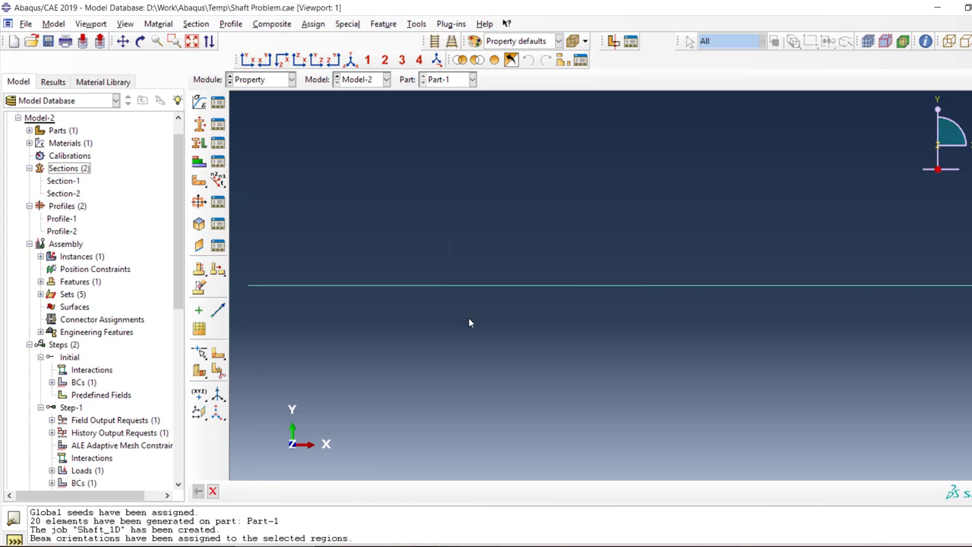
{"action": "scroll", "coordinate": [18, 315], "scroll_direction": "down", "scroll_amount": 10}
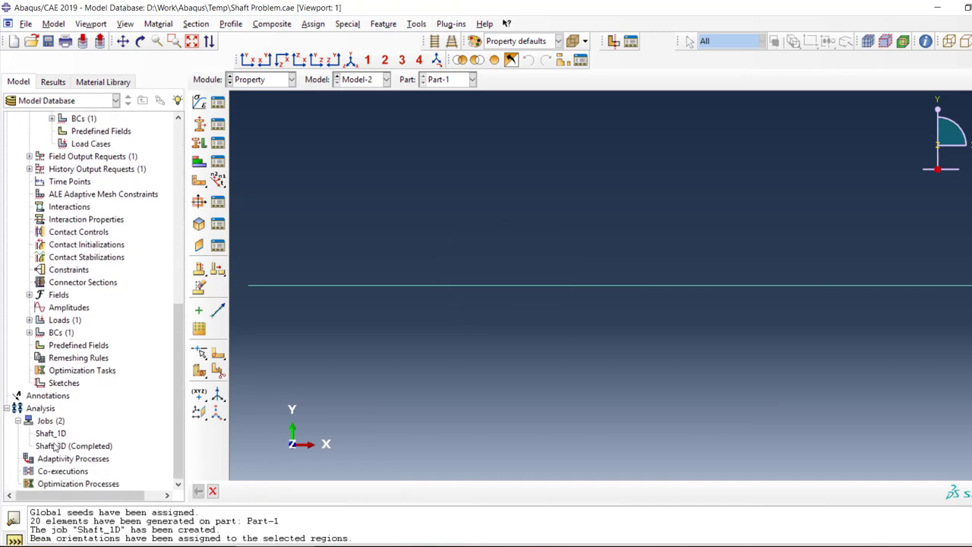
Submit the Shaft_1D job and open its results once it completes
{"action": "right_click", "coordinate": [59, 436]}
{"action": "left_click", "coordinate": [84, 457]}
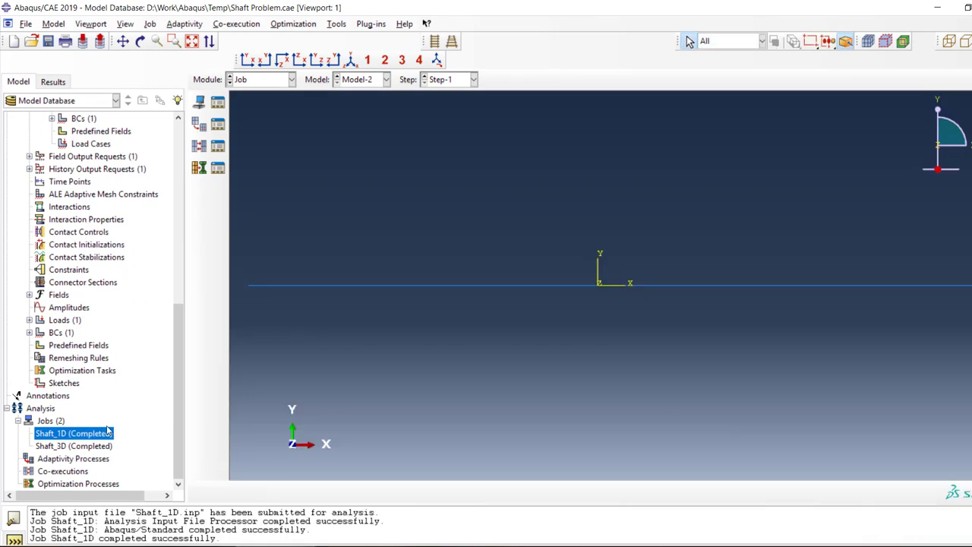
{"action": "right_click", "coordinate": [99, 434]}
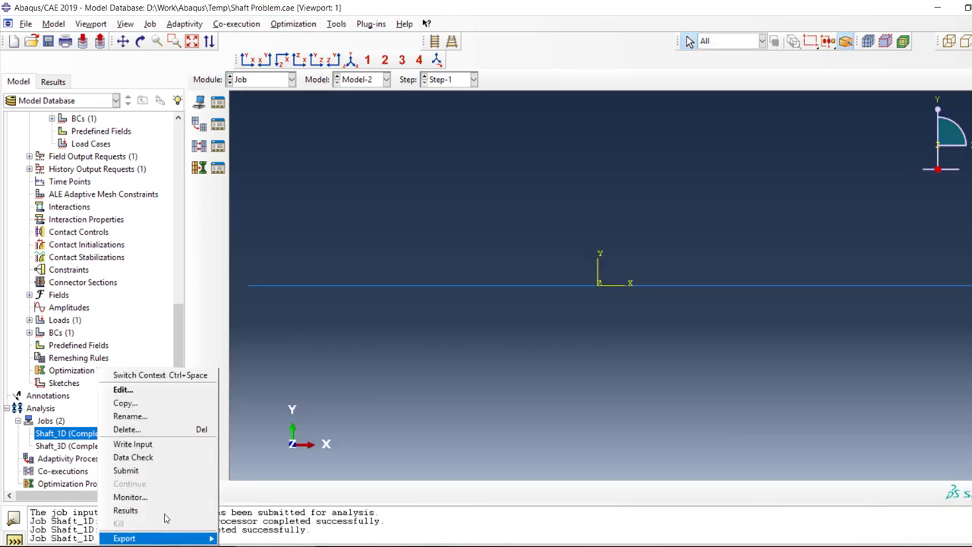
{"action": "left_click", "coordinate": [121, 510]}
Plot the S12 shear stress contour, peaking at 4.716e+01, and compare with the textbook problem
{"action": "left_click", "coordinate": [198, 164]}
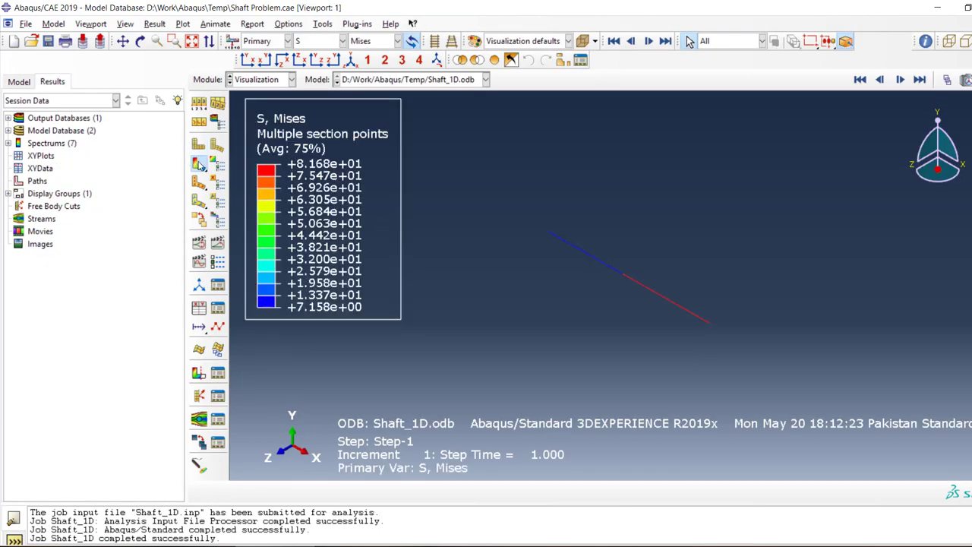
{"action": "scroll", "coordinate": [630, 280], "scroll_direction": "up", "scroll_amount": 3}
{"action": "left_click", "coordinate": [397, 41]}
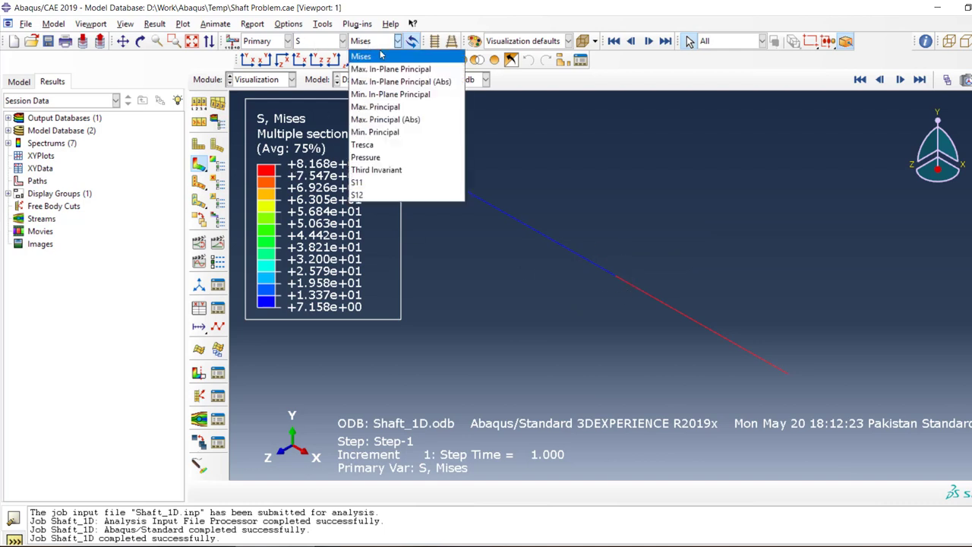
{"action": "left_click", "coordinate": [370, 196]}
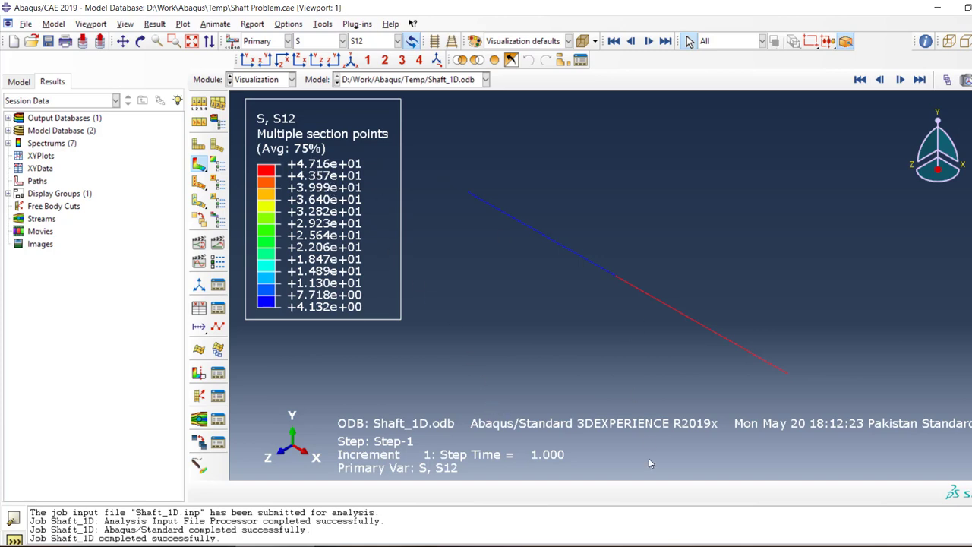
{"action": "left_click", "coordinate": [653, 545]}
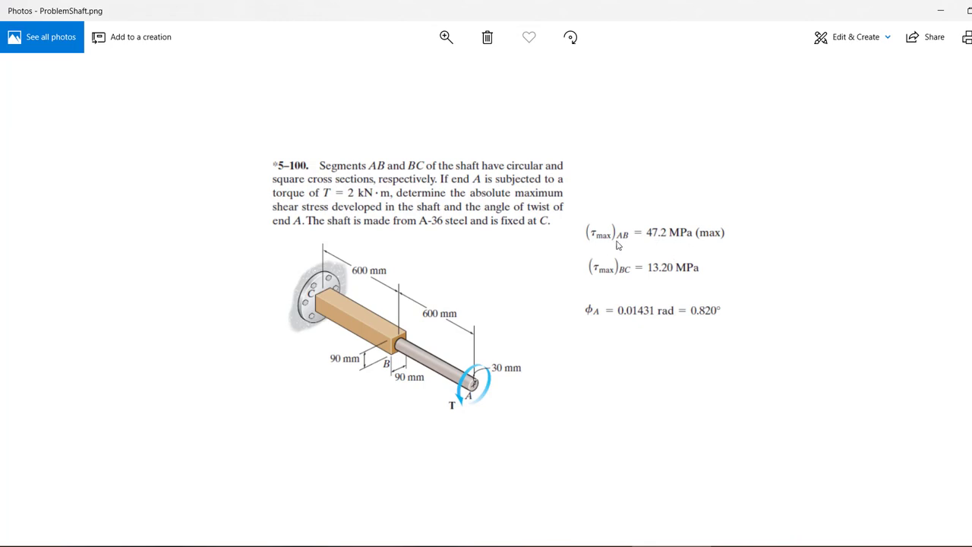
{"action": "left_click", "coordinate": [654, 544]}
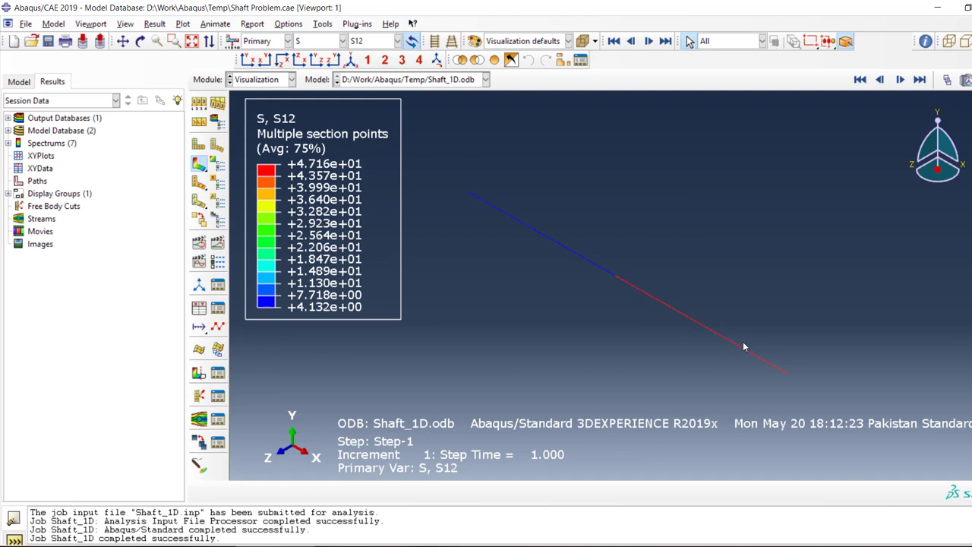
Hide the left half of the beam using front and back views, then show it again
{"action": "left_click_drag", "start_coordinate": [723, 295], "coordinate": [657, 357]}
{"action": "left_click", "coordinate": [250, 60]}
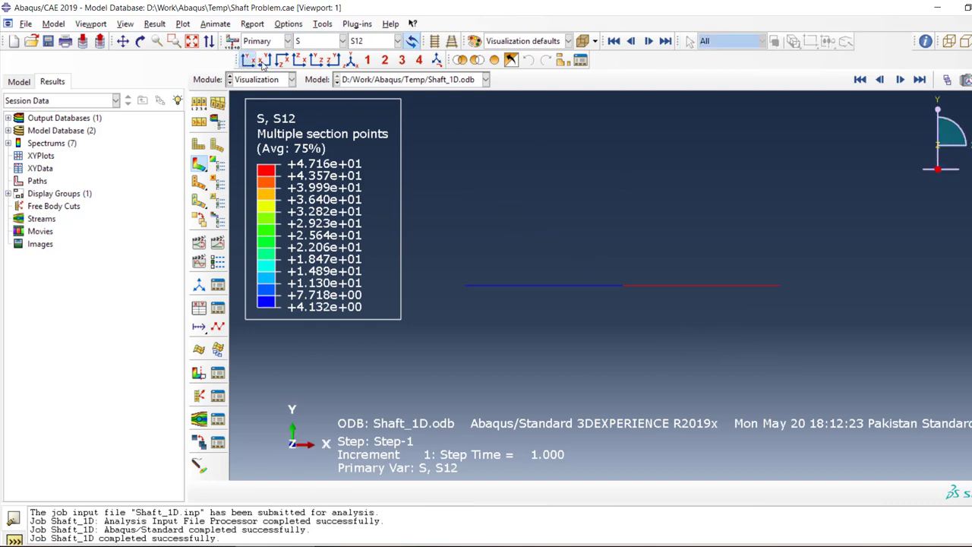
{"action": "left_click", "coordinate": [267, 61]}
{"action": "left_click_drag", "start_coordinate": [622, 284], "coordinate": [456, 313]}
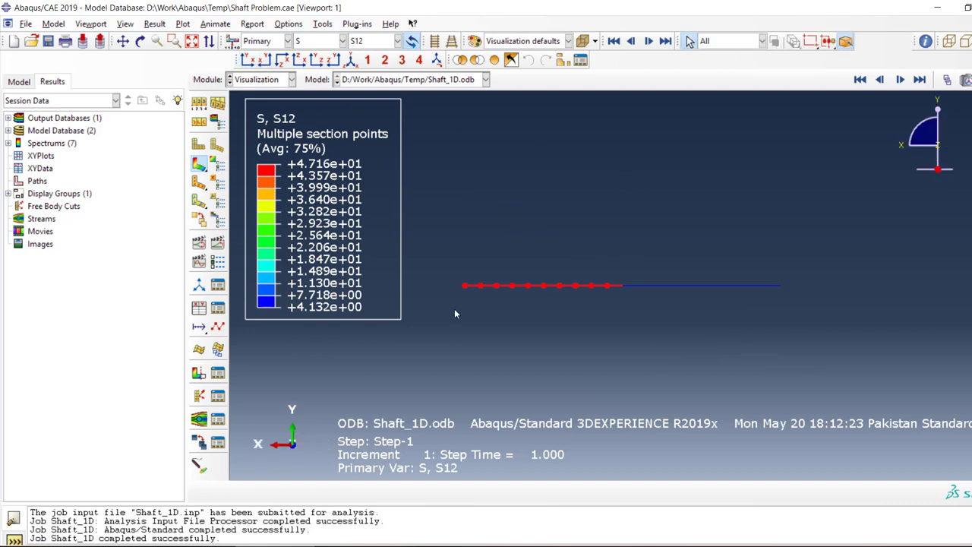
{"action": "left_click", "coordinate": [476, 60]}
{"action": "scroll", "coordinate": [735, 282], "scroll_direction": "up", "scroll_amount": 2}
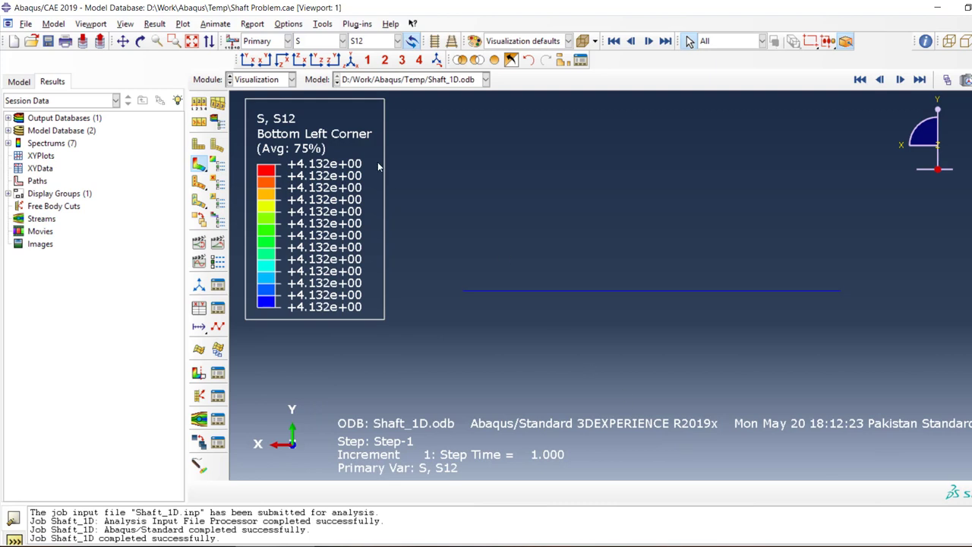
{"action": "left_click", "coordinate": [496, 60]}
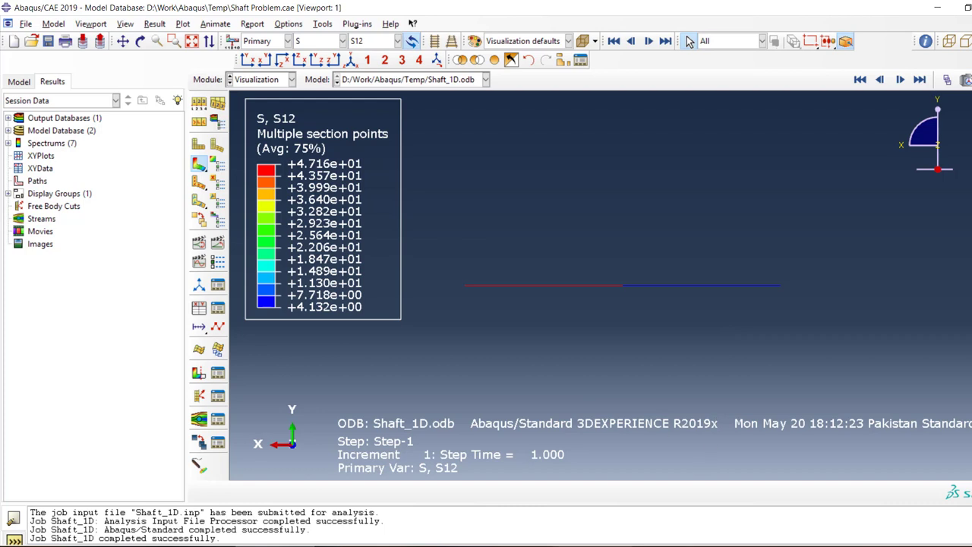
Switch the contour to rotation magnitude UR, peaking at 1.328e-02, and view the textbook image
{"action": "left_click", "coordinate": [321, 44]}
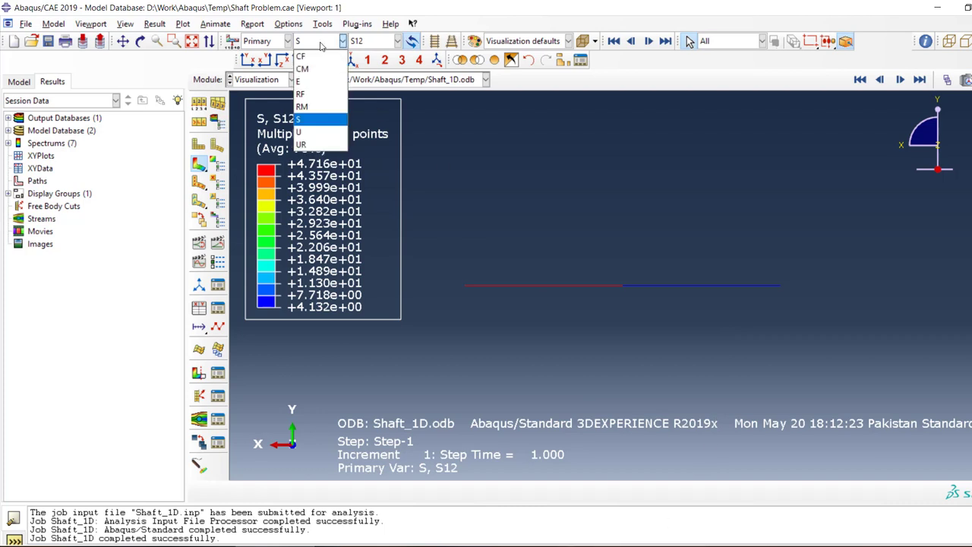
{"action": "left_click", "coordinate": [312, 144]}
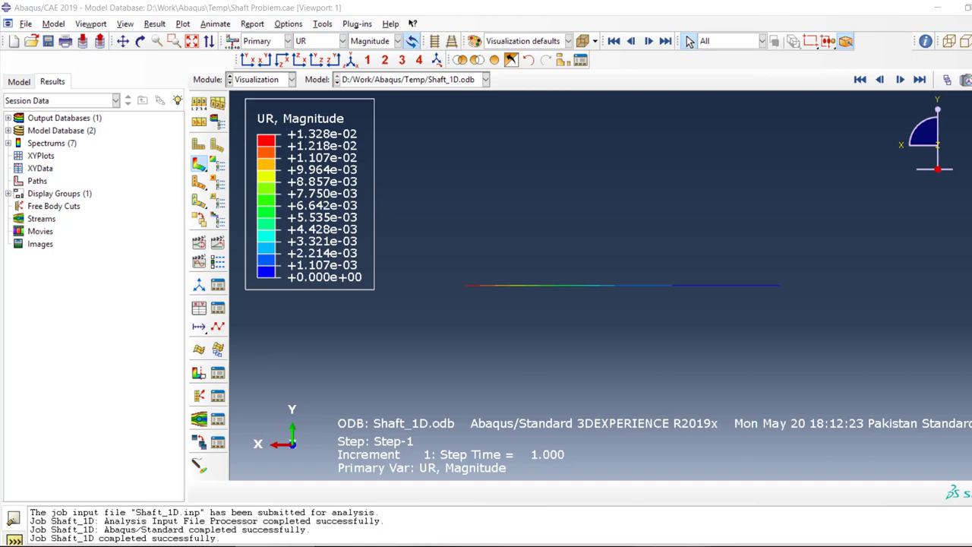
{"action": "left_click", "coordinate": [677, 544]}
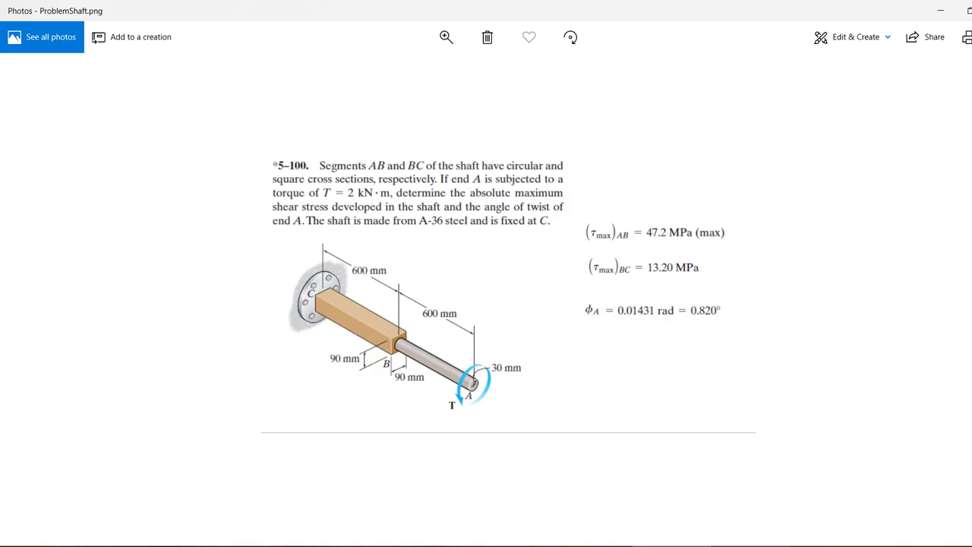
Return from the textbook answers to the Abaqus/CAE rotation results
{"action": "key", "text": "alt+Tab"}
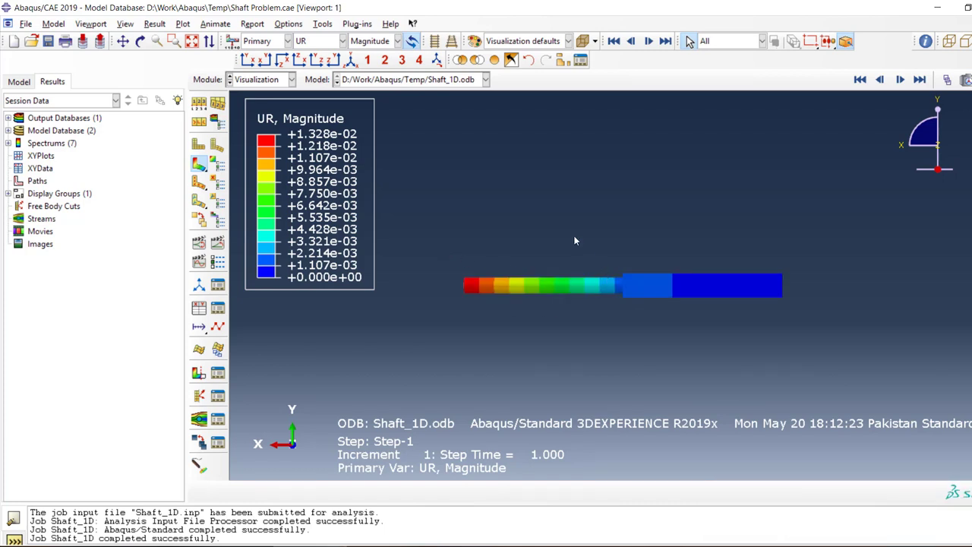
Orbit the shaft and plot reaction force RF, then reaction moment RM
{"action": "left_click_drag", "start_coordinate": [582, 270], "coordinate": [582, 292], "text": "ctrl+alt"}
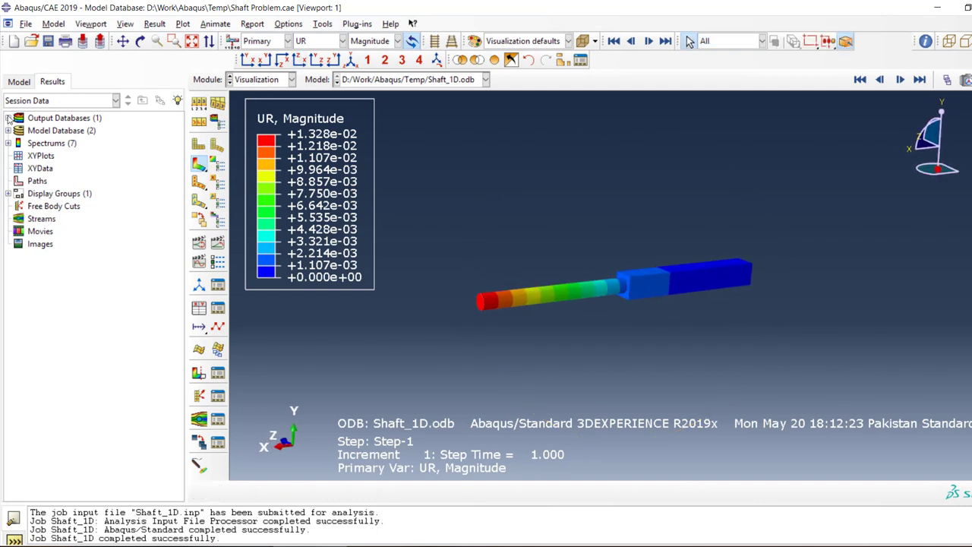
{"action": "left_click", "coordinate": [313, 44]}
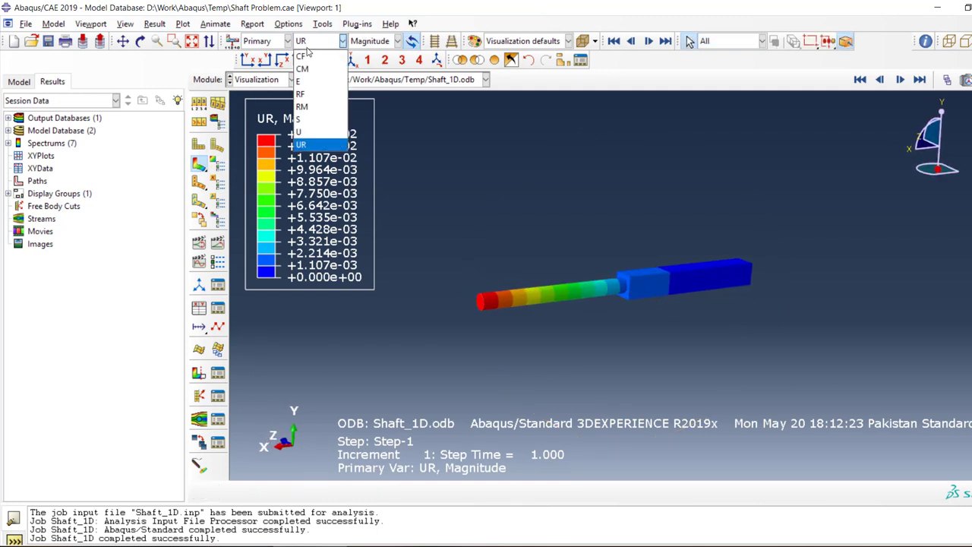
{"action": "left_click", "coordinate": [575, 260]}
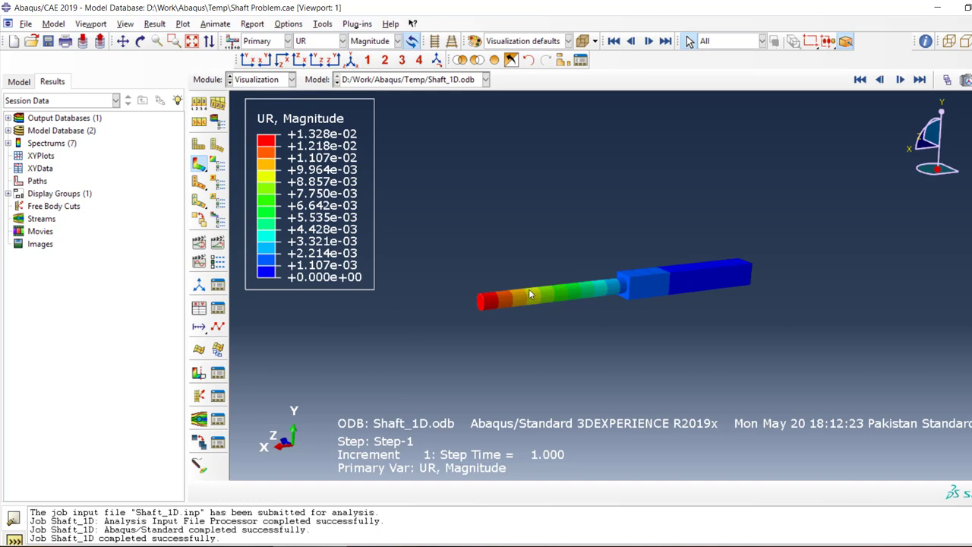
{"action": "left_click", "coordinate": [317, 46]}
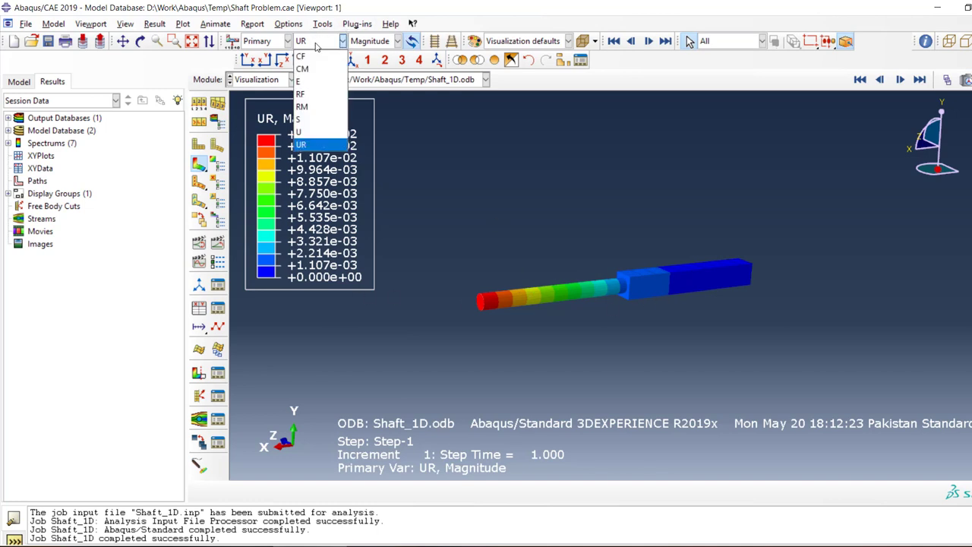
{"action": "left_click", "coordinate": [301, 95]}
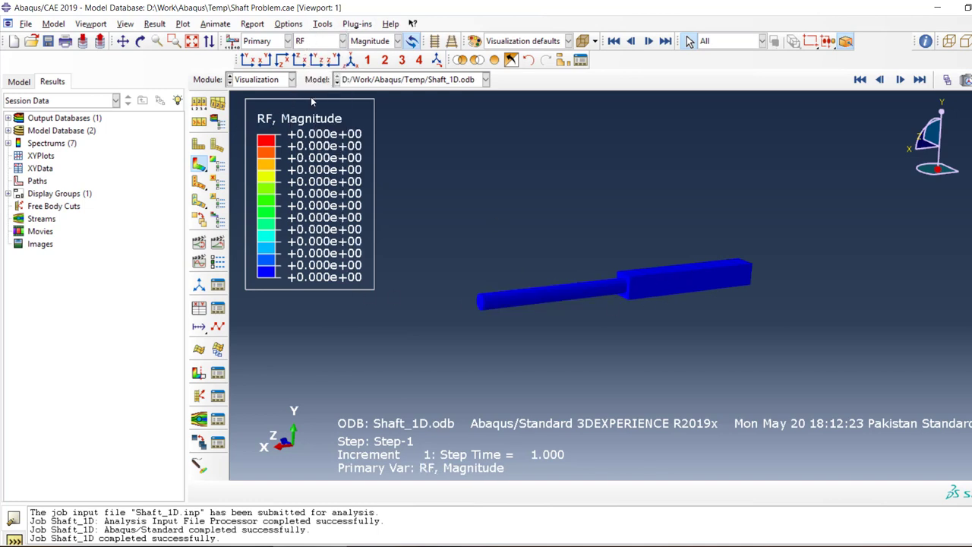
{"action": "left_click", "coordinate": [317, 43]}
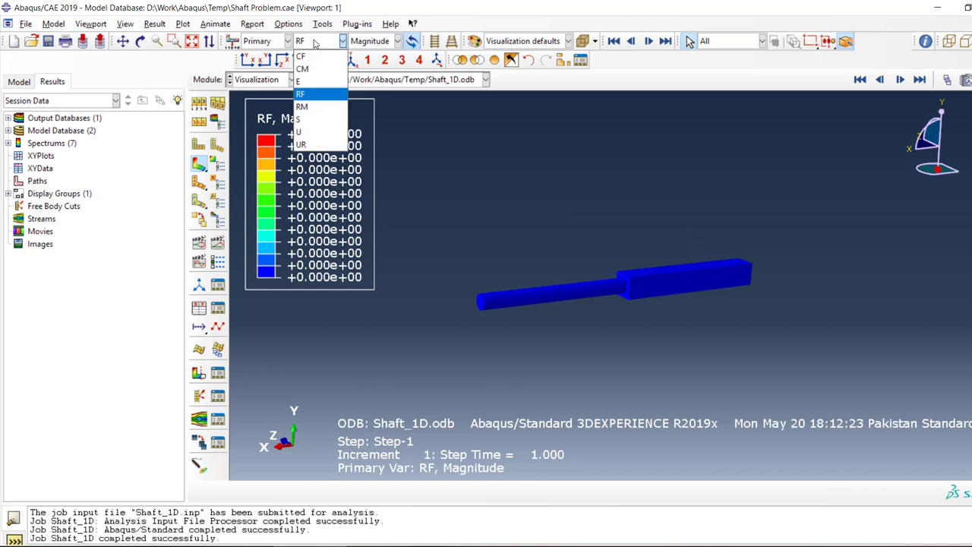
{"action": "left_click", "coordinate": [304, 107]}
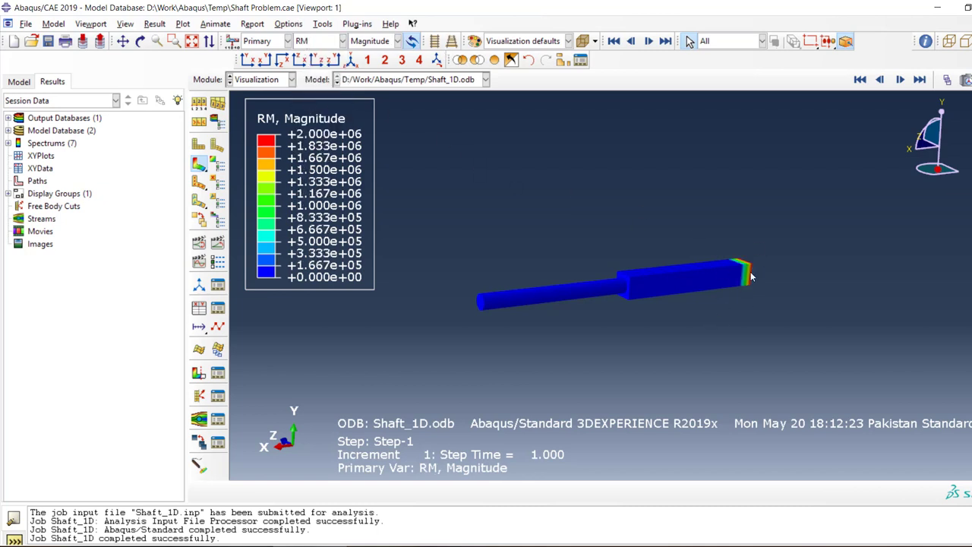
Zoom on the fixed end to read RM of 2.000e+06, then return to the model tree
{"action": "left_click_drag", "start_coordinate": [751, 277], "coordinate": [788, 255], "text": "ctrl+alt"}
{"action": "scroll", "coordinate": [777, 258], "scroll_direction": "up", "scroll_amount": 3}
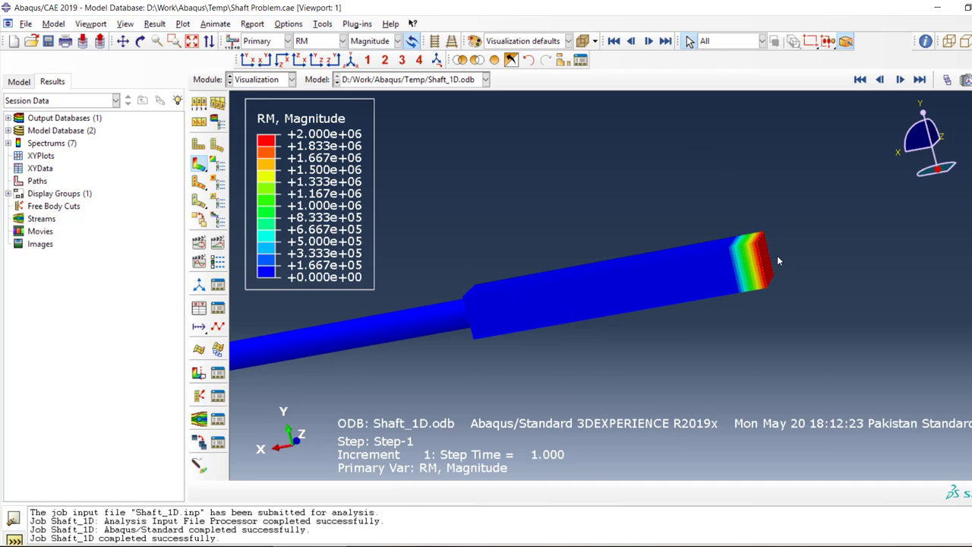
{"action": "scroll", "coordinate": [777, 258], "scroll_direction": "up", "scroll_amount": 2}
{"action": "scroll", "coordinate": [763, 257], "scroll_direction": "down", "scroll_amount": 5}
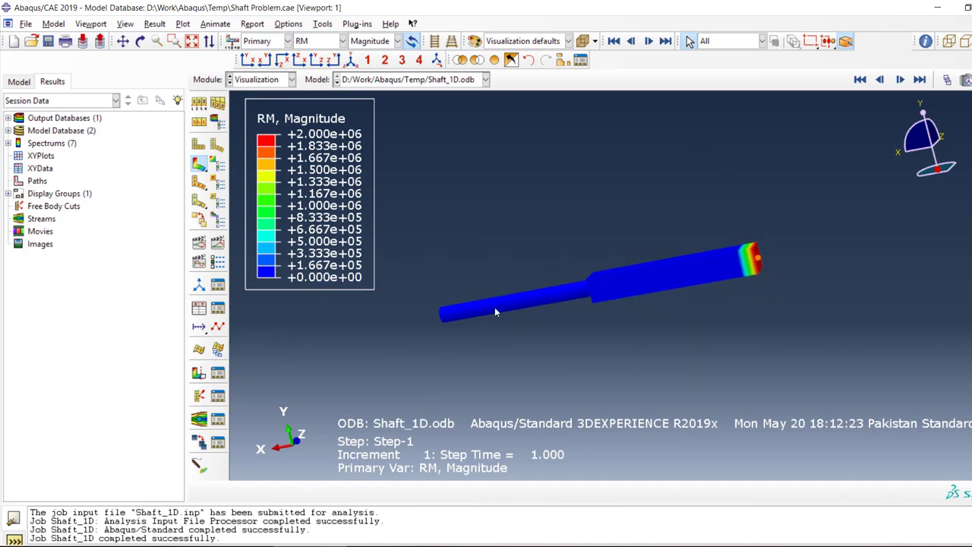
{"action": "left_click", "coordinate": [18, 81]}
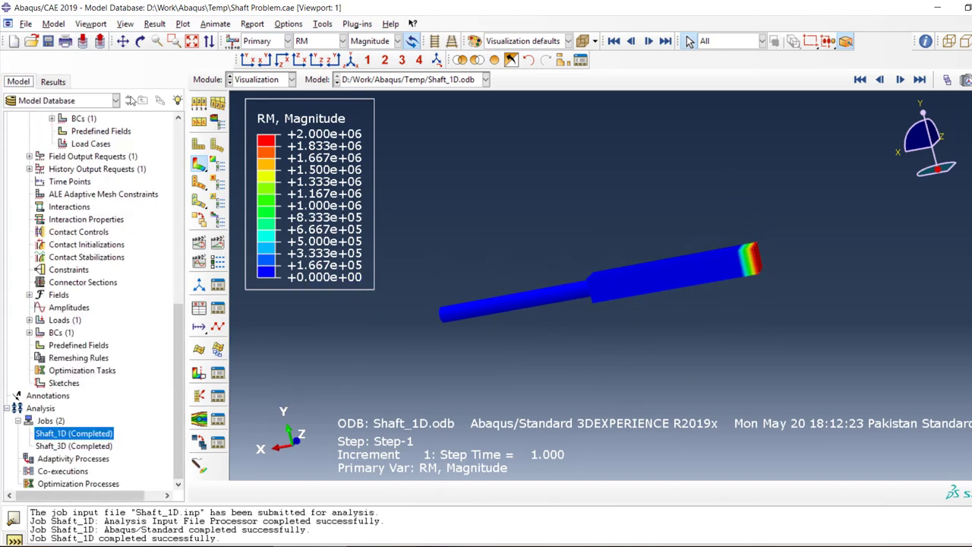
{"action": "left_click", "coordinate": [270, 79]}
Switch to the Load module and orbit Model-2's wire shaft
{"action": "left_click", "coordinate": [260, 157]}
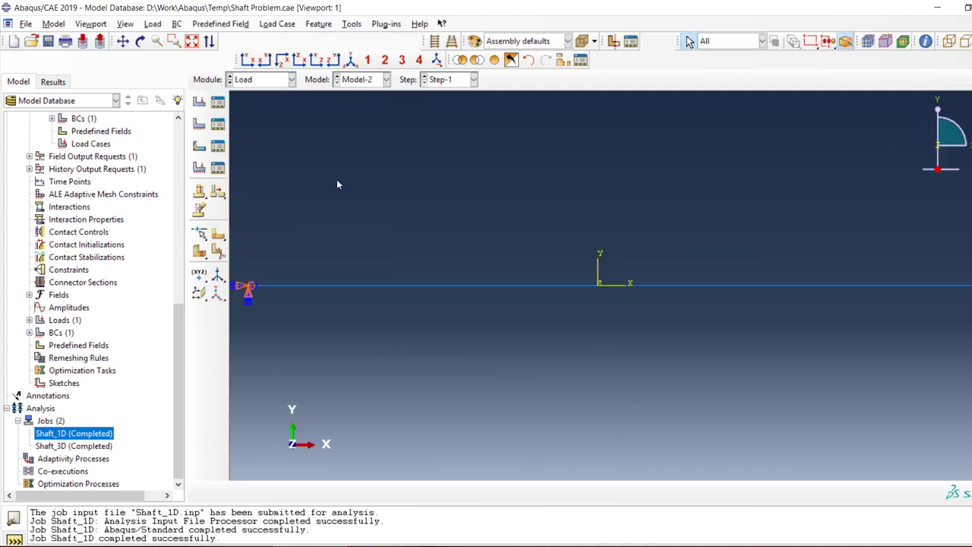
{"action": "left_click_drag", "start_coordinate": [667, 260], "coordinate": [576, 319], "text": "ctrl+alt"}
{"action": "left_click", "coordinate": [126, 24]}
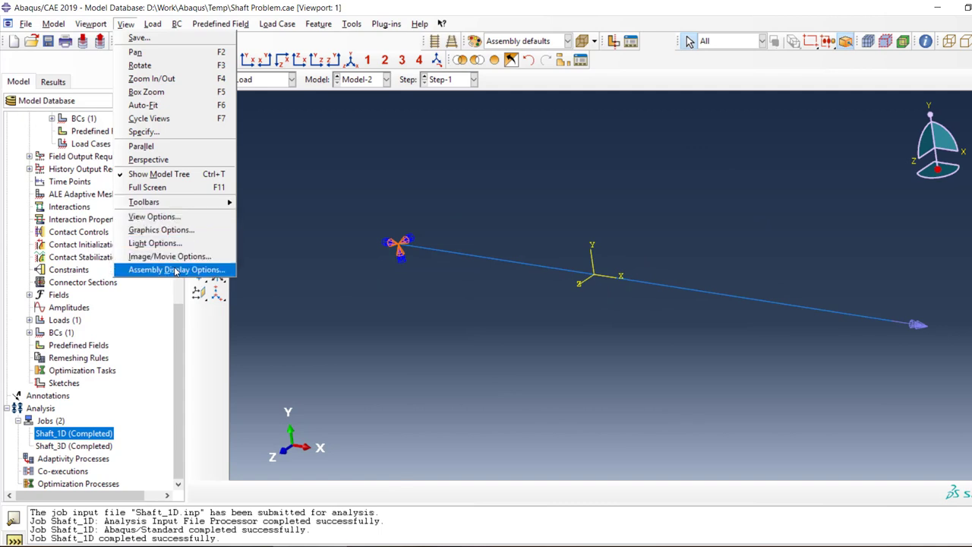
{"action": "left_click", "coordinate": [250, 79]}
{"action": "left_click", "coordinate": [259, 79]}
{"action": "left_click", "coordinate": [255, 82]}
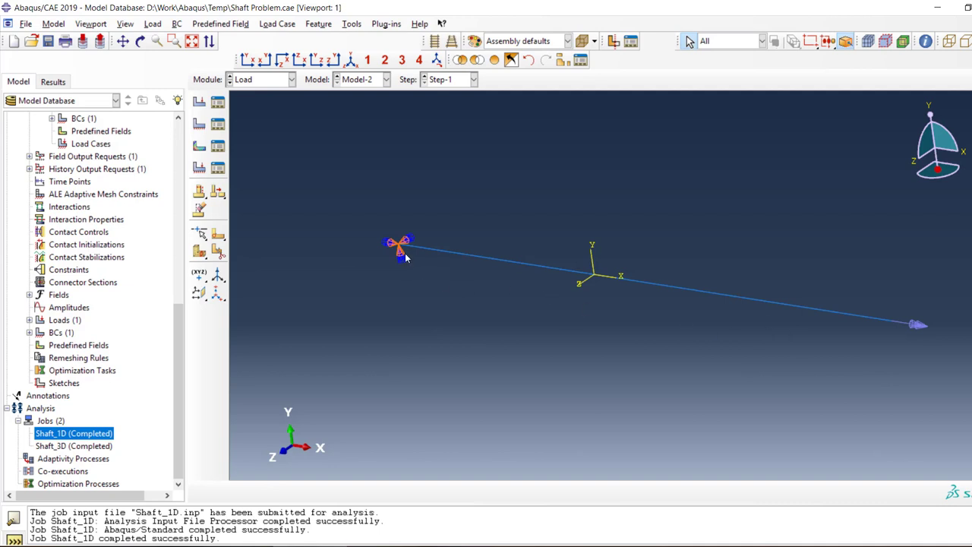
Rotate the model and switch to Visualization to show Shaft_1D's RM contour
{"action": "left_click_drag", "start_coordinate": [645, 343], "coordinate": [884, 378], "text": "ctrl+alt"}
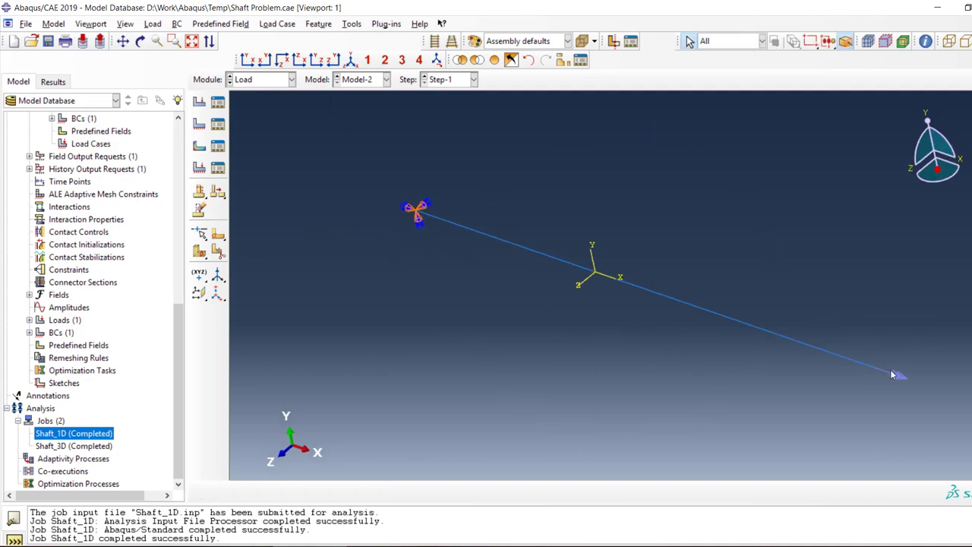
{"action": "left_click", "coordinate": [255, 80]}
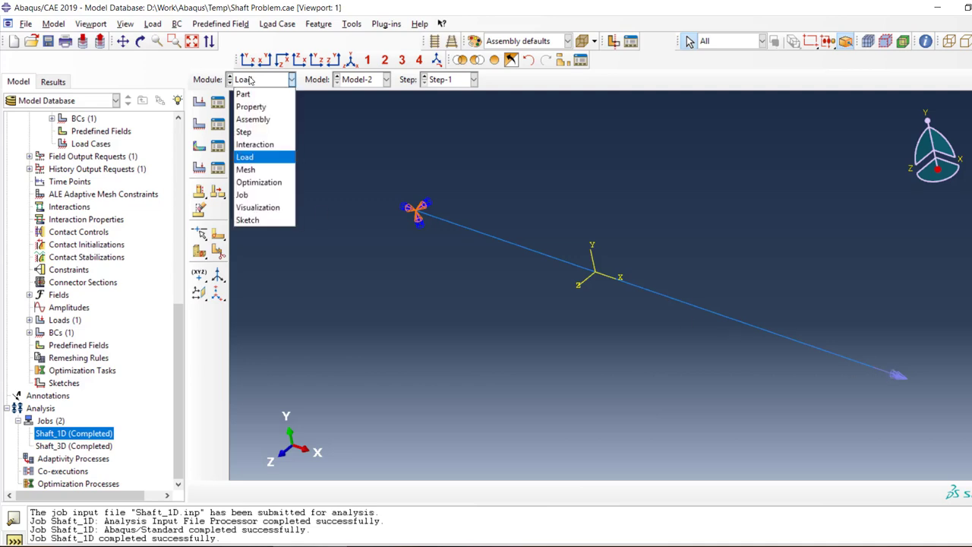
{"action": "left_click", "coordinate": [257, 207]}
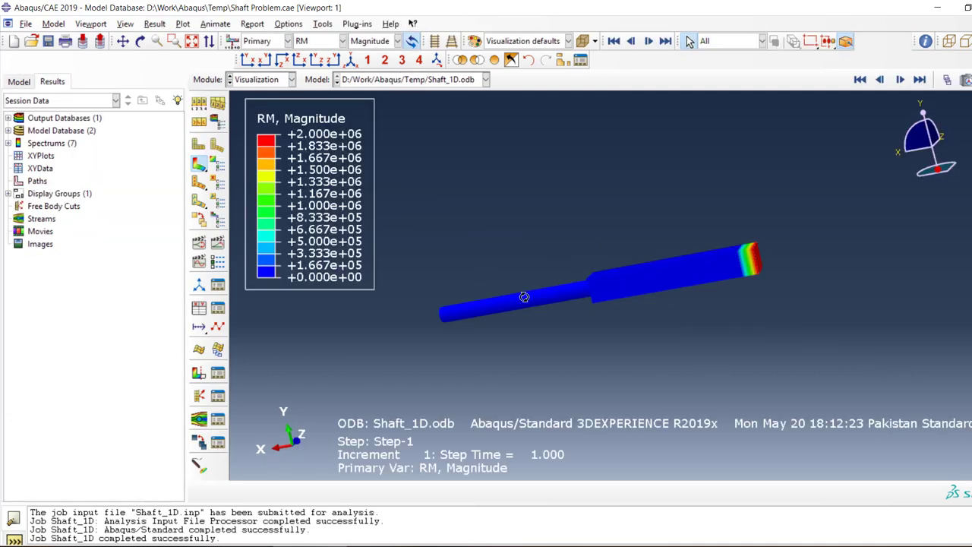
Plot stress S, cycling the component from Mises through Tresca and S11 to S12
{"action": "left_click_drag", "start_coordinate": [527, 300], "coordinate": [557, 310], "text": "ctrl+alt"}
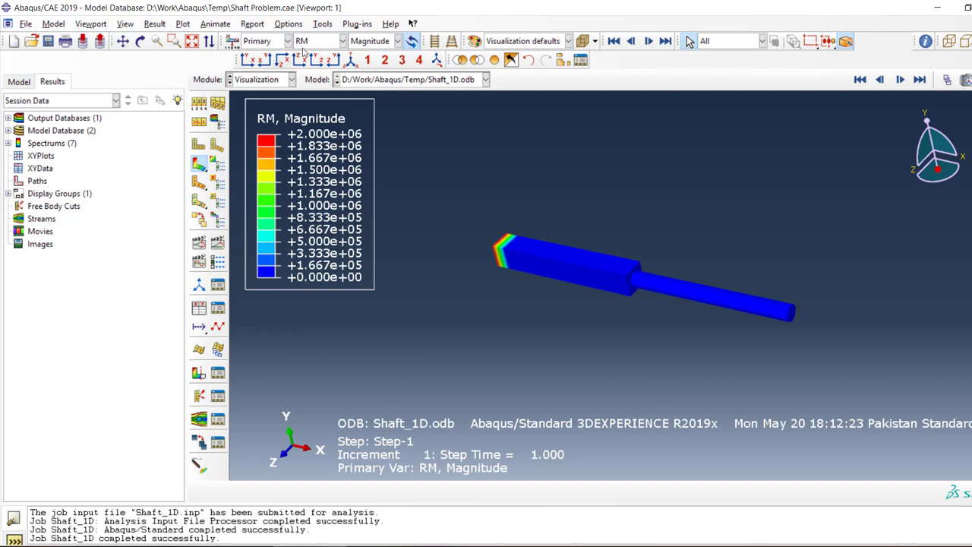
{"action": "left_click", "coordinate": [342, 41]}
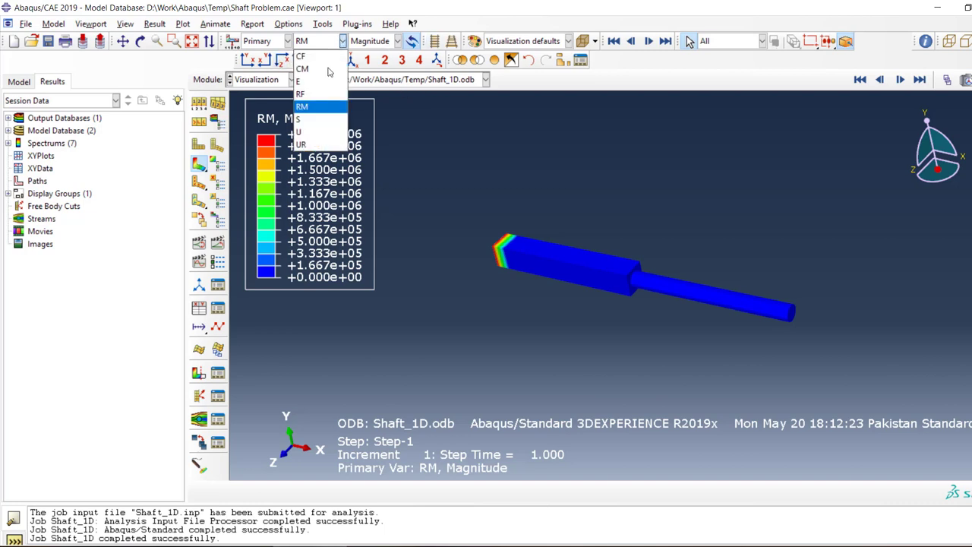
{"action": "left_click", "coordinate": [312, 120]}
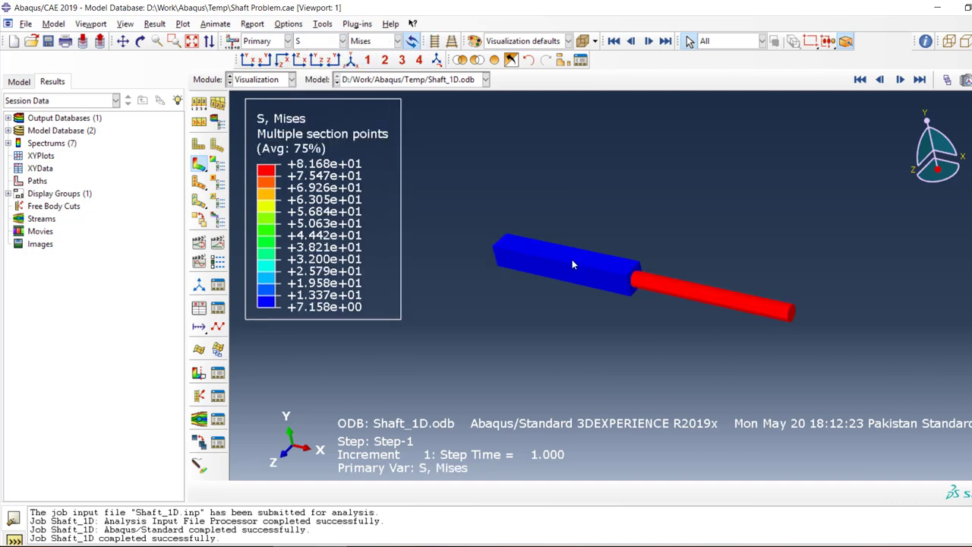
{"action": "left_click", "coordinate": [374, 41]}
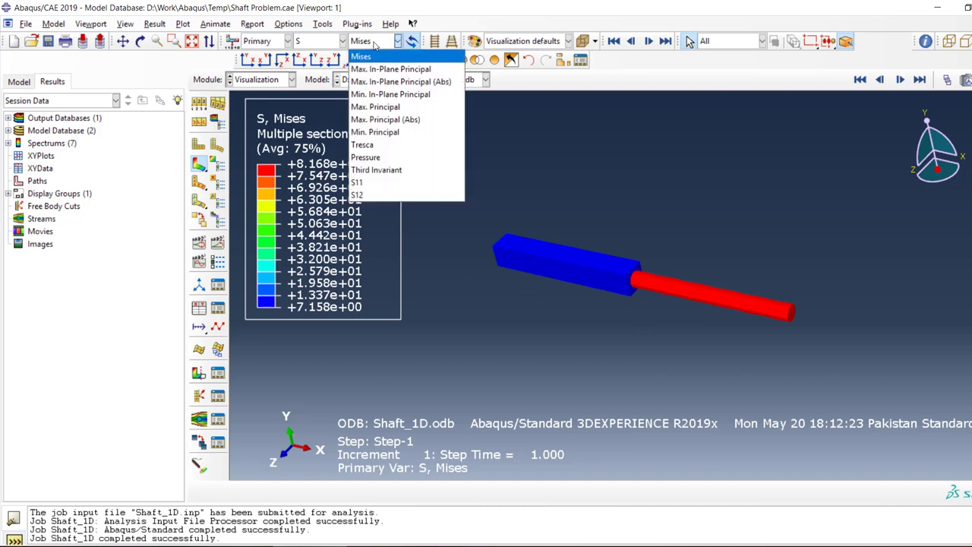
{"action": "left_click", "coordinate": [370, 151]}
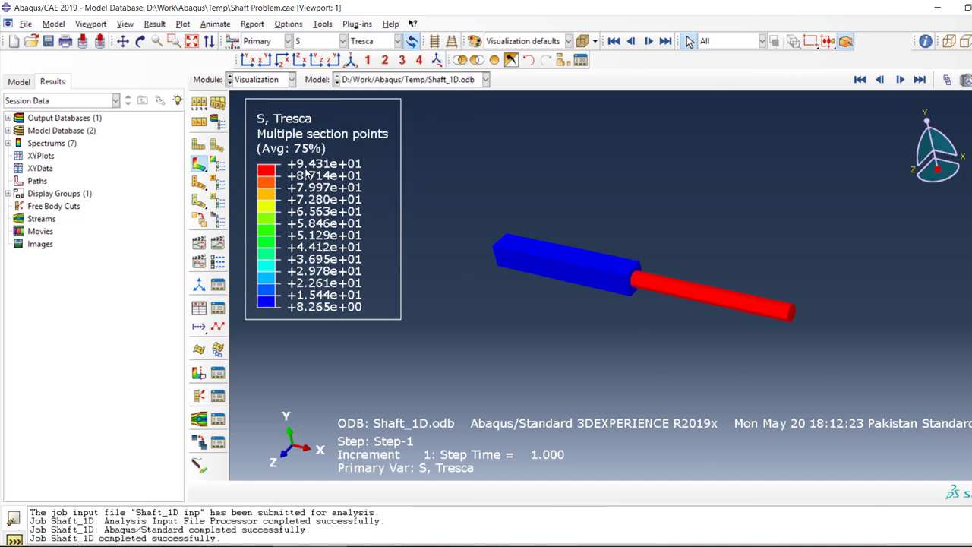
{"action": "left_click", "coordinate": [373, 42]}
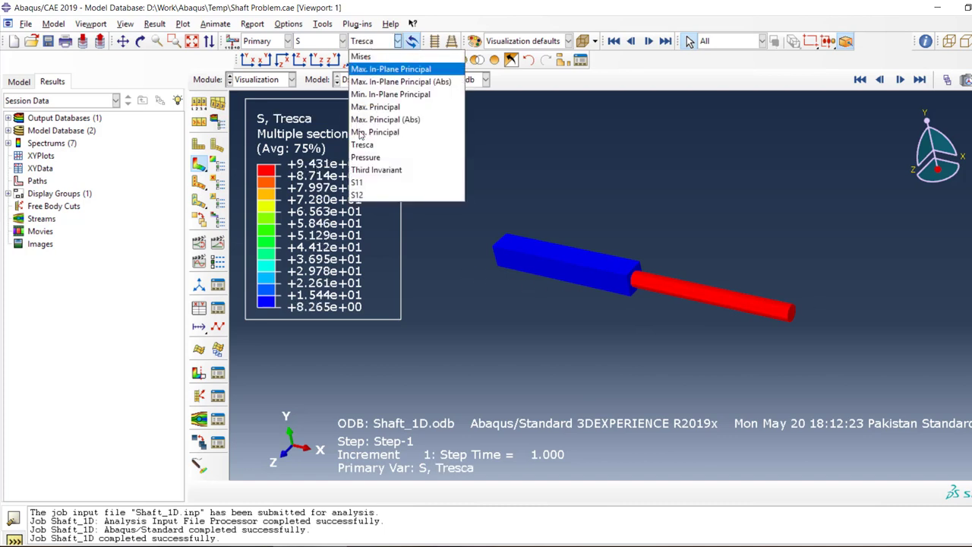
{"action": "left_click", "coordinate": [364, 184]}
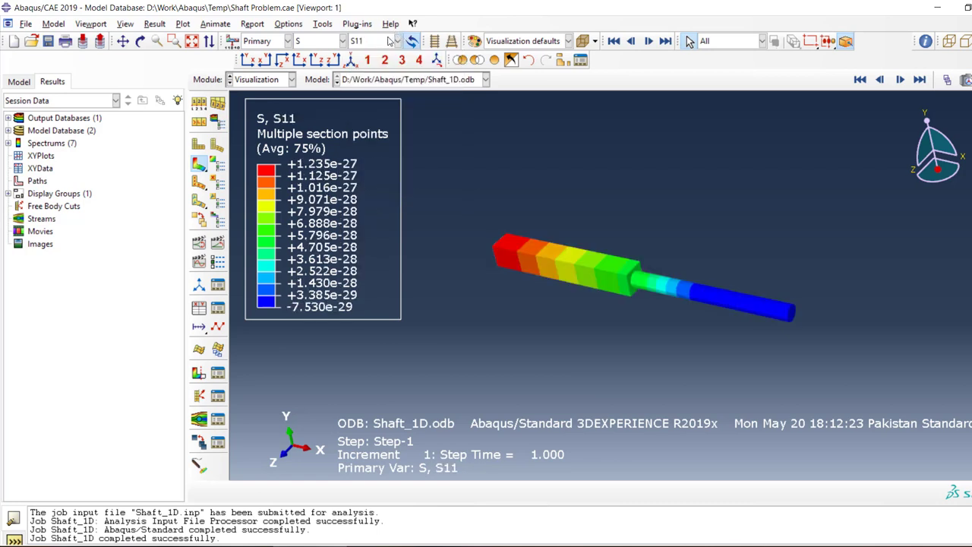
{"action": "left_click", "coordinate": [391, 43]}
{"action": "left_click", "coordinate": [371, 195]}
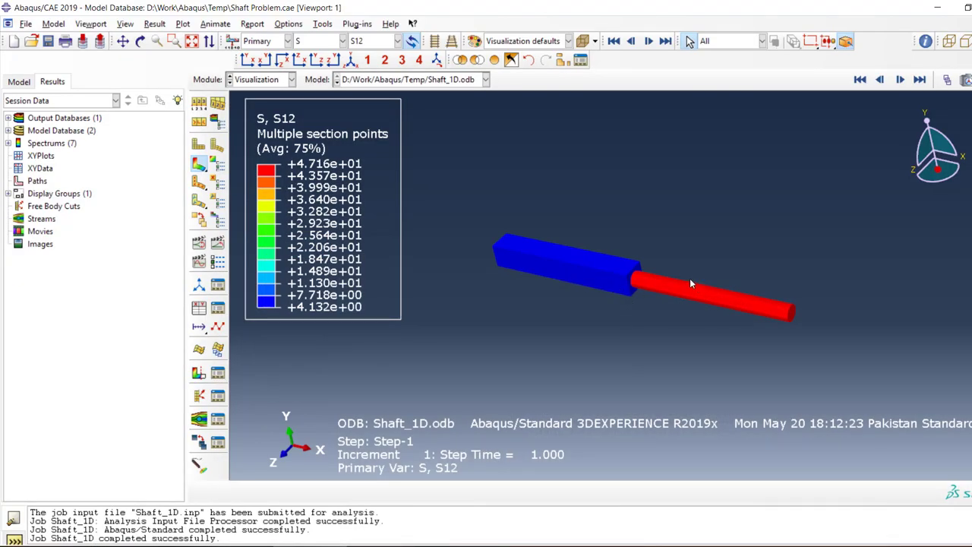
Rotate the shaft, show S12 at the bottom-left corner section point, then return to the model tree
{"action": "left_click_drag", "start_coordinate": [651, 265], "coordinate": [850, 351]}
{"action": "left_click_drag", "start_coordinate": [569, 322], "coordinate": [658, 236], "text": "ctrl+alt"}
{"action": "left_click_drag", "start_coordinate": [859, 234], "coordinate": [639, 364]}
{"action": "left_click", "coordinate": [477, 60]}
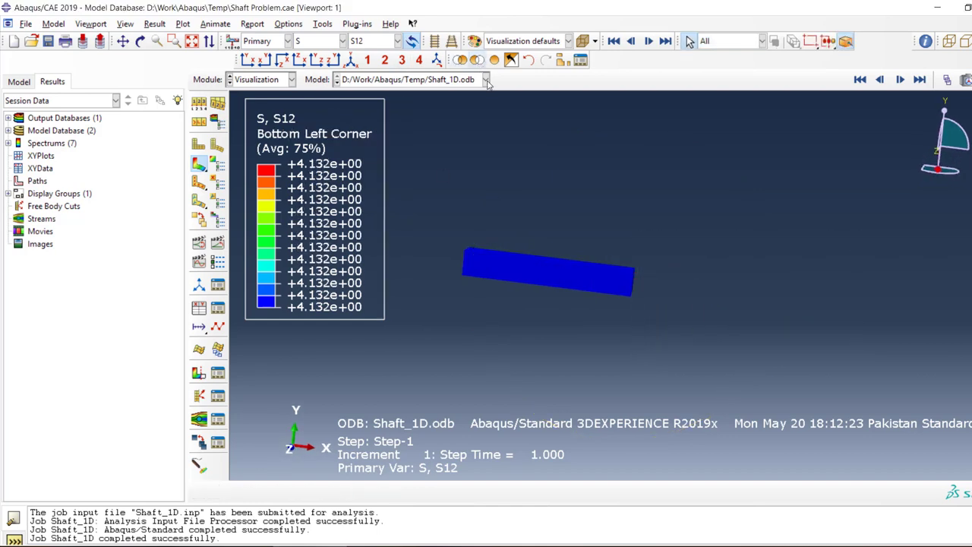
{"action": "left_click_drag", "start_coordinate": [589, 270], "coordinate": [577, 288], "text": "ctrl+alt"}
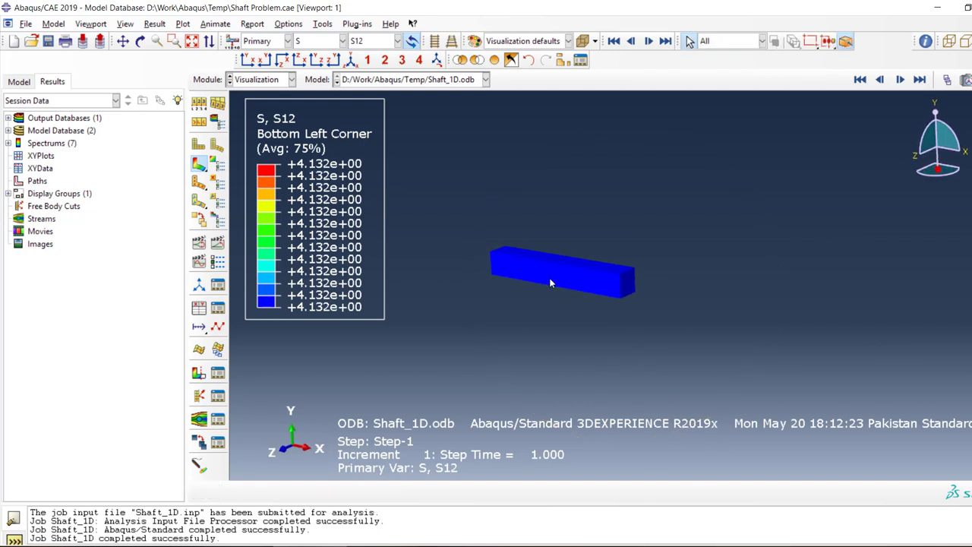
{"action": "left_click_drag", "start_coordinate": [553, 283], "coordinate": [581, 332], "text": "ctrl+alt"}
{"action": "left_click", "coordinate": [19, 81]}
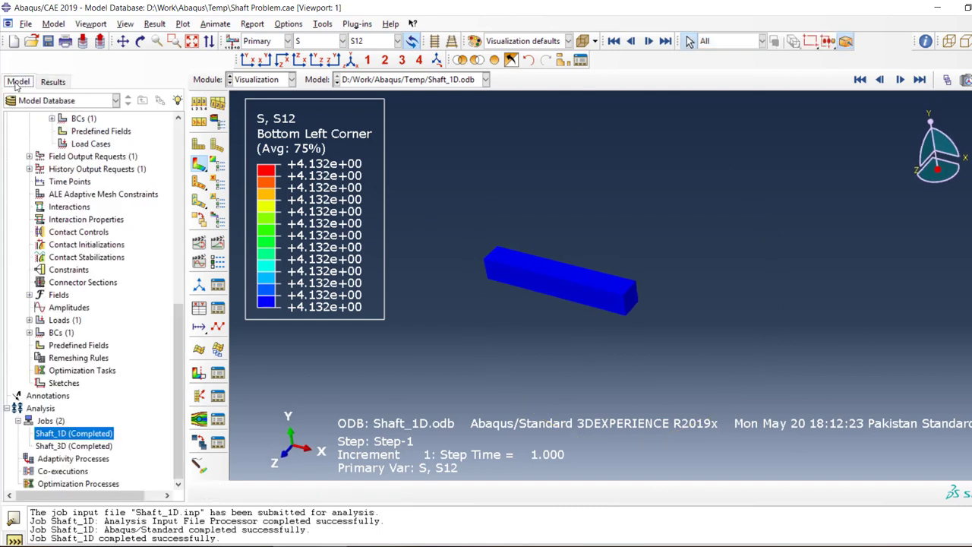
Remesh Part-1 in the Mesh module with global seed size 10, giving 120 elements
{"action": "left_click", "coordinate": [276, 79]}
{"action": "left_click", "coordinate": [246, 170]}
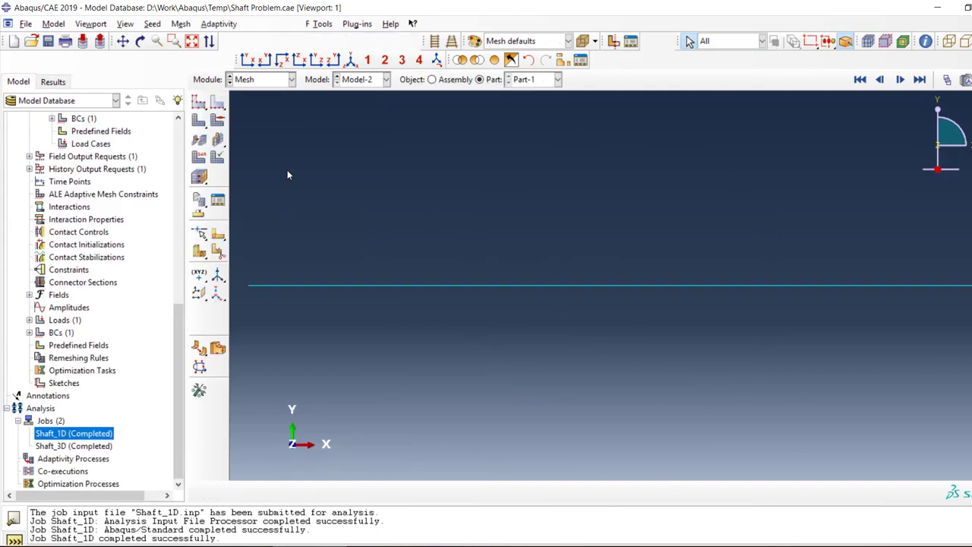
{"action": "left_click", "coordinate": [200, 103]}
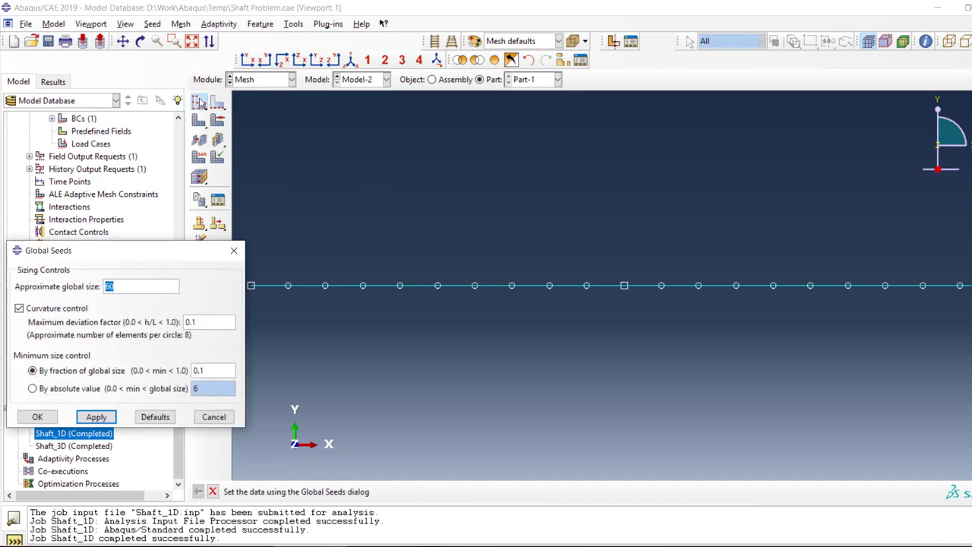
{"action": "type", "text": "10"}
{"action": "left_click", "coordinate": [37, 417]}
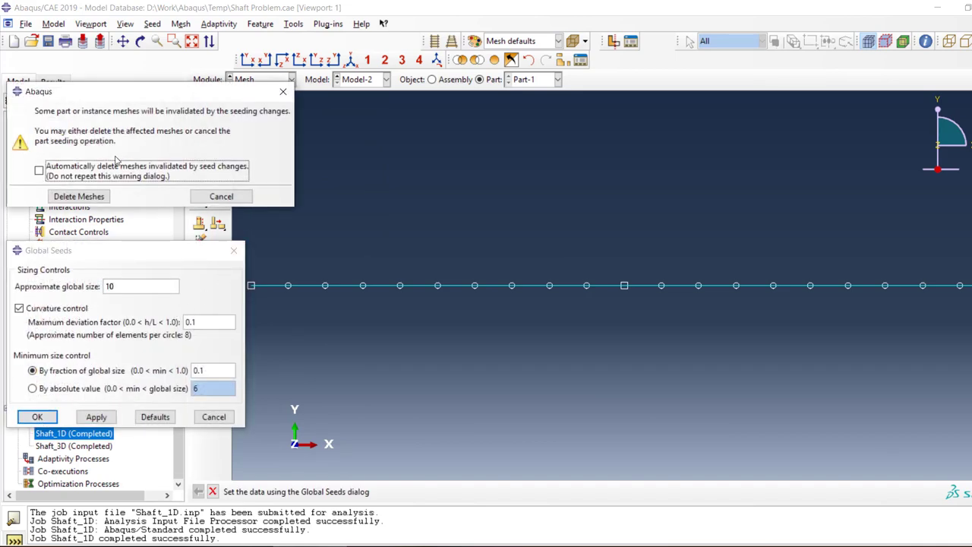
{"action": "left_click", "coordinate": [79, 196]}
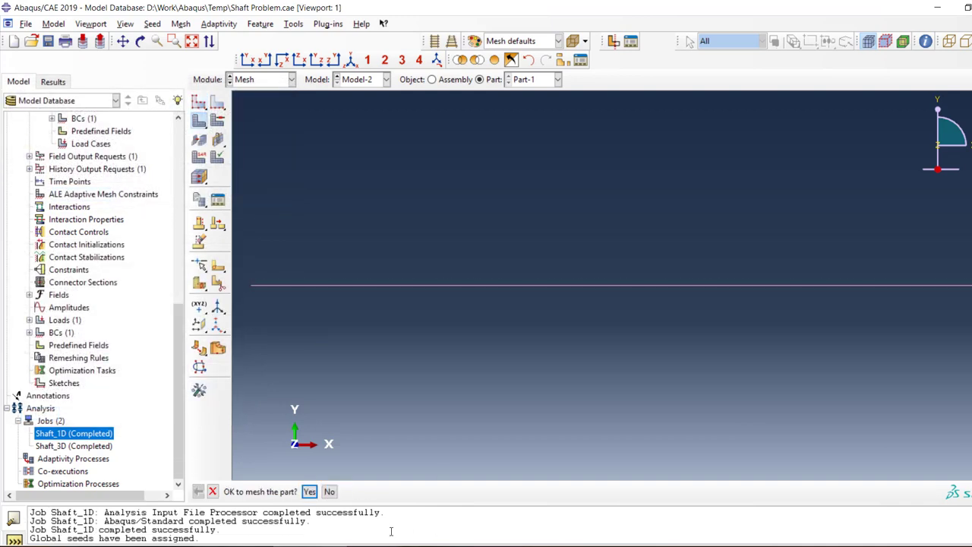
{"action": "left_click", "coordinate": [310, 493]}
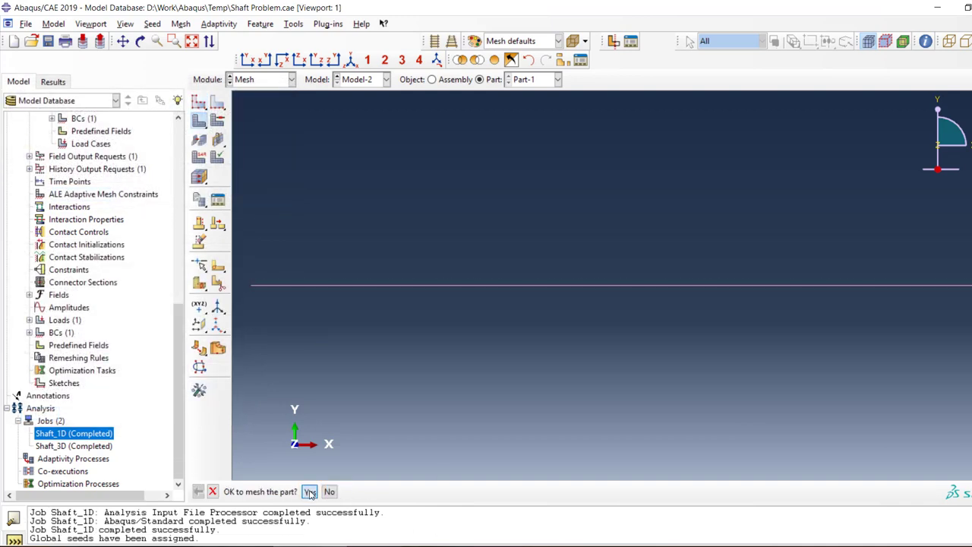
Resubmit the Shaft_1D job, overwriting the previous results
{"action": "right_click", "coordinate": [70, 438]}
{"action": "left_click", "coordinate": [91, 469]}
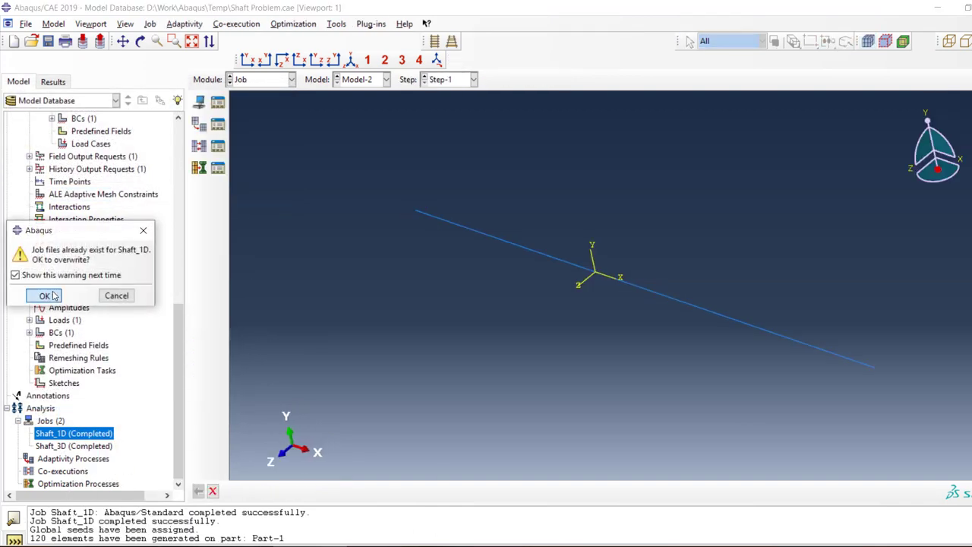
{"action": "left_click", "coordinate": [47, 295]}
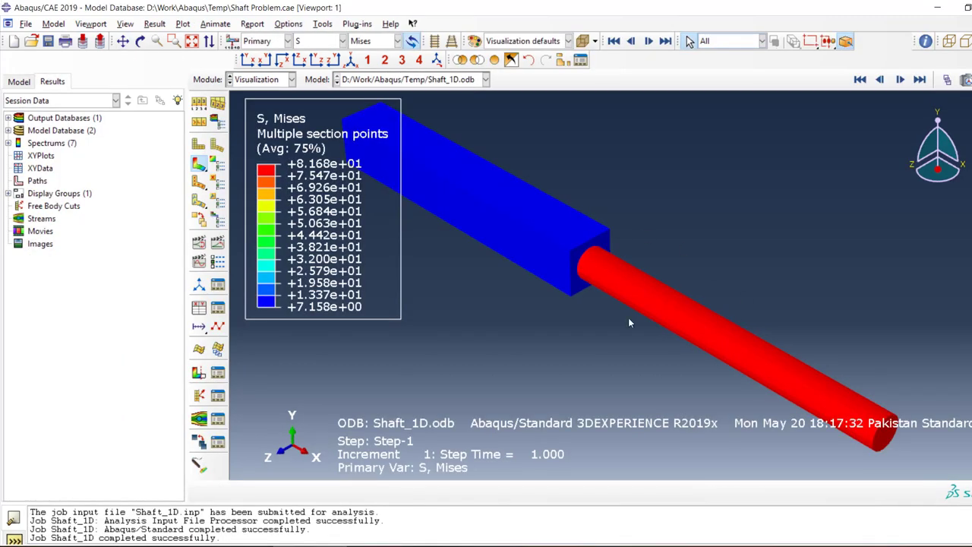
On the remeshed results, show S12 shear stress, then the rotation magnitude UR
{"action": "left_click", "coordinate": [397, 41]}
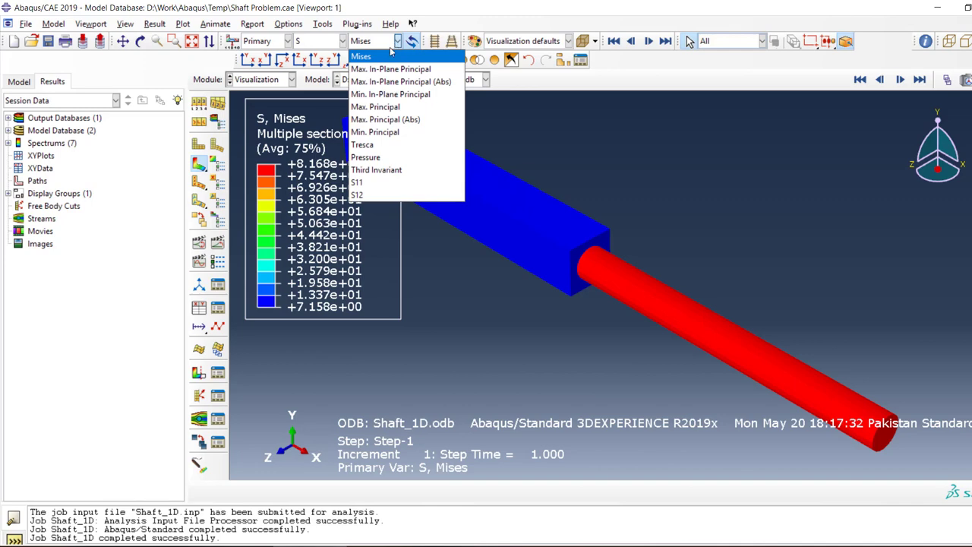
{"action": "left_click", "coordinate": [371, 195]}
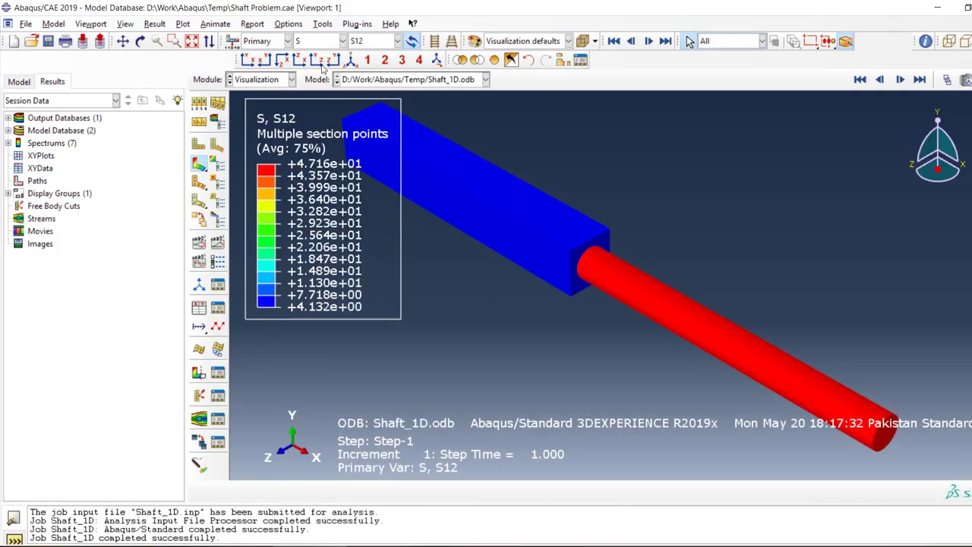
{"action": "left_click", "coordinate": [323, 40]}
{"action": "left_click", "coordinate": [314, 144]}
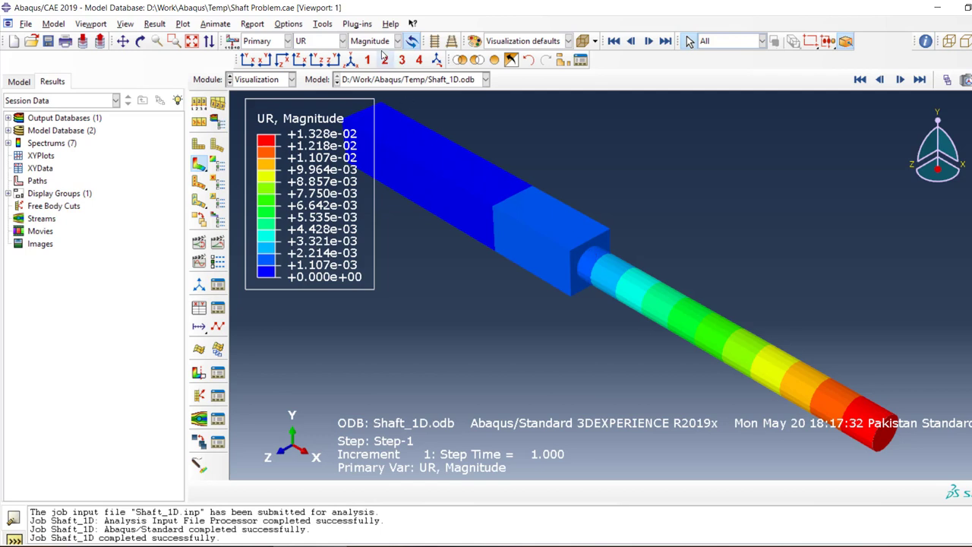
Go back to stress S with the S12 component and rotate the shaft view
{"action": "left_click", "coordinate": [320, 41]}
{"action": "left_click", "coordinate": [314, 123]}
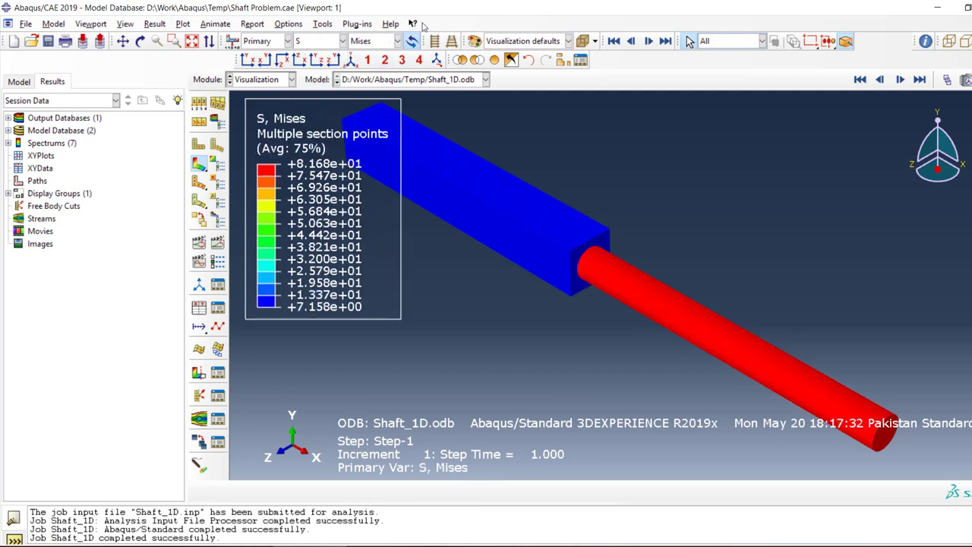
{"action": "left_click", "coordinate": [379, 40]}
{"action": "left_click", "coordinate": [387, 196]}
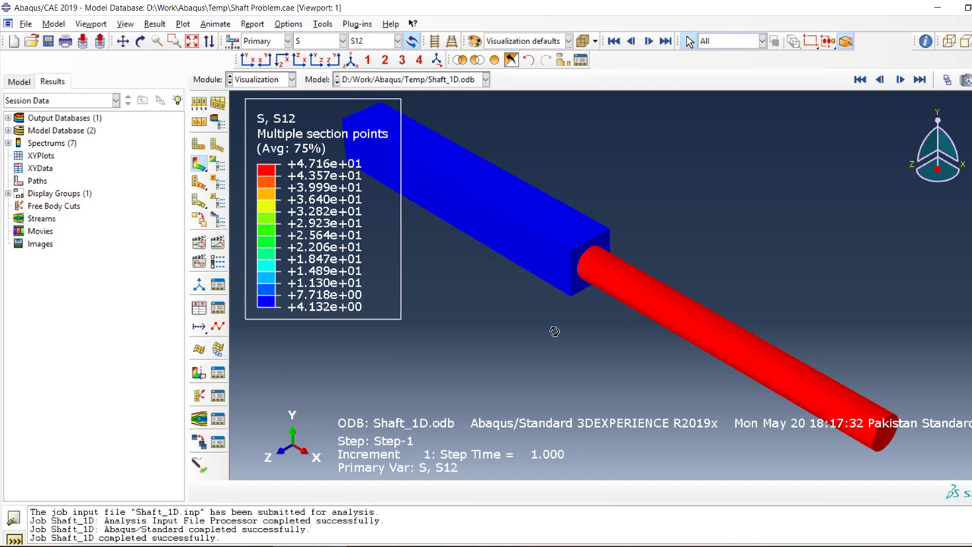
{"action": "left_click_drag", "start_coordinate": [558, 328], "coordinate": [564, 269], "text": "ctrl+alt"}
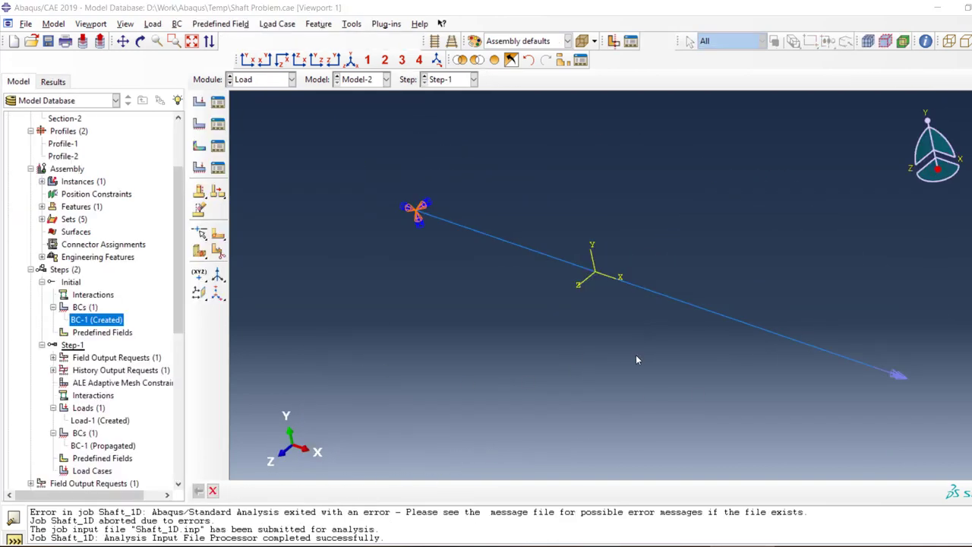